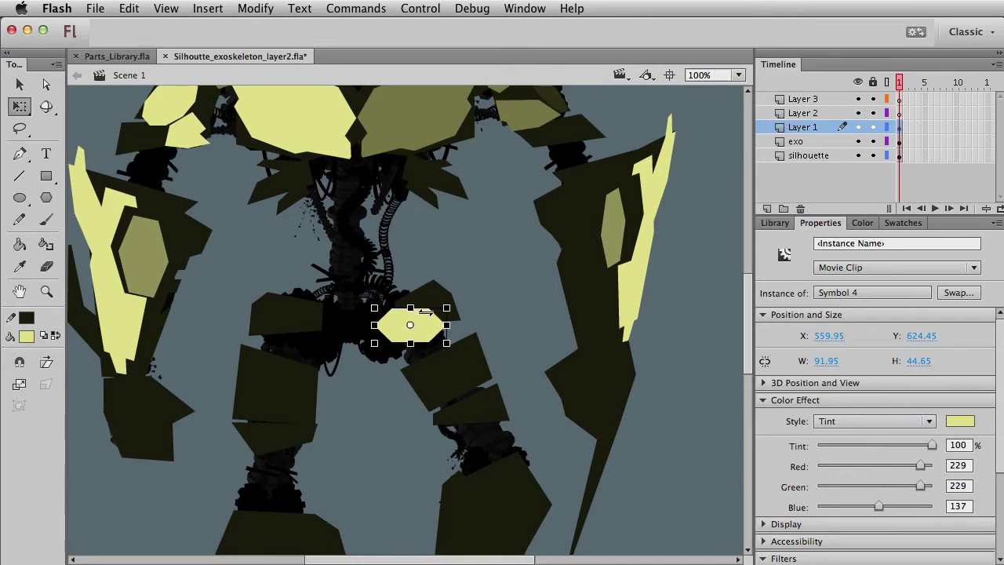
Fit the yellow hexagon onto the left hip plate and place a pasted, smaller copy about 87 × 46 px on the right hip plate.
{"action": "key", "text": "v"}
{"action": "left_click_drag", "start_coordinate": [405, 330], "coordinate": [269, 309]}
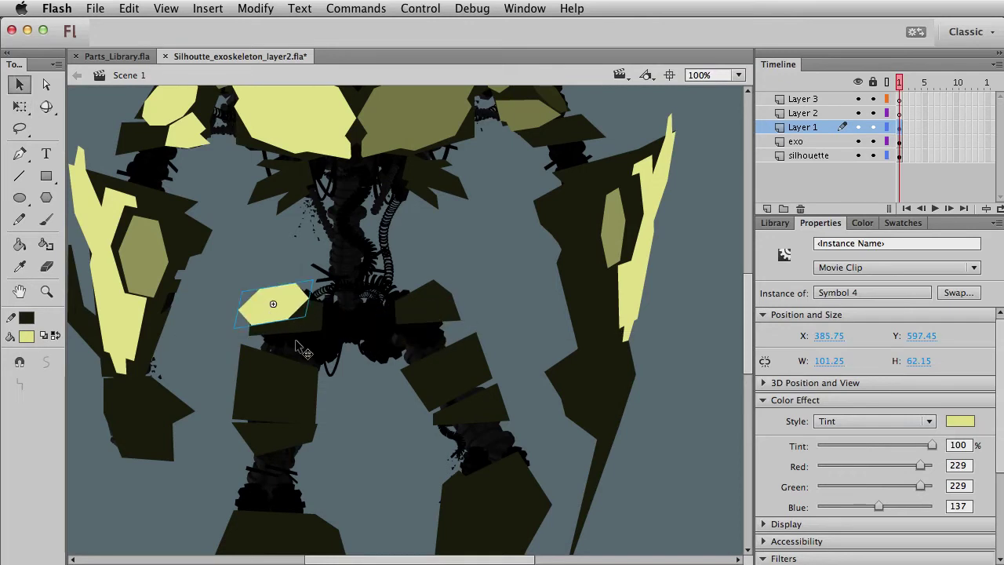
{"action": "key", "text": "super+shift+v"}
{"action": "key", "text": "q"}
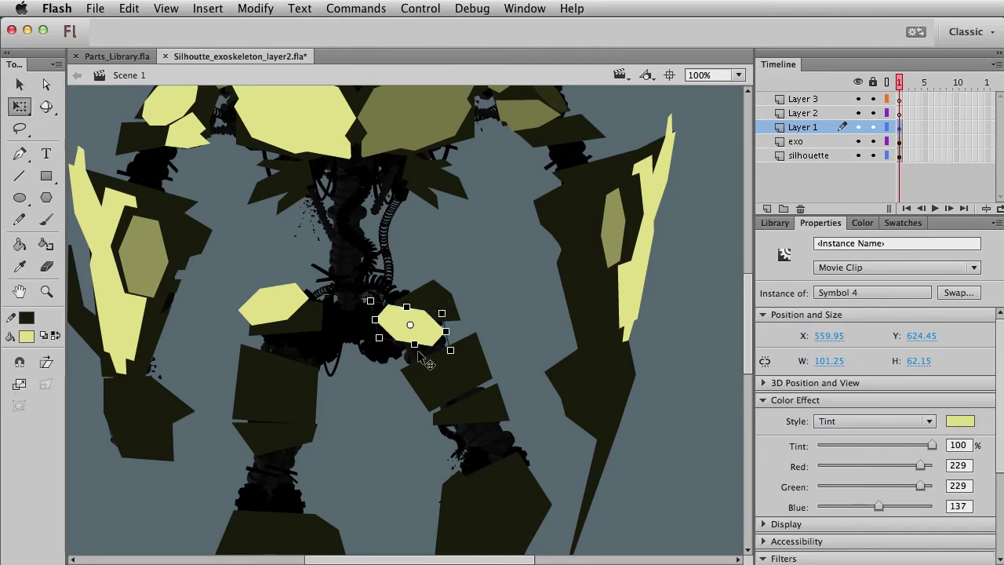
{"action": "left_click_drag", "start_coordinate": [453, 358], "coordinate": [459, 279]}
{"action": "key", "text": "v"}
{"action": "key", "text": "q"}
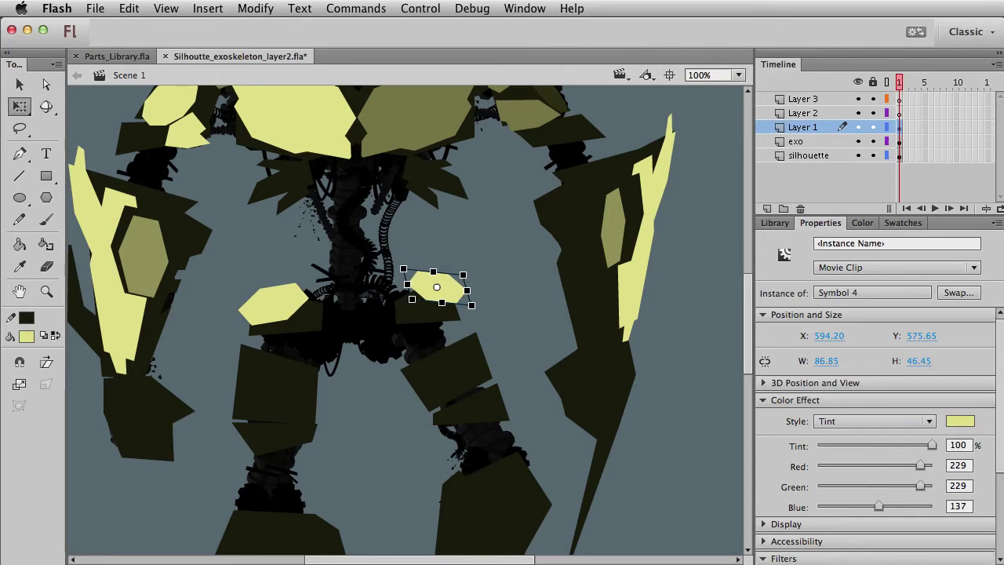
{"action": "key", "text": "v"}
Tint the right hip hexagon dark olive (red 51, green 50, blue 20) and flatten it slightly.
{"action": "left_click", "coordinate": [960, 421]}
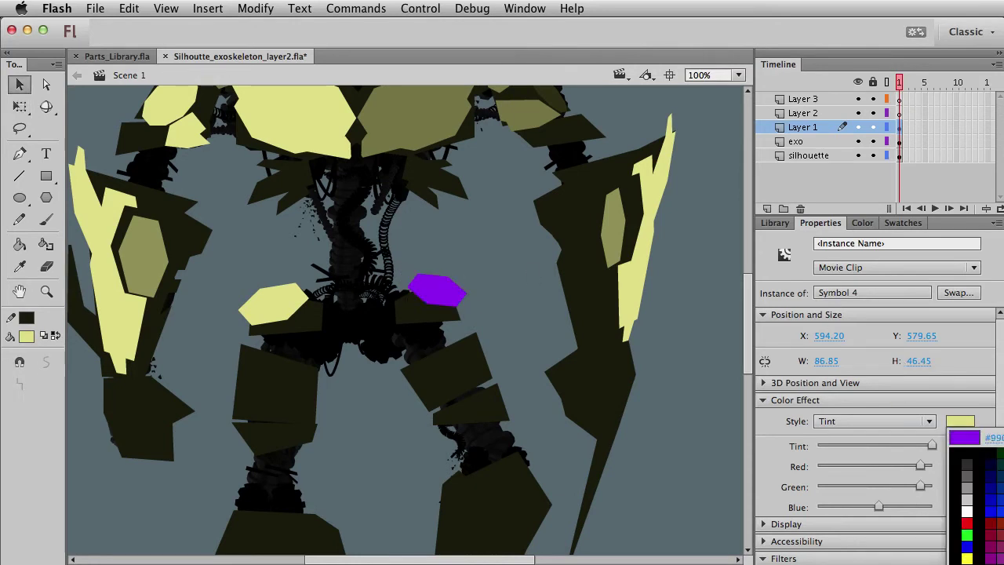
{"action": "left_click", "coordinate": [557, 93]}
{"action": "left_click", "coordinate": [471, 271]}
{"action": "left_click", "coordinate": [441, 290]}
{"action": "key", "text": "q"}
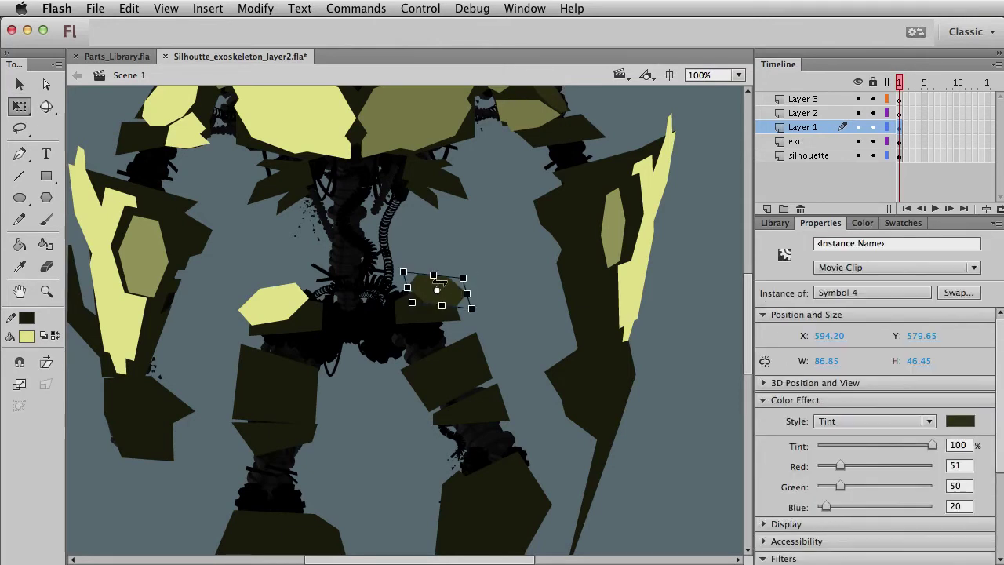
{"action": "left_click_drag", "start_coordinate": [434, 276], "coordinate": [436, 281]}
{"action": "left_click", "coordinate": [445, 256]}
Inside exo_skeleton_layer1, reshape the corners of both hip plates to follow the hexagons, and return to the main scene.
{"action": "scroll", "coordinate": [352, 334], "scroll_direction": "up", "scroll_amount": 1}
{"action": "left_click", "coordinate": [320, 329]}
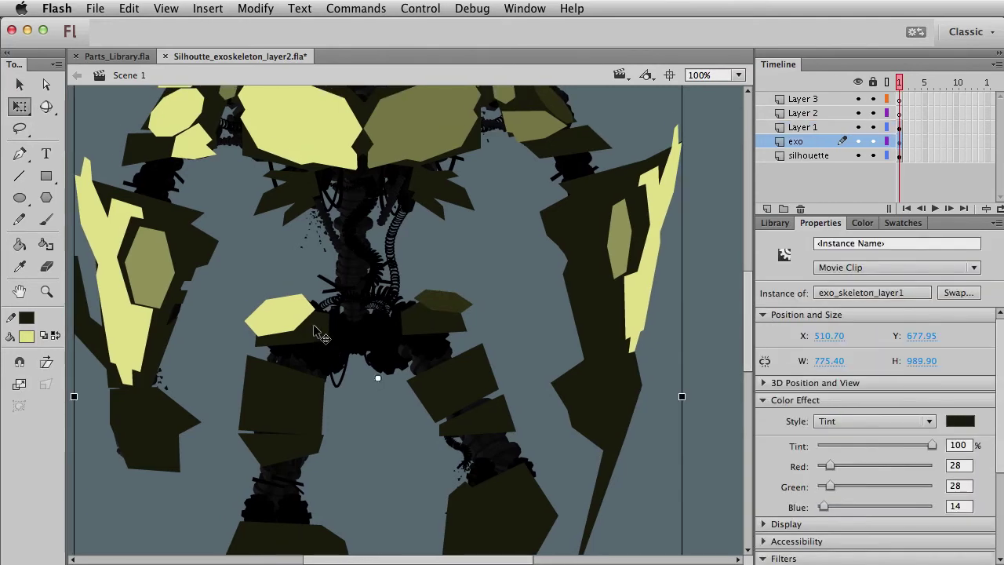
{"action": "double_click", "coordinate": [320, 329]}
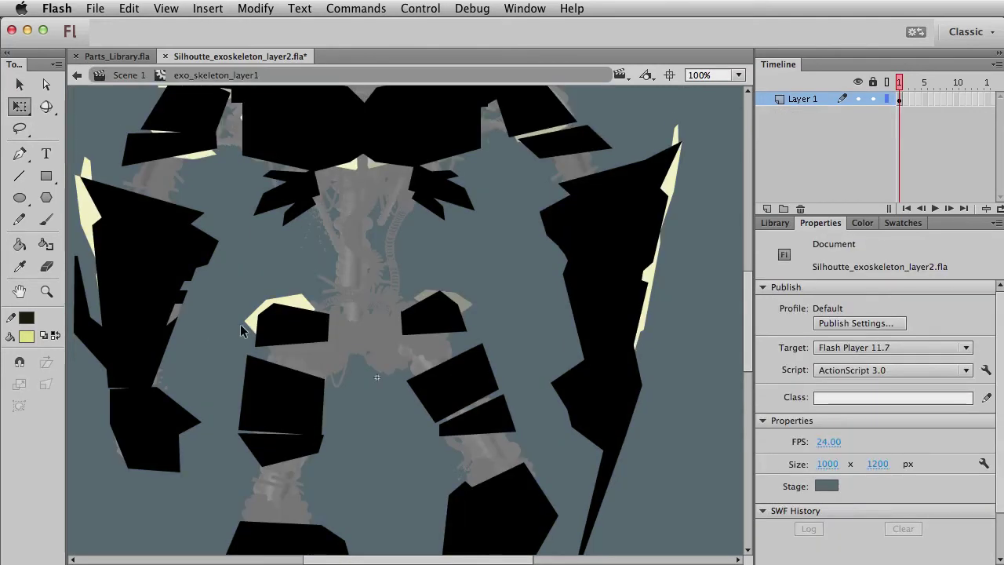
{"action": "left_click_drag", "start_coordinate": [260, 316], "coordinate": [266, 346]}
{"action": "left_click_drag", "start_coordinate": [328, 313], "coordinate": [305, 298]}
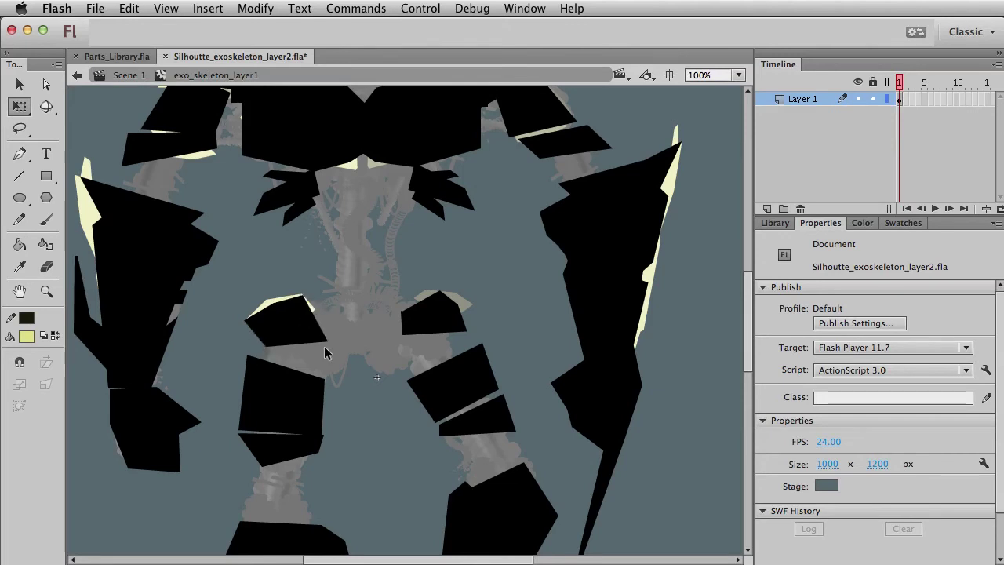
{"action": "left_click_drag", "start_coordinate": [319, 332], "coordinate": [317, 315]}
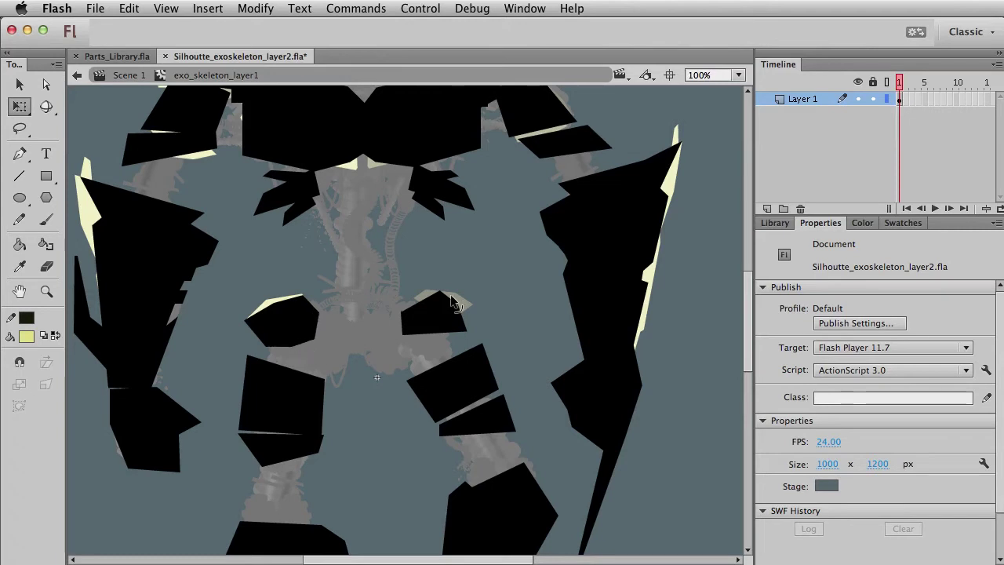
{"action": "left_click_drag", "start_coordinate": [440, 292], "coordinate": [476, 303]}
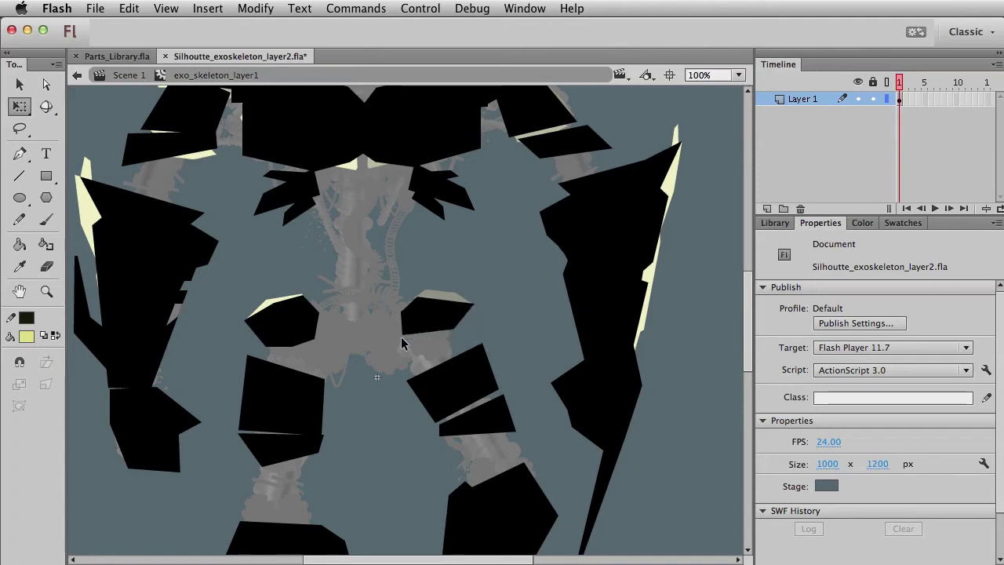
{"action": "double_click", "coordinate": [433, 332]}
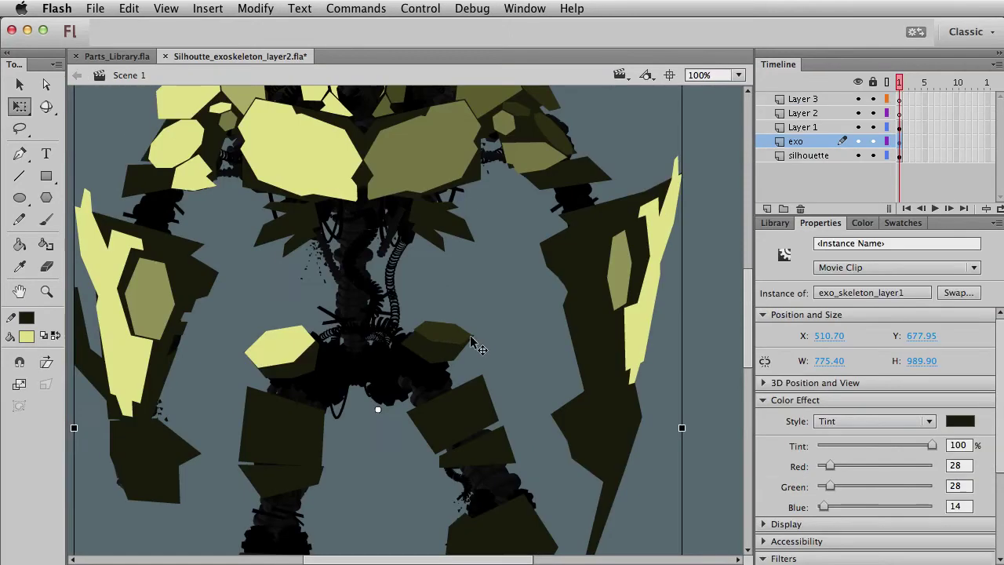
Select the inner tip of the right hip plate inside exo_skeleton_layer1 and return to the main scene.
{"action": "left_click", "coordinate": [444, 362]}
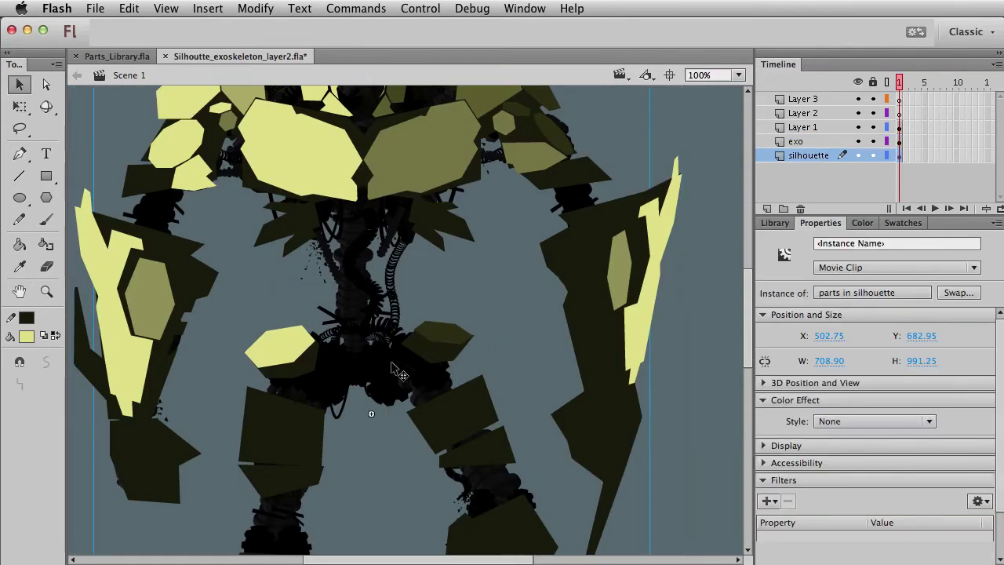
{"action": "double_click", "coordinate": [405, 345]}
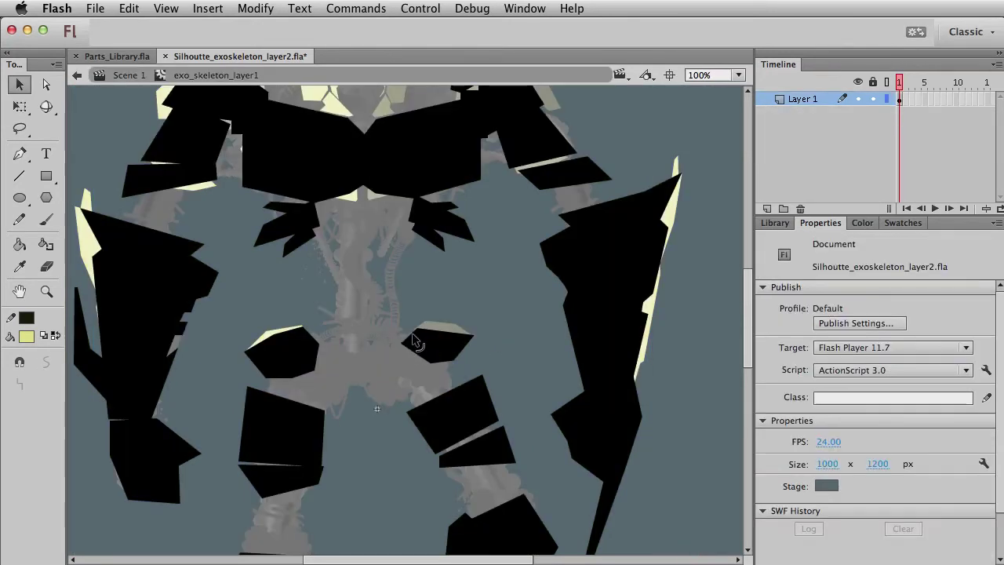
{"action": "left_click", "coordinate": [407, 350]}
{"action": "left_click_drag", "start_coordinate": [400, 375], "coordinate": [411, 320]}
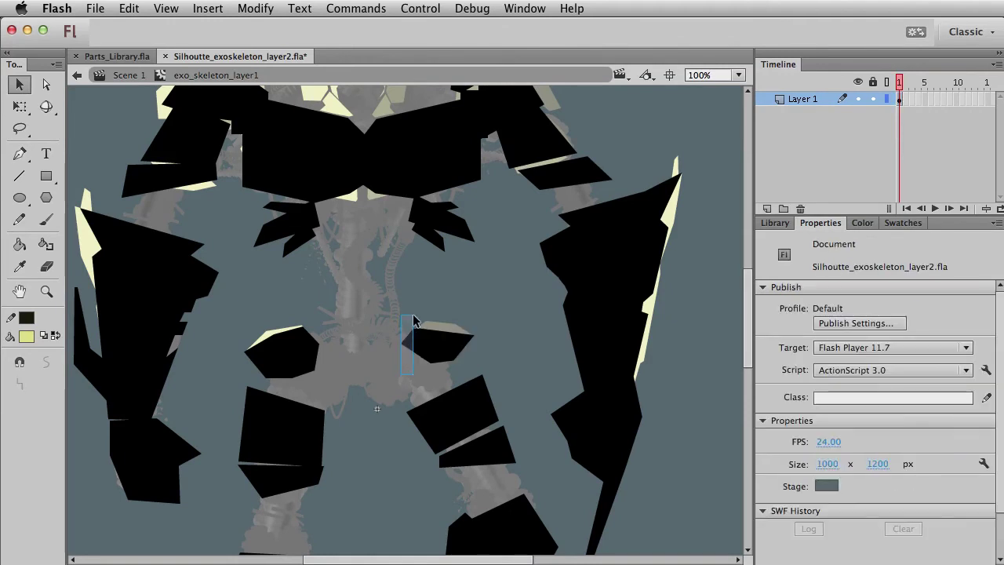
{"action": "double_click", "coordinate": [414, 322]}
{"action": "double_click", "coordinate": [441, 333]}
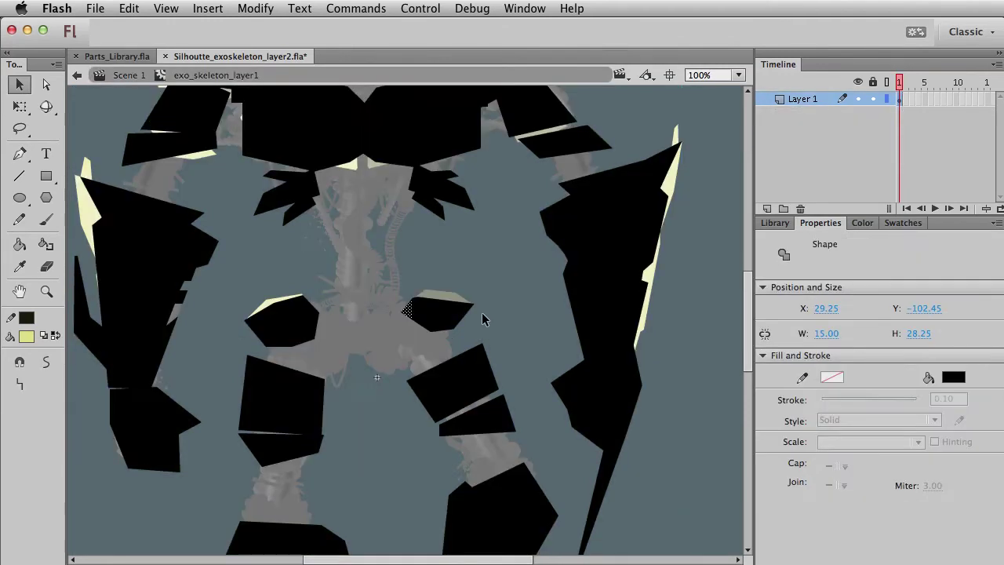
{"action": "double_click", "coordinate": [470, 307]}
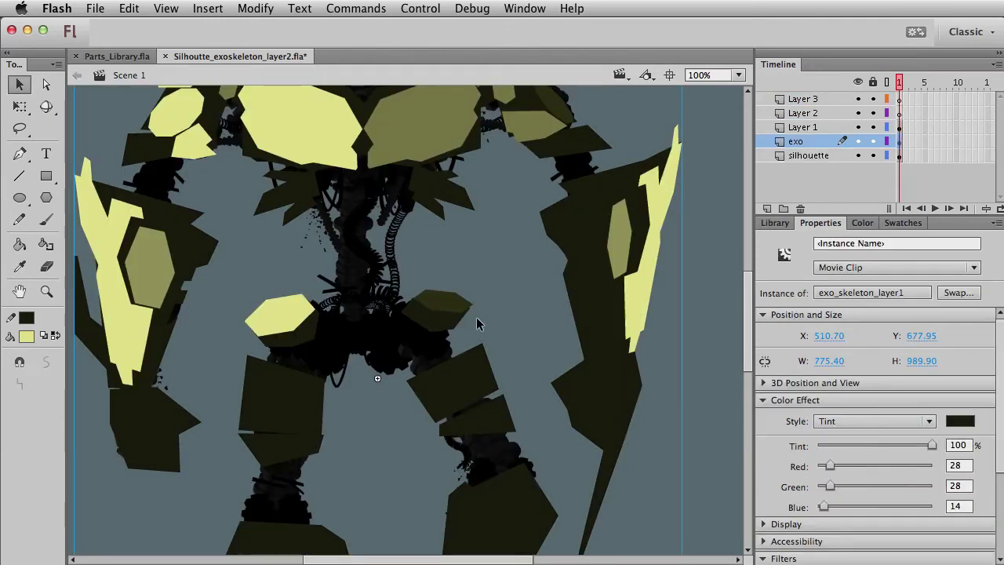
Fine-tune the size, angle and position of the dark olive hexagon on the right hip plate.
{"action": "left_click", "coordinate": [493, 318]}
{"action": "scroll", "coordinate": [466, 352], "scroll_direction": "up", "scroll_amount": 3}
{"action": "key", "text": "q"}
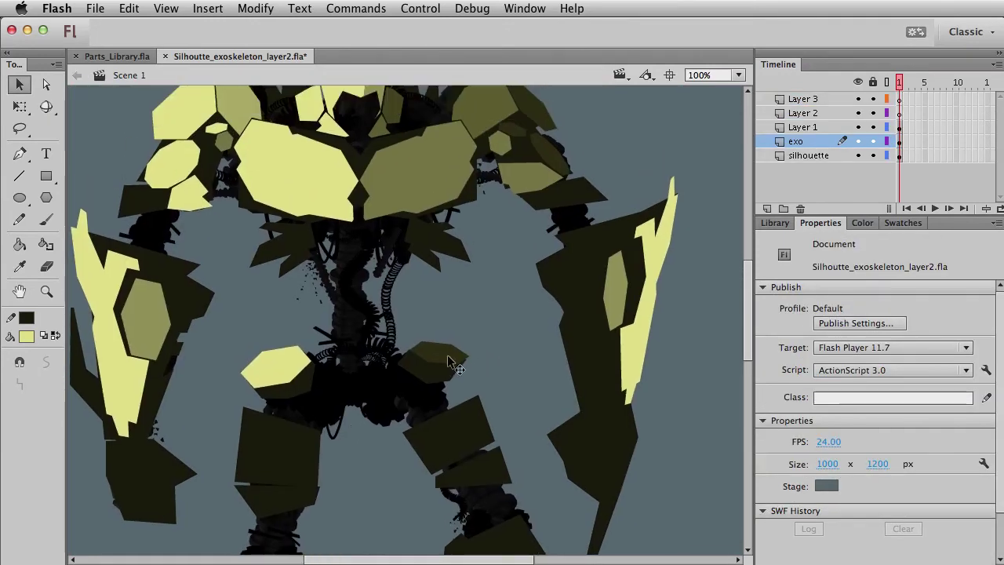
{"action": "left_click", "coordinate": [446, 375]}
{"action": "left_click", "coordinate": [452, 380]}
{"action": "left_click", "coordinate": [444, 363]}
{"action": "left_click_drag", "start_coordinate": [472, 365], "coordinate": [478, 359]}
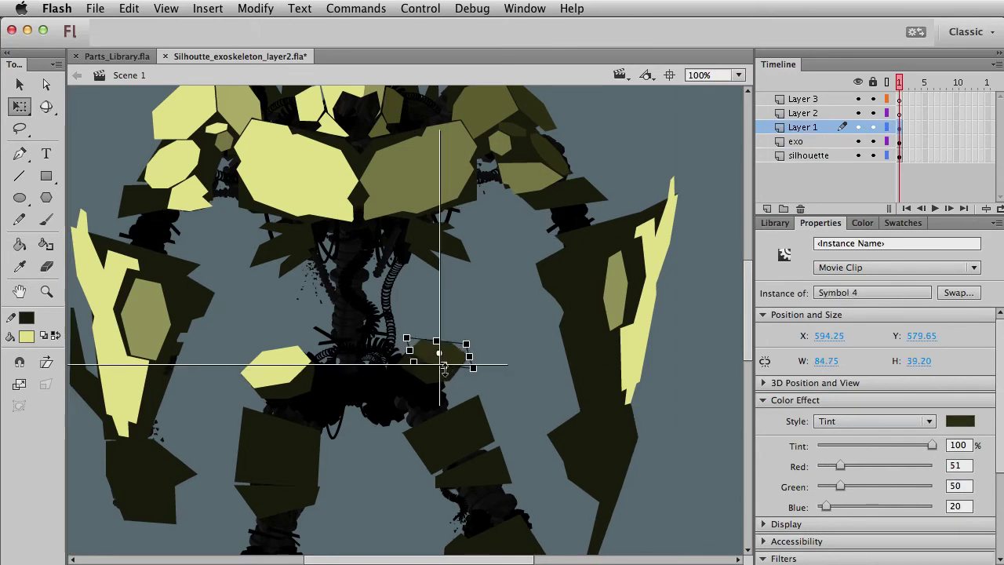
{"action": "key", "text": "v"}
{"action": "key", "text": "q"}
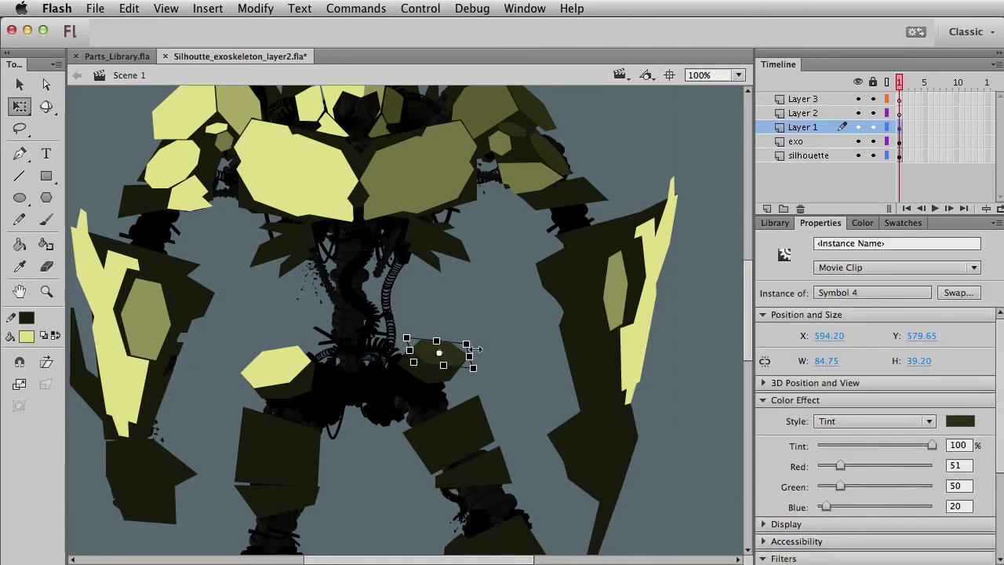
{"action": "left_click_drag", "start_coordinate": [478, 373], "coordinate": [459, 365]}
{"action": "key", "text": "v"}
{"action": "left_click", "coordinate": [481, 355]}
{"action": "left_click", "coordinate": [488, 313]}
Duplicate the yellow left hip hexagon onto the left thigh, tilting and enlarging the copy to about 112 × 113 px.
{"action": "left_click_drag", "start_coordinate": [353, 400], "coordinate": [370, 323]}
{"action": "left_click_drag", "start_coordinate": [299, 296], "coordinate": [273, 393]}
{"action": "key", "text": "q"}
{"action": "key", "text": "v"}
{"action": "left_click_drag", "start_coordinate": [290, 350], "coordinate": [287, 346]}
{"action": "key", "text": "q"}
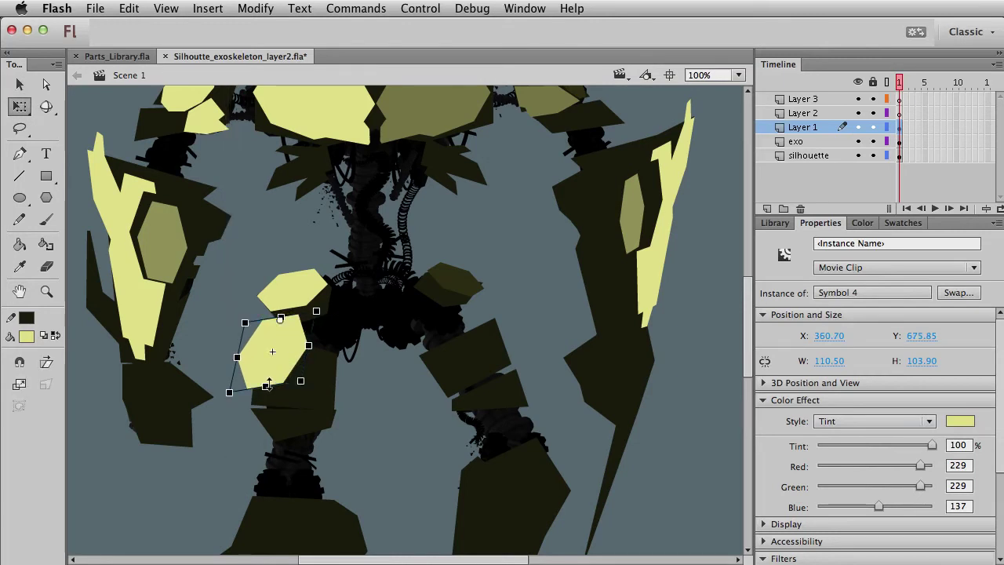
{"action": "left_click_drag", "start_coordinate": [267, 385], "coordinate": [301, 366]}
{"action": "key", "text": "v"}
{"action": "left_click", "coordinate": [395, 417]}
Duplicate the yellow thigh hexagon slightly inward and tint the duplicate near-black olive (red 28, green 27, blue 13).
{"action": "left_click", "coordinate": [279, 366]}
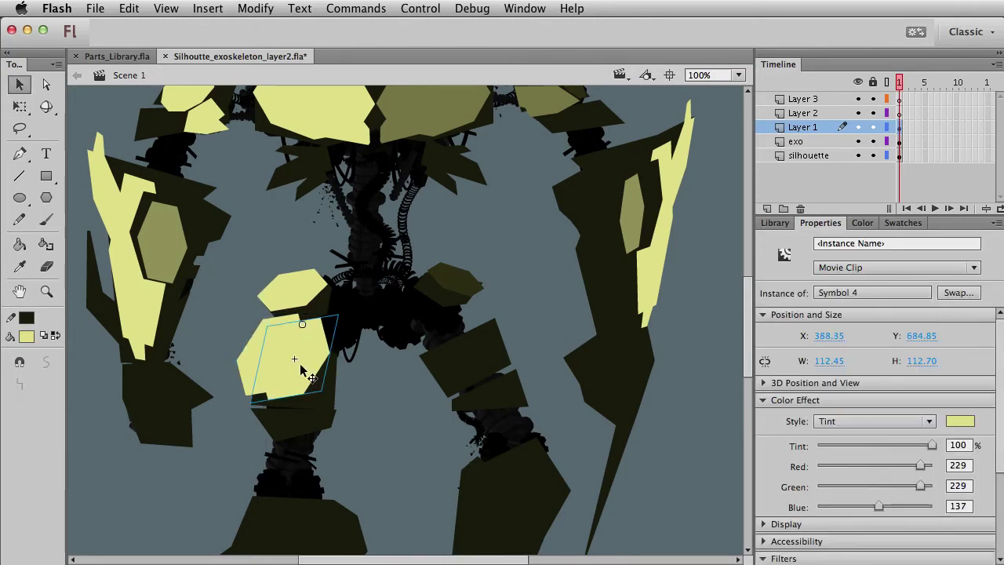
{"action": "left_click", "coordinate": [960, 421]}
{"action": "left_click", "coordinate": [360, 377]}
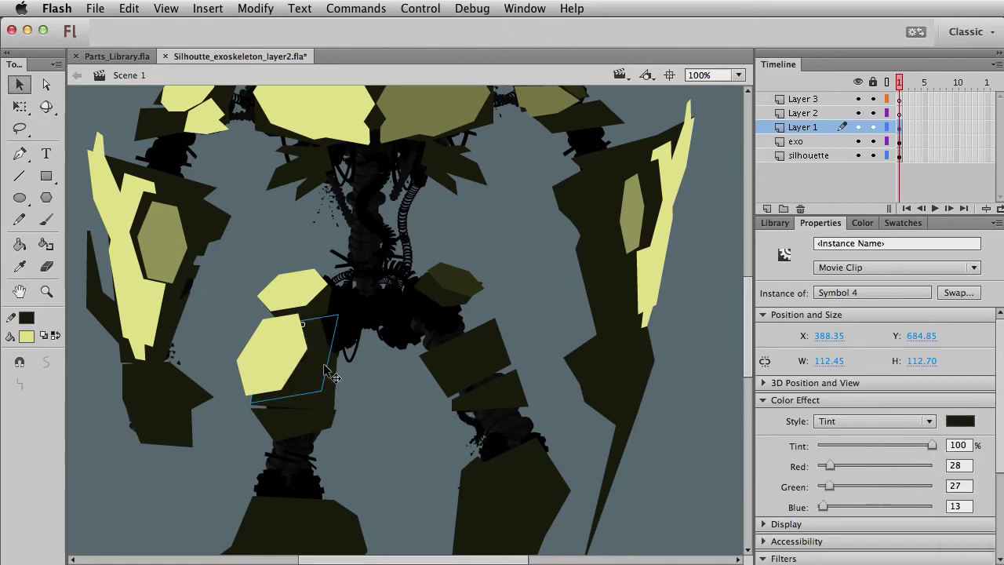
Shift the dark thigh hexagon closer to the yellow one and stretch it to about 114 × 121 px.
{"action": "left_click_drag", "start_coordinate": [323, 359], "coordinate": [317, 355]}
{"action": "key", "text": "q"}
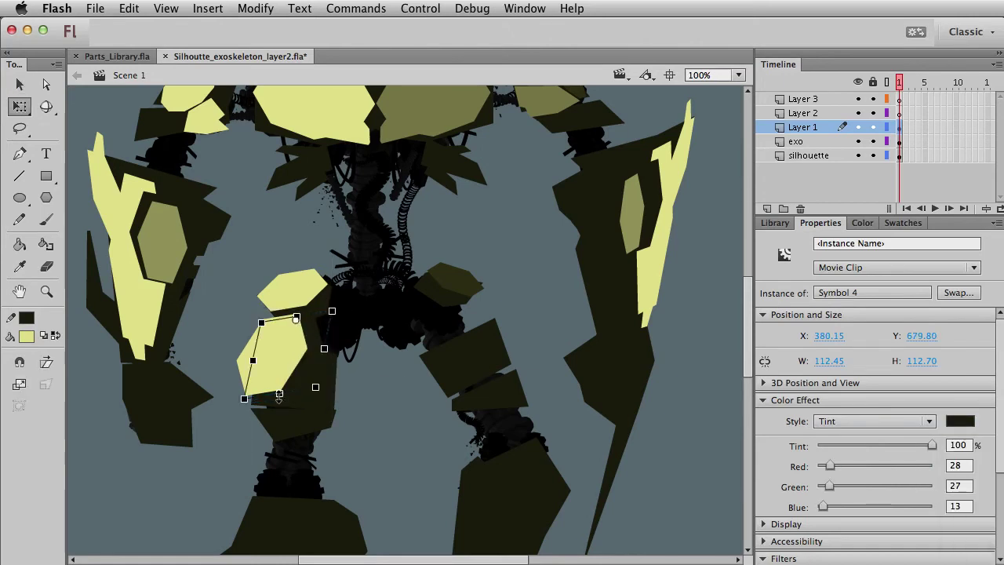
{"action": "key", "text": "v"}
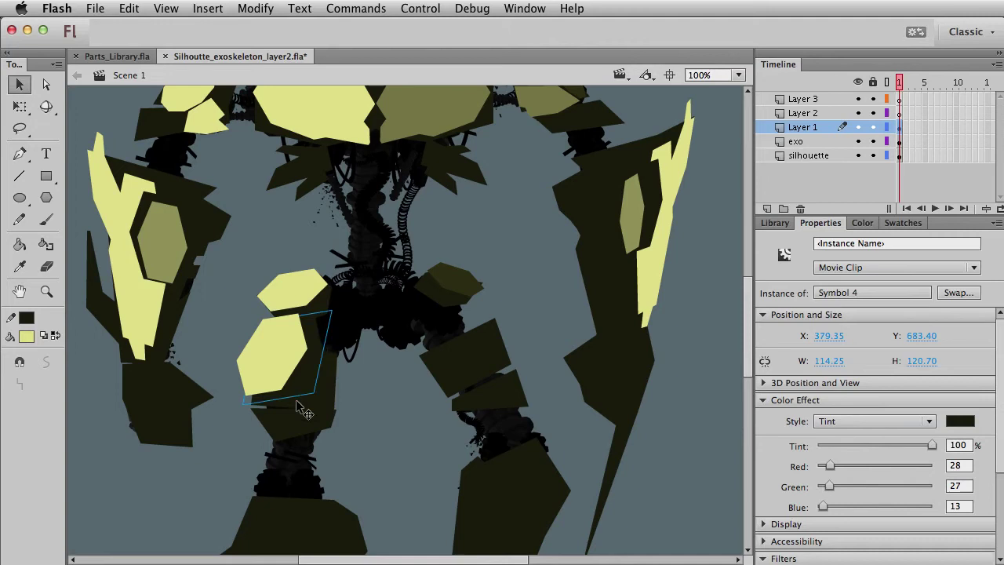
{"action": "left_click", "coordinate": [397, 401]}
{"action": "left_click", "coordinate": [327, 338]}
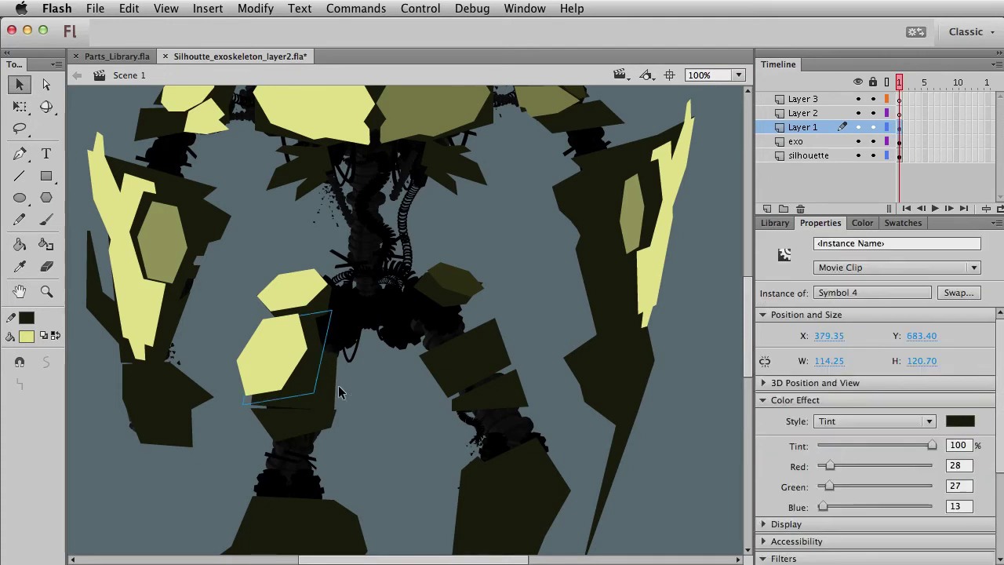
Draw a rectangle about 59 × 19 px below the yellow thigh hexagon, filled with the left forearm hexagon's olive color.
{"action": "left_click", "coordinate": [283, 360]}
{"action": "left_click_drag", "start_coordinate": [385, 423], "coordinate": [422, 461]}
{"action": "left_click_drag", "start_coordinate": [388, 305], "coordinate": [313, 341]}
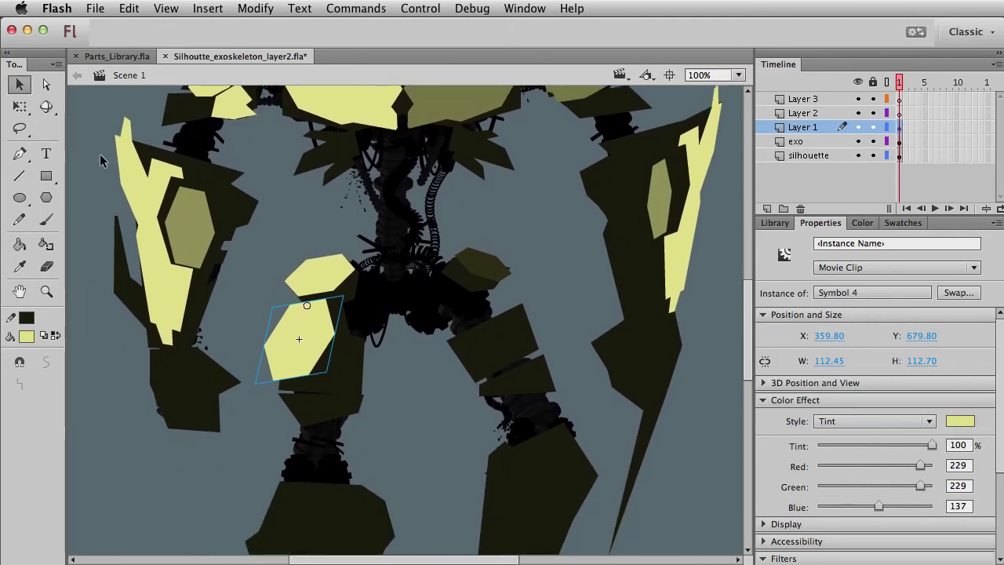
{"action": "left_click", "coordinate": [46, 176]}
{"action": "left_click", "coordinate": [32, 335]}
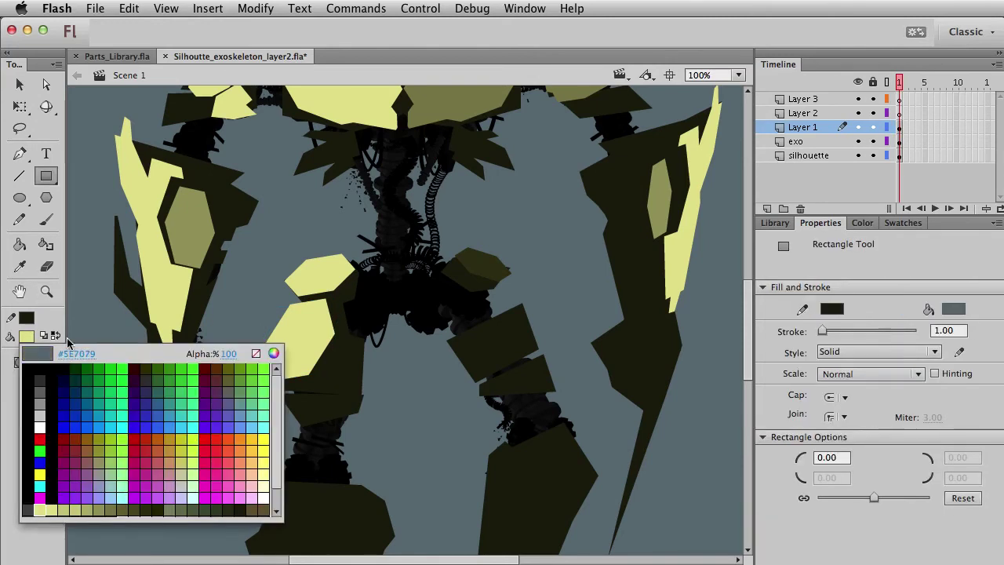
{"action": "left_click", "coordinate": [196, 237]}
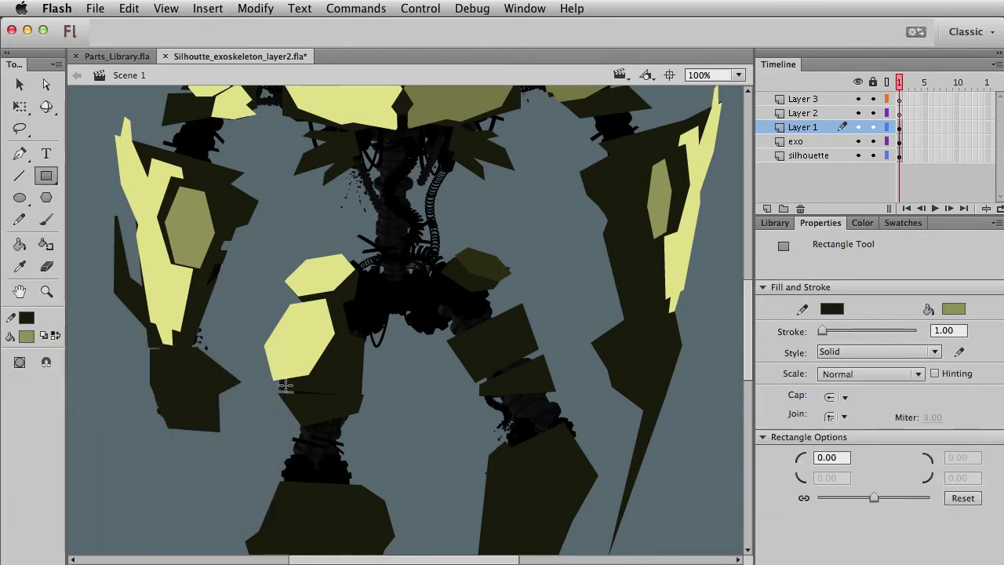
{"action": "left_click_drag", "start_coordinate": [278, 382], "coordinate": [323, 396]}
Convert the olive rectangle to a movie clip symbol and tilt it so its right end rises.
{"action": "key", "text": "v"}
{"action": "left_click", "coordinate": [320, 393]}
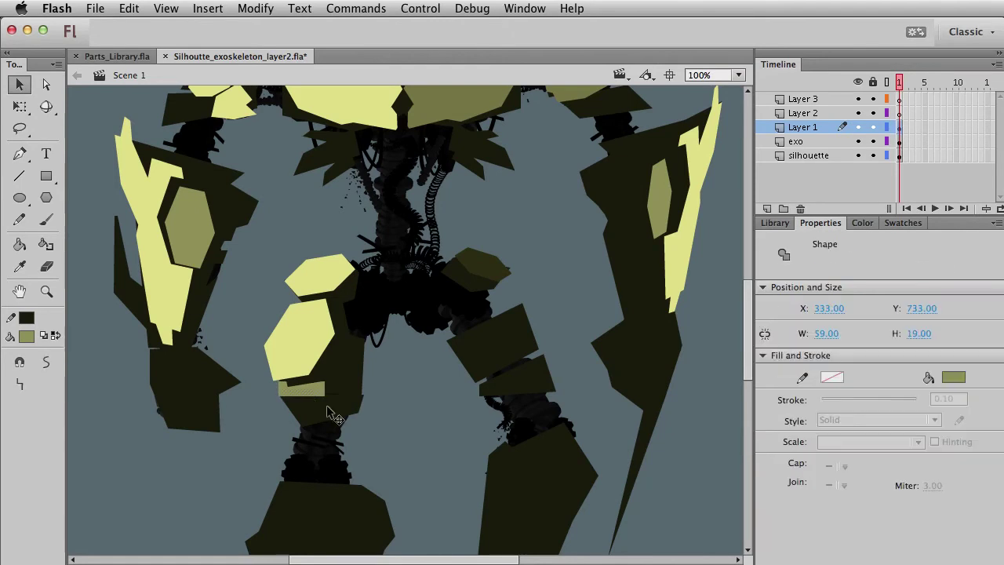
{"action": "key", "text": "F8"}
{"action": "key", "text": "Return"}
{"action": "key", "text": "q"}
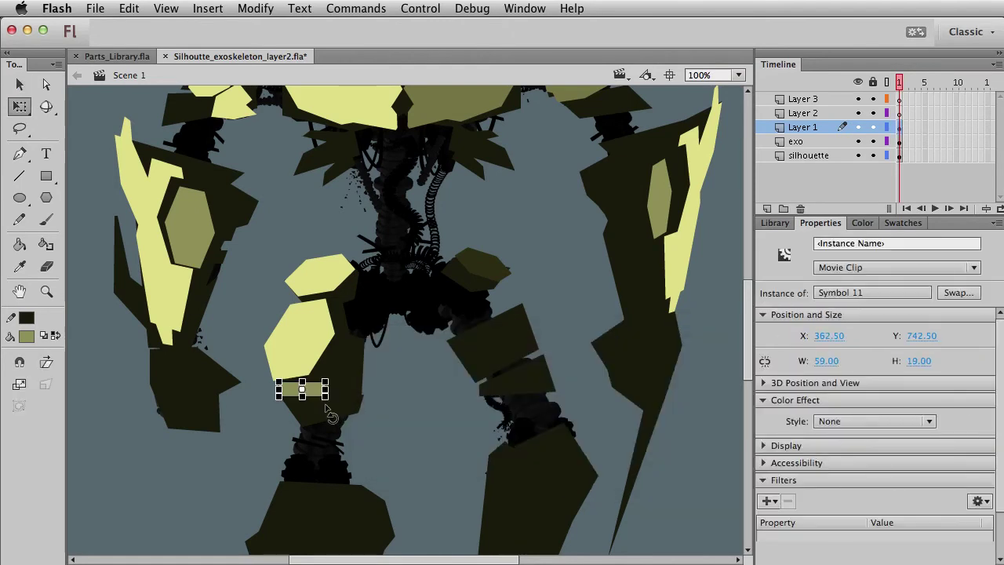
{"action": "left_click_drag", "start_coordinate": [335, 382], "coordinate": [330, 371]}
{"action": "key", "text": "v"}
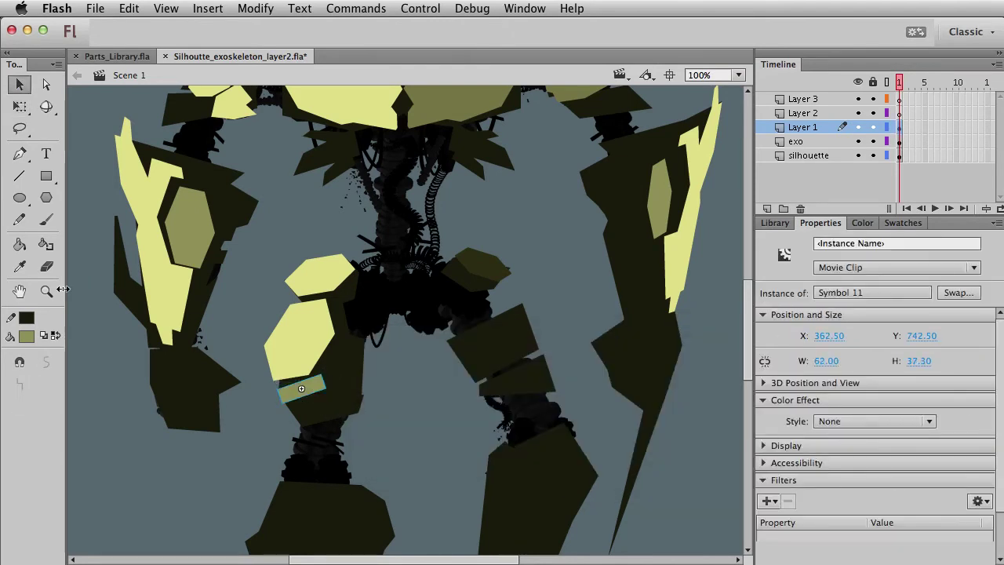
Skew the olive rectangle into a slanted parallelogram and adjust its tilt toward the hexagon's lower edge.
{"action": "key", "text": "z"}
{"action": "left_click_drag", "start_coordinate": [248, 321], "coordinate": [401, 451]}
{"action": "key", "text": "v"}
{"action": "key", "text": "q"}
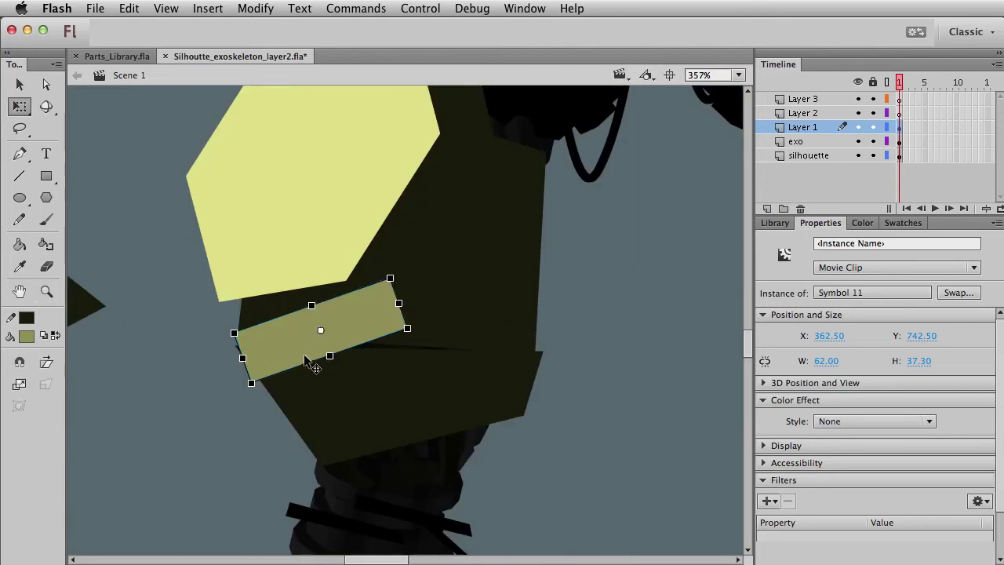
{"action": "left_click_drag", "start_coordinate": [299, 362], "coordinate": [345, 352]}
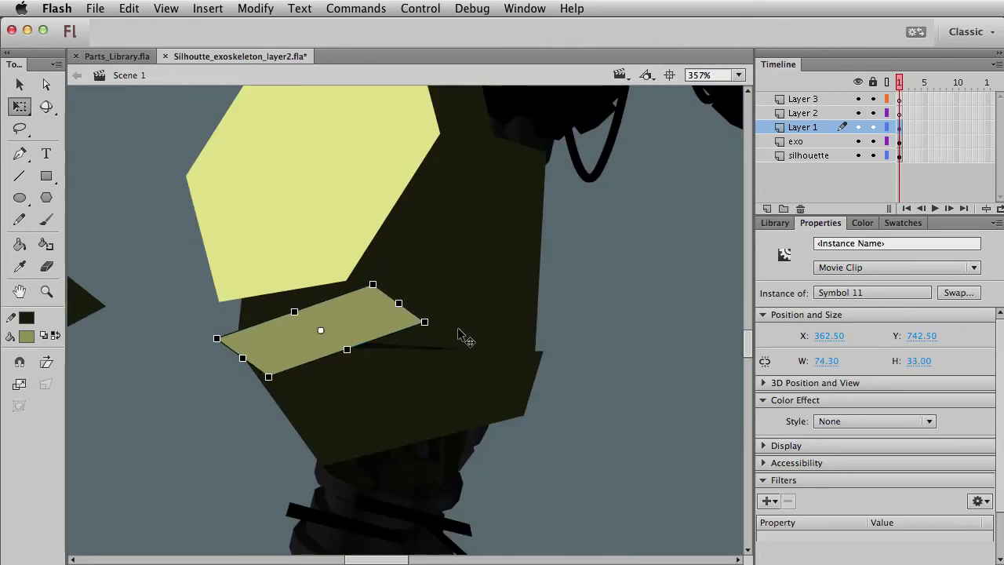
{"action": "left_click_drag", "start_coordinate": [443, 338], "coordinate": [442, 348]}
Move the olive parallelogram up against the yellow thigh hexagon's lower edge and narrow it to about 65 × 23 px.
{"action": "key", "text": "v"}
{"action": "left_click_drag", "start_coordinate": [325, 340], "coordinate": [320, 318]}
{"action": "key", "text": "q"}
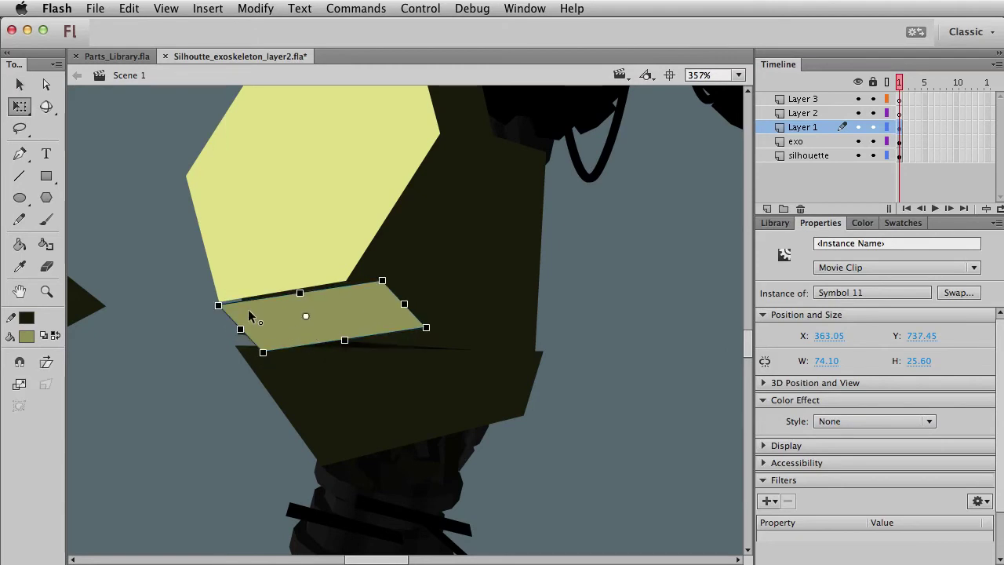
{"action": "left_click_drag", "start_coordinate": [308, 345], "coordinate": [339, 330]}
{"action": "left_click_drag", "start_coordinate": [410, 303], "coordinate": [374, 307]}
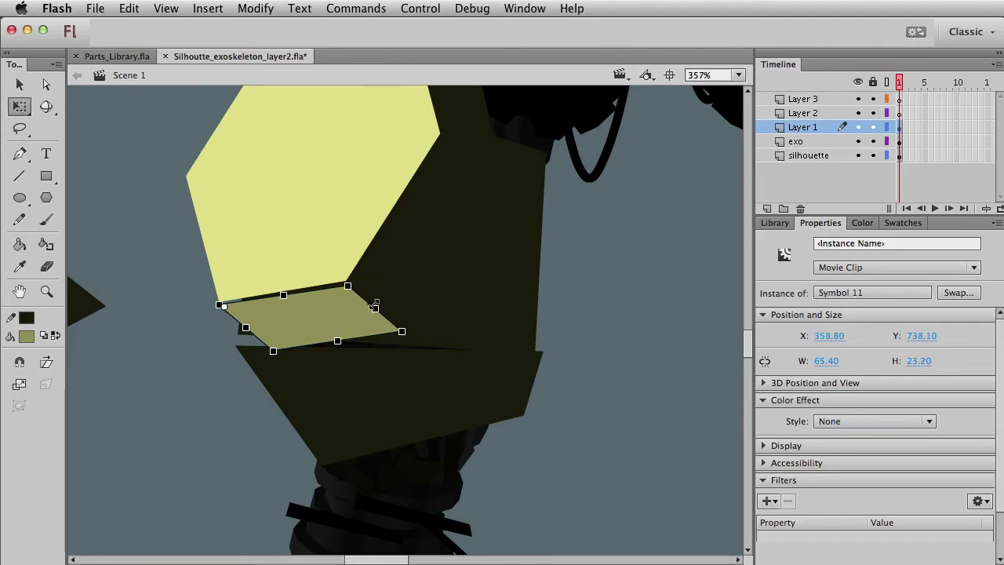
Duplicate the yellow thigh hexagon, offset the copy down toward the thigh's inner side, and send it back two levels.
{"action": "left_click", "coordinate": [593, 338]}
{"action": "key", "text": "super+1"}
{"action": "left_click_drag", "start_coordinate": [493, 295], "coordinate": [422, 427]}
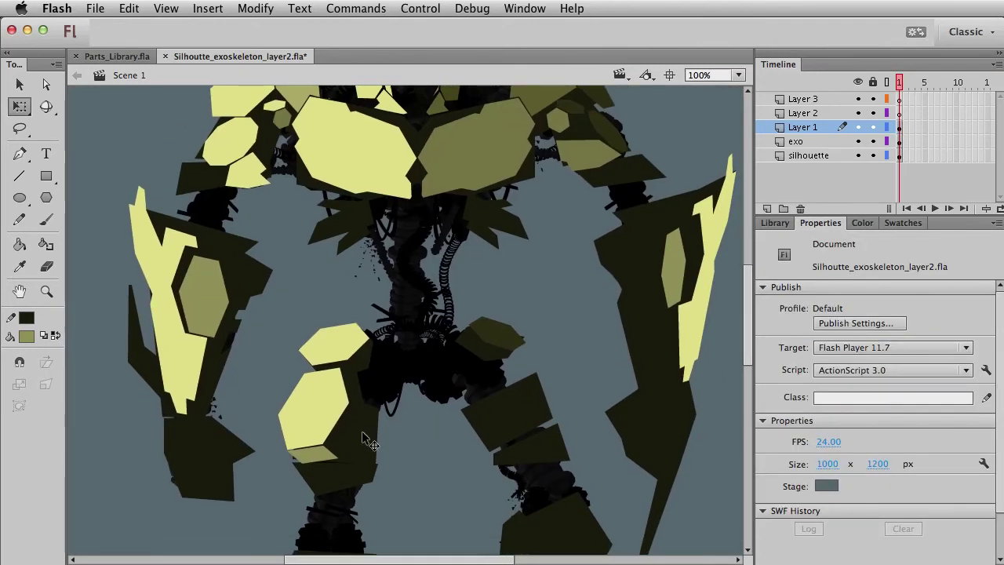
{"action": "key", "text": "v"}
{"action": "left_click", "coordinate": [314, 413]}
{"action": "left_click_drag", "start_coordinate": [415, 466], "coordinate": [406, 387]}
{"action": "key", "text": "super+c"}
{"action": "key", "text": "super+v"}
{"action": "left_click_drag", "start_coordinate": [402, 344], "coordinate": [322, 400]}
{"action": "key", "text": "super+Down"}
{"action": "key", "text": "super+Down"}
Reshape the yellow back plate on the left thigh into a slanted hexagon about 105 × 147 px.
{"action": "key", "text": "q"}
{"action": "key", "text": "v"}
{"action": "key", "text": "q"}
{"action": "key", "text": "v"}
{"action": "key", "text": "q"}
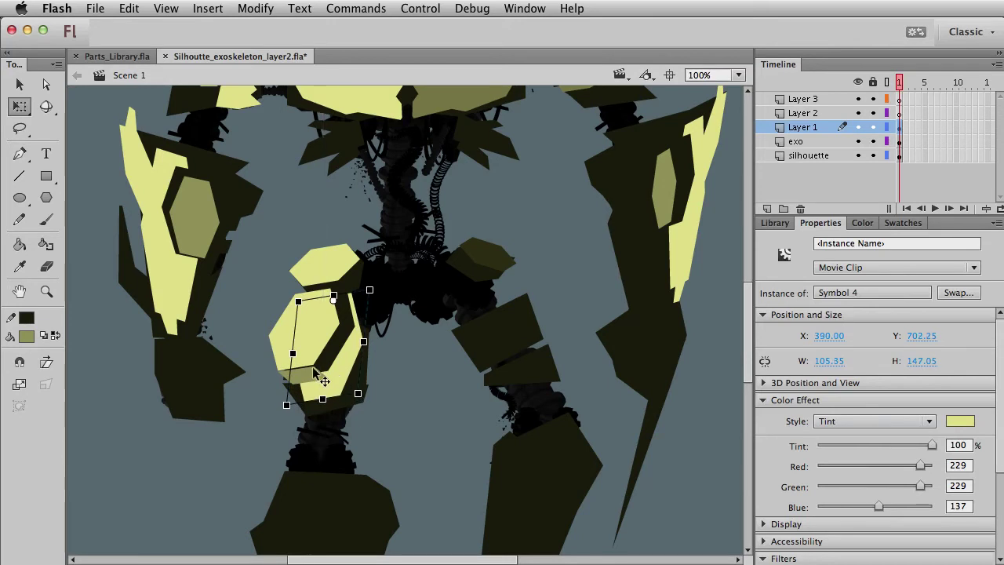
Reshape the dark plate between the two yellow thigh plates to about 109 × 128 px.
{"action": "left_click", "coordinate": [312, 375]}
{"action": "key", "text": "v"}
{"action": "left_click", "coordinate": [327, 363]}
{"action": "key", "text": "q"}
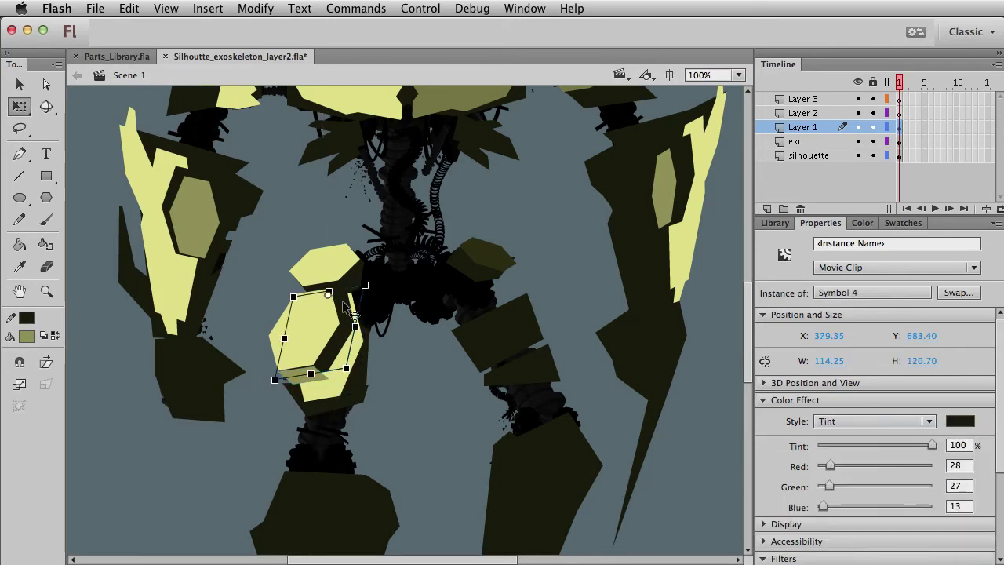
{"action": "left_click_drag", "start_coordinate": [310, 375], "coordinate": [337, 377]}
{"action": "key", "text": "v"}
{"action": "left_click", "coordinate": [401, 418]}
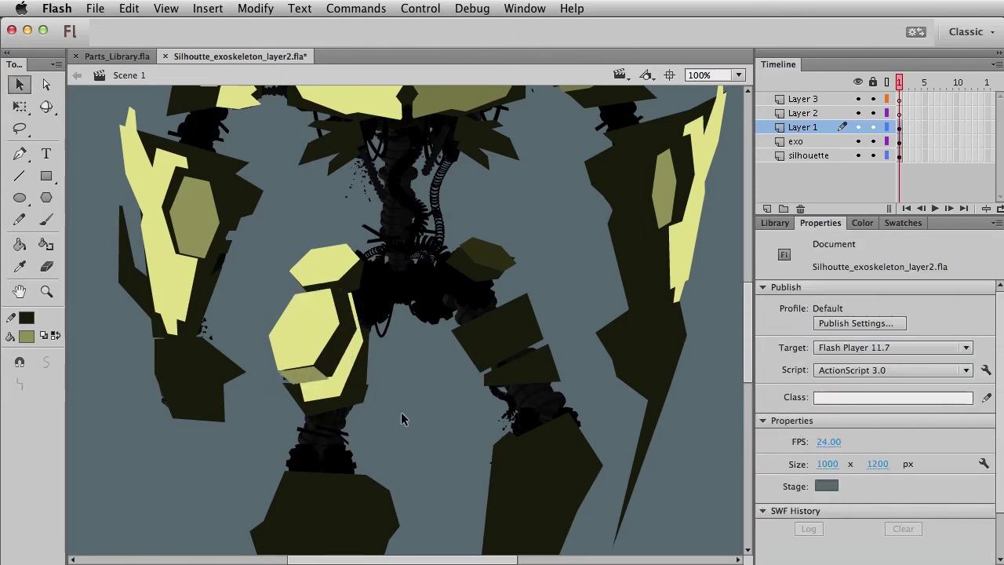
Refit the olive parallelogram under the front thigh hexagon, resizing it to about 66 × 20 px.
{"action": "left_click", "coordinate": [326, 375]}
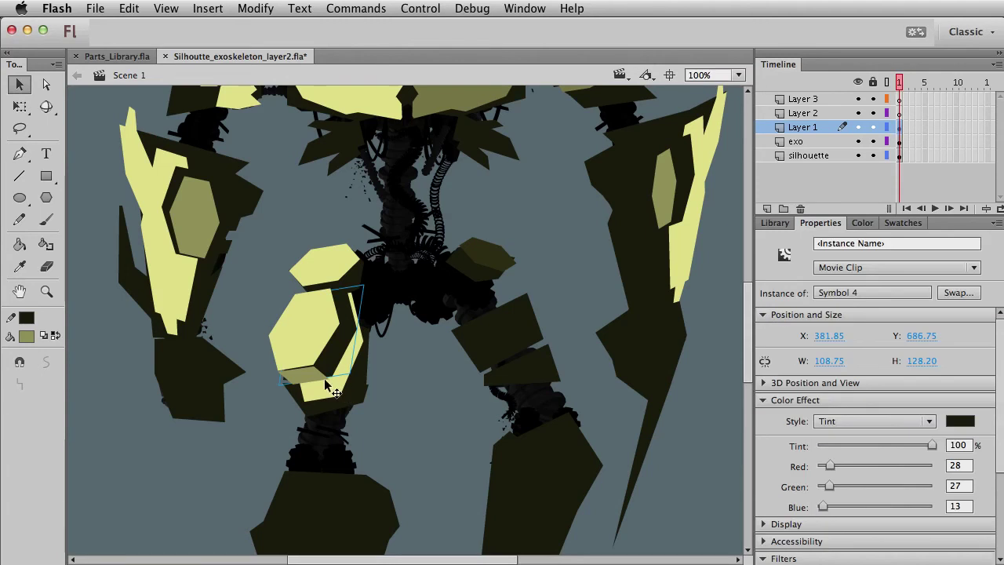
{"action": "left_click", "coordinate": [329, 378]}
{"action": "key", "text": "q"}
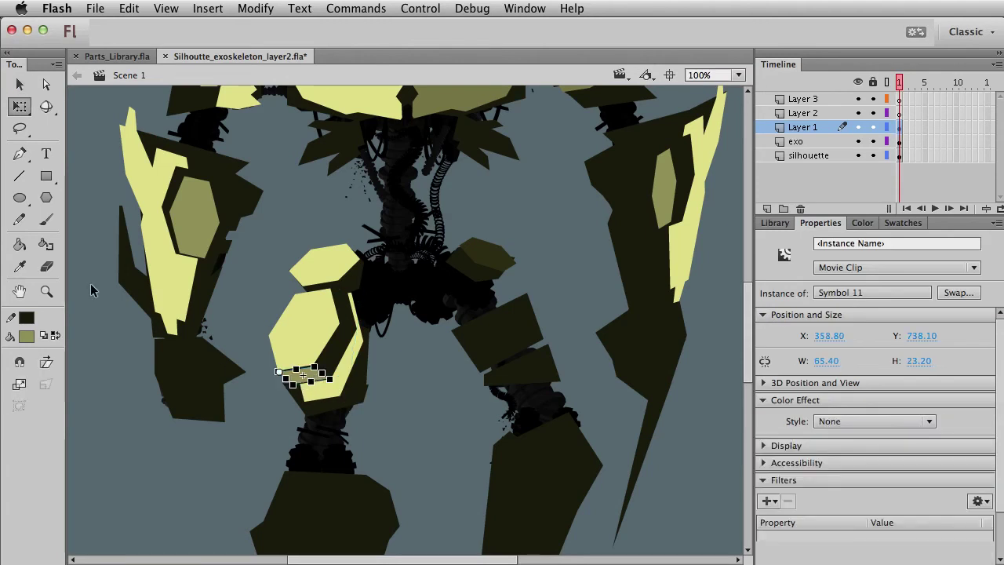
{"action": "left_click", "coordinate": [49, 291]}
{"action": "left_click_drag", "start_coordinate": [193, 290], "coordinate": [527, 459]}
{"action": "key", "text": "q"}
{"action": "left_click_drag", "start_coordinate": [305, 333], "coordinate": [322, 329]}
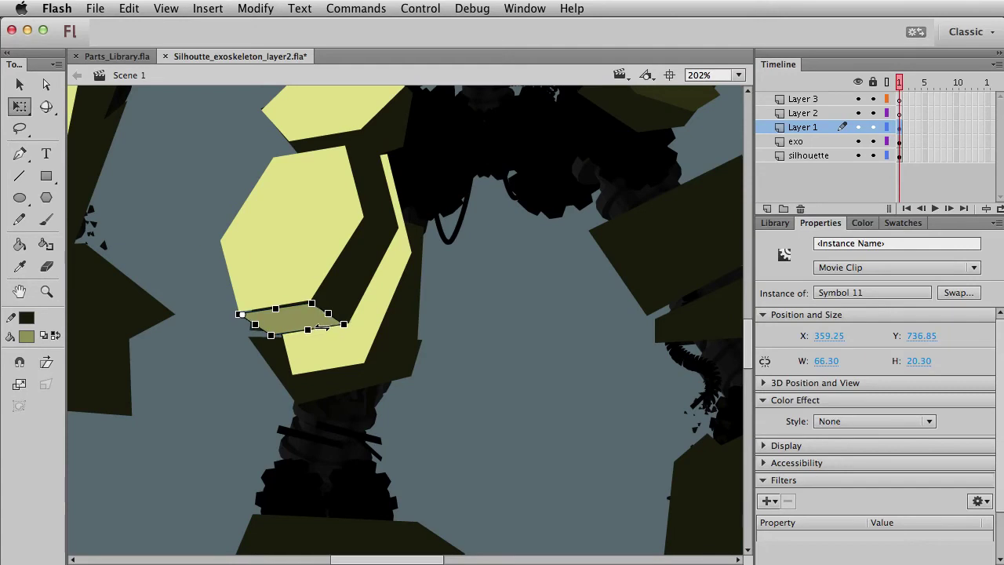
{"action": "key", "text": "v"}
{"action": "left_click", "coordinate": [435, 429]}
{"action": "key", "text": "super+1"}
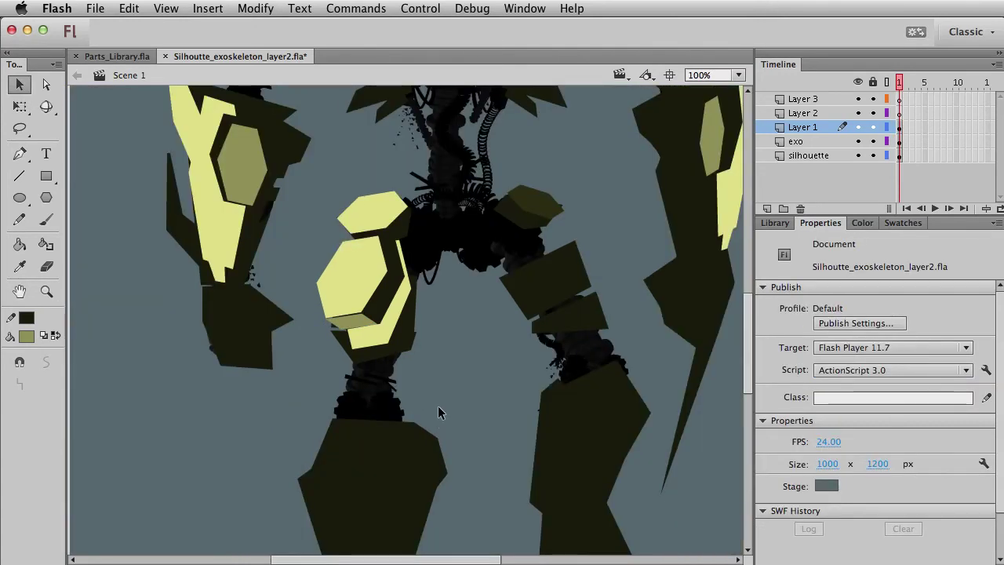
Widen the yellow back plate on the left thigh to about 120 × 148 px.
{"action": "scroll", "coordinate": [424, 411], "scroll_direction": "up", "scroll_amount": 5}
{"action": "scroll", "coordinate": [423, 412], "scroll_direction": "right", "scroll_amount": 5}
{"action": "left_click", "coordinate": [322, 396]}
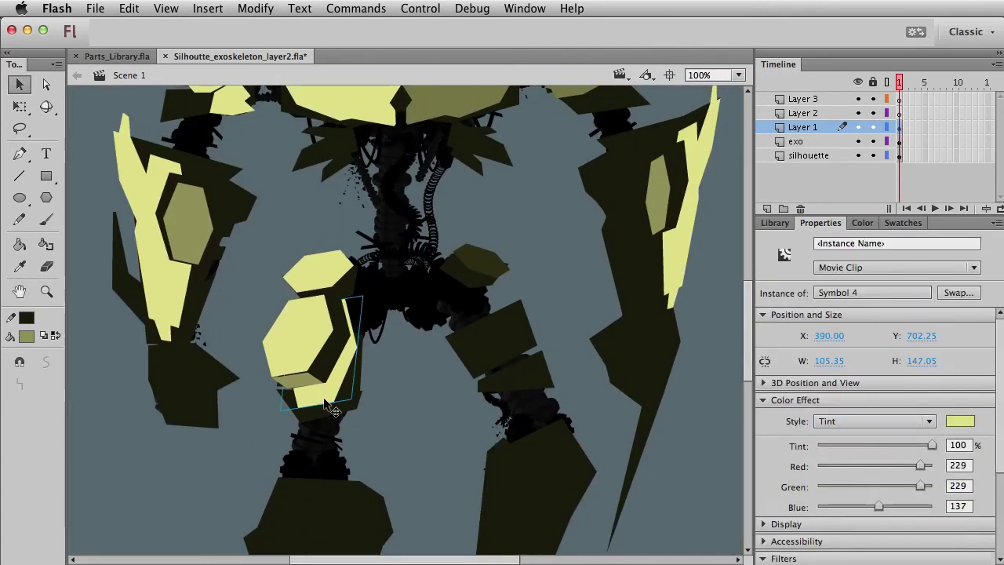
{"action": "key", "text": "q"}
{"action": "left_click_drag", "start_coordinate": [359, 351], "coordinate": [365, 358]}
{"action": "key", "text": "v"}
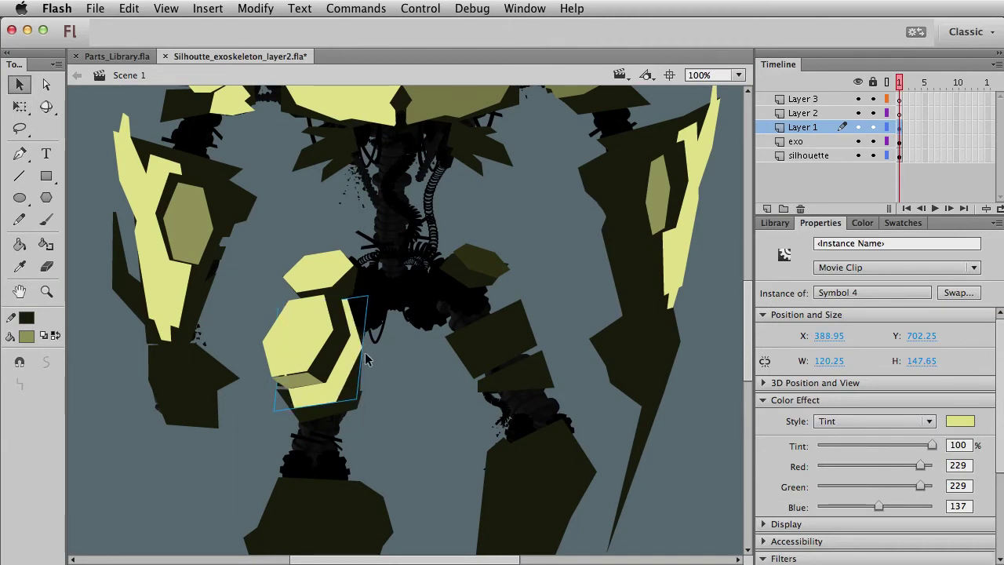
{"action": "left_click", "coordinate": [405, 418]}
{"action": "left_click_drag", "start_coordinate": [405, 436], "coordinate": [410, 444]}
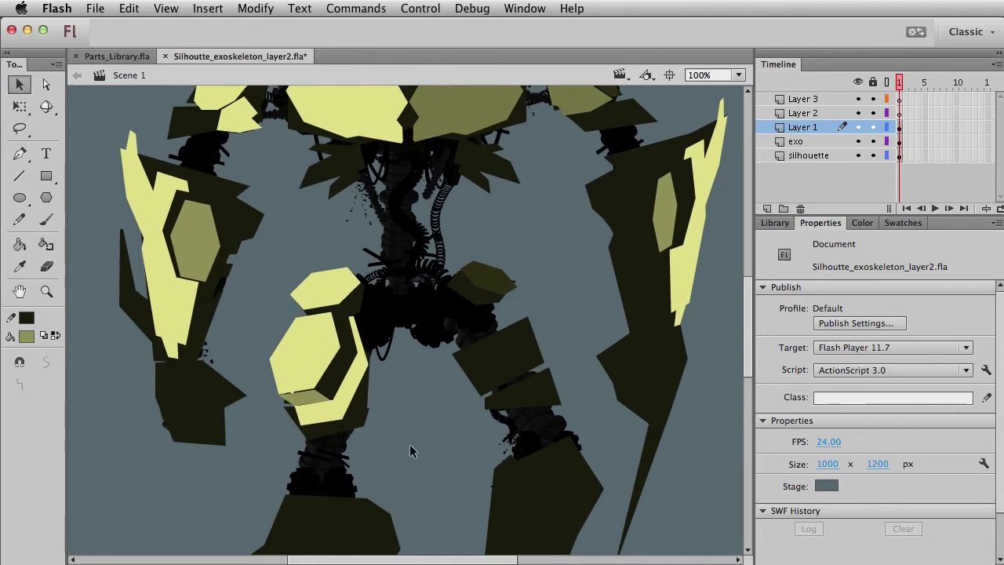
Edit the exo_skeleton_layer1 symbol and delete the outer strip of the left thigh's silhouette, then return to the scene.
{"action": "double_click", "coordinate": [365, 428]}
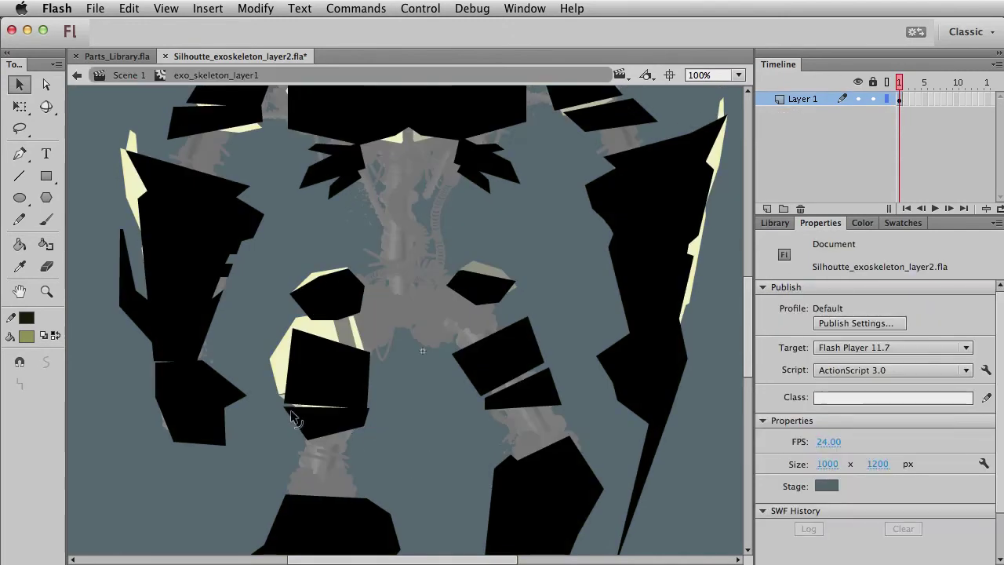
{"action": "left_click_drag", "start_coordinate": [255, 302], "coordinate": [305, 445]}
{"action": "key", "text": "Delete"}
{"action": "double_click", "coordinate": [334, 442]}
{"action": "left_click", "coordinate": [397, 454]}
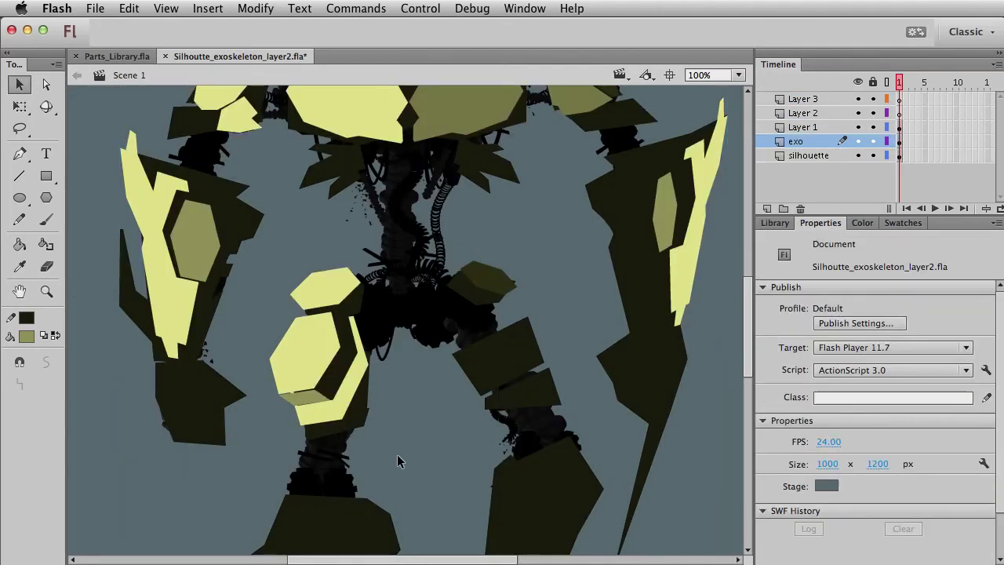
Reshape the inner and lower edges of the left thigh's silhouette inside exo_skeleton_layer1 into a cleaner angular contour.
{"action": "left_click", "coordinate": [372, 423]}
{"action": "double_click", "coordinate": [371, 423]}
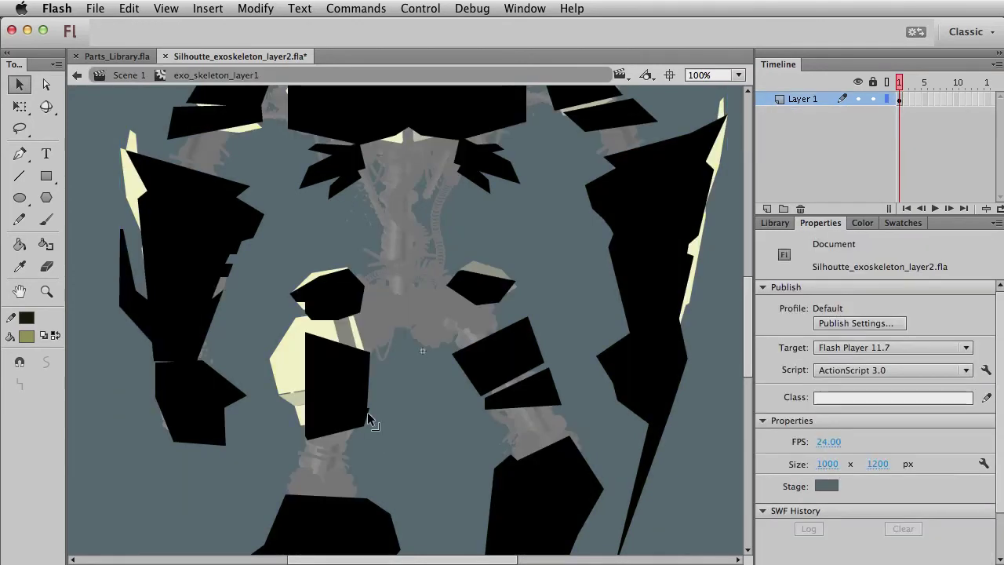
{"action": "left_click_drag", "start_coordinate": [366, 331], "coordinate": [365, 323]}
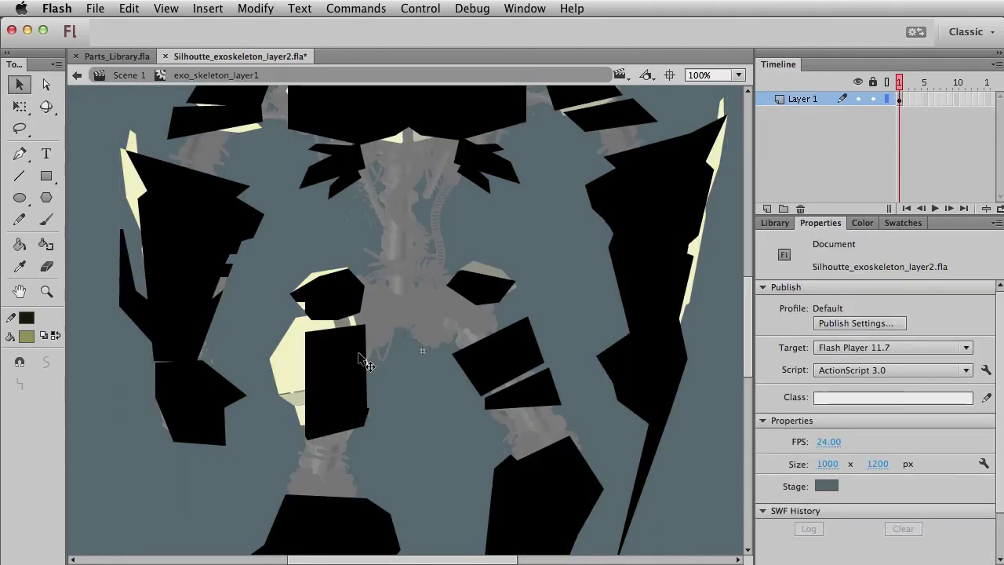
{"action": "left_click_drag", "start_coordinate": [396, 468], "coordinate": [369, 429]}
{"action": "key", "text": "Delete"}
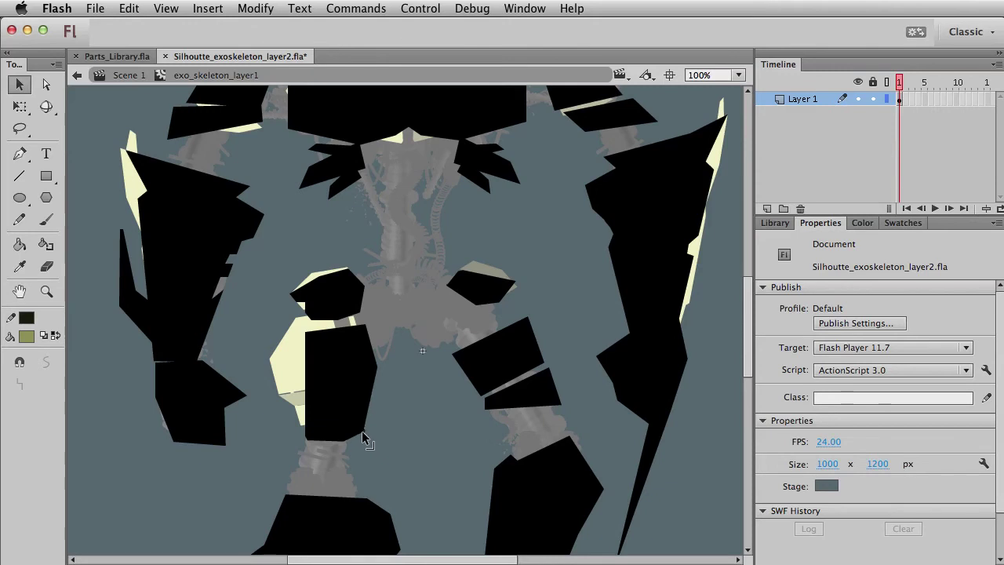
{"action": "double_click", "coordinate": [376, 458]}
{"action": "left_click", "coordinate": [377, 458]}
{"action": "left_click", "coordinate": [349, 428]}
{"action": "left_click", "coordinate": [339, 416]}
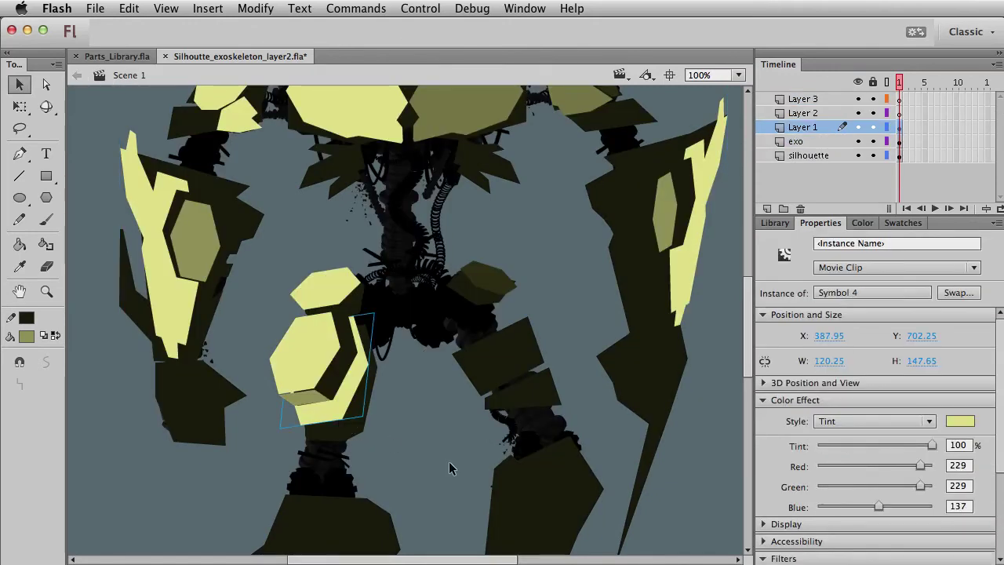
Paste a copy of a yellow upper-body plate and squash it into an upright oval about 39 × 83 px at the thigh's lower inner corner.
{"action": "scroll", "coordinate": [436, 435], "scroll_direction": "up", "scroll_amount": 10}
{"action": "left_click", "coordinate": [296, 141]}
{"action": "key", "text": "super+c"}
{"action": "left_click_drag", "start_coordinate": [402, 489], "coordinate": [359, 154]}
{"action": "key", "text": "super+v"}
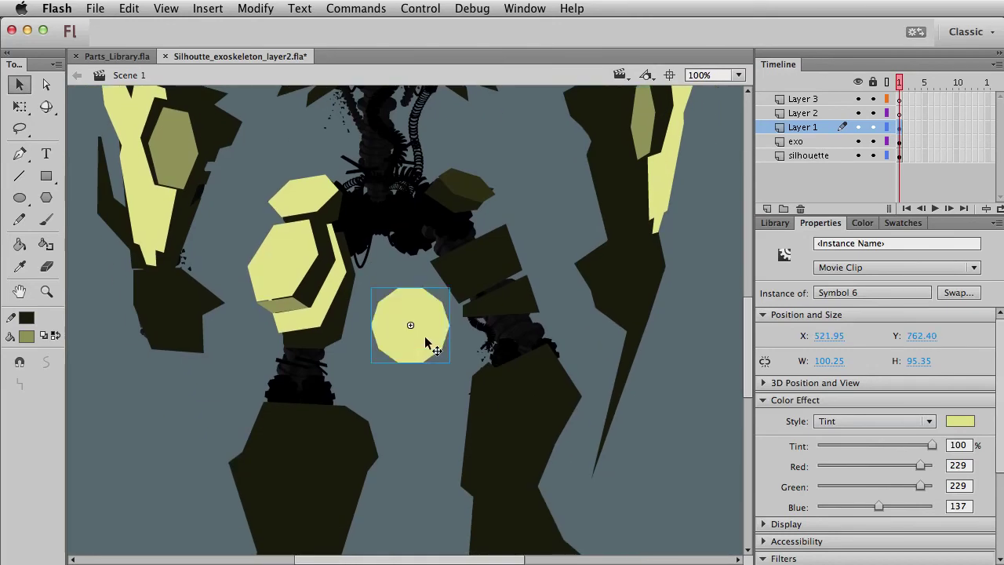
{"action": "key", "text": "q"}
{"action": "left_click_drag", "start_coordinate": [437, 301], "coordinate": [430, 297]}
{"action": "left_click_drag", "start_coordinate": [437, 337], "coordinate": [341, 355]}
{"action": "key", "text": "v"}
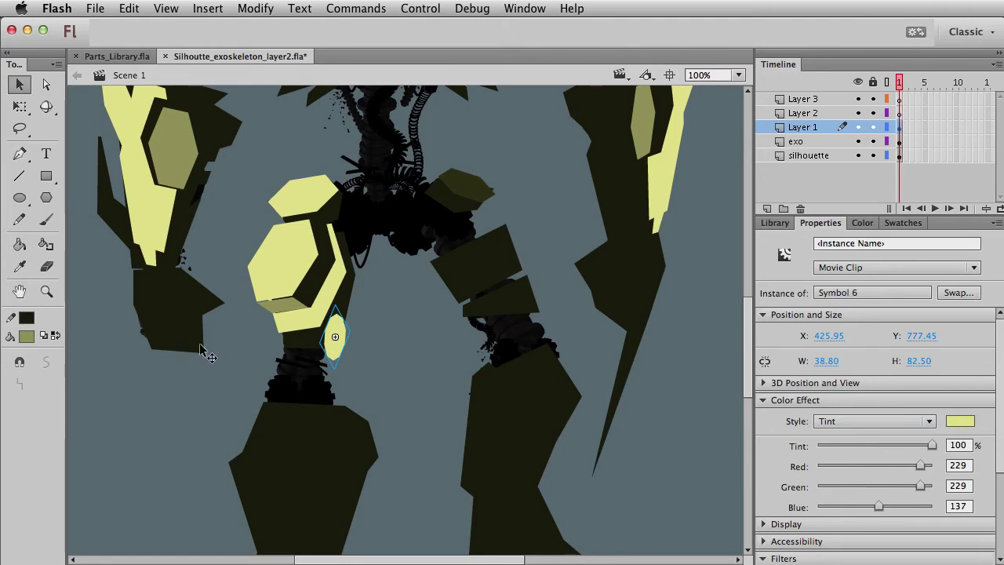
Tint the knee oval with the dark armor color sampled from the thigh silhouette.
{"action": "left_click", "coordinate": [960, 421]}
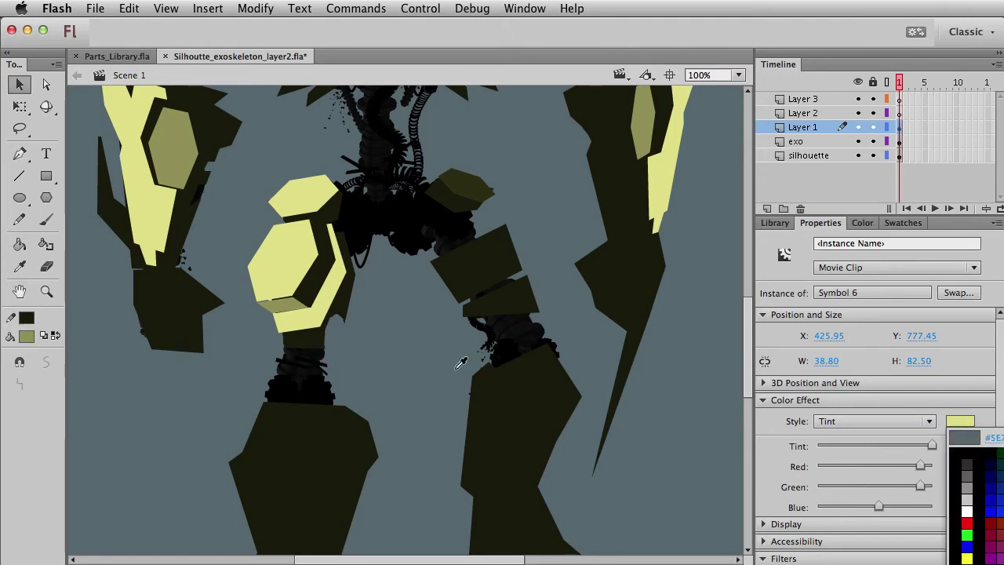
{"action": "left_click", "coordinate": [302, 336]}
{"action": "left_click", "coordinate": [351, 345]}
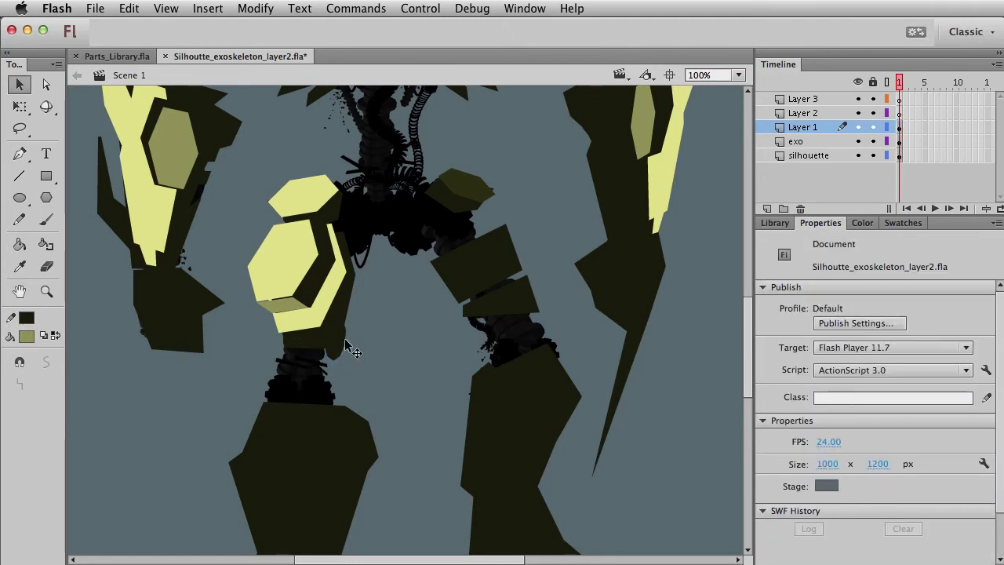
Duplicate the dark oval to the knee's outer side and tint the copy with the parallelogram's olive color.
{"action": "left_click_drag", "start_coordinate": [335, 342], "coordinate": [277, 343]}
{"action": "left_click", "coordinate": [960, 421]}
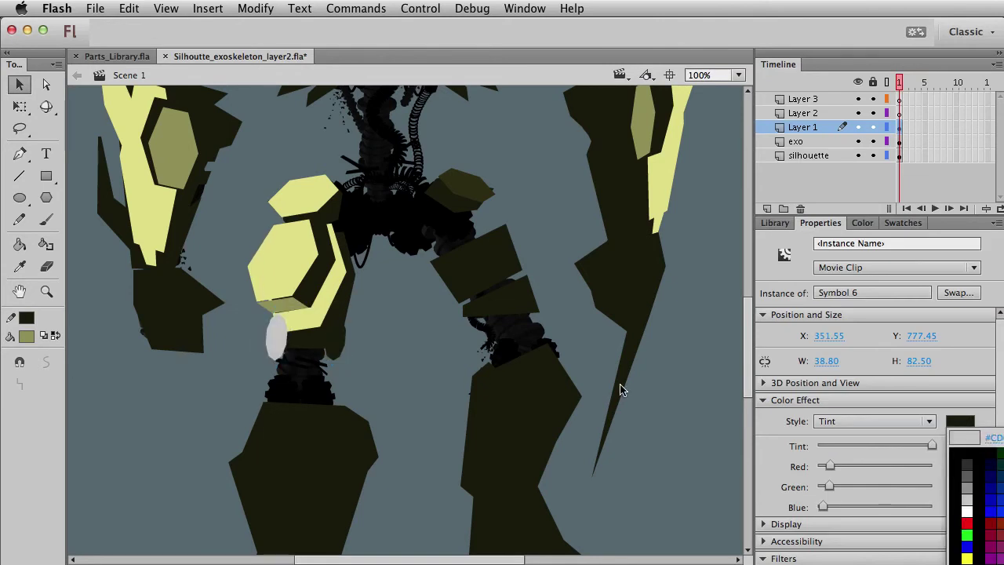
{"action": "left_click", "coordinate": [293, 303]}
{"action": "left_click", "coordinate": [412, 378]}
Reshape the olive oval to about 35 × 81 px and tuck it inward behind the yellow back plate.
{"action": "left_click", "coordinate": [279, 342]}
{"action": "key", "text": "q"}
{"action": "left_click_drag", "start_coordinate": [284, 373], "coordinate": [291, 372]}
{"action": "key", "text": "shift+Right"}
{"action": "key", "text": "v"}
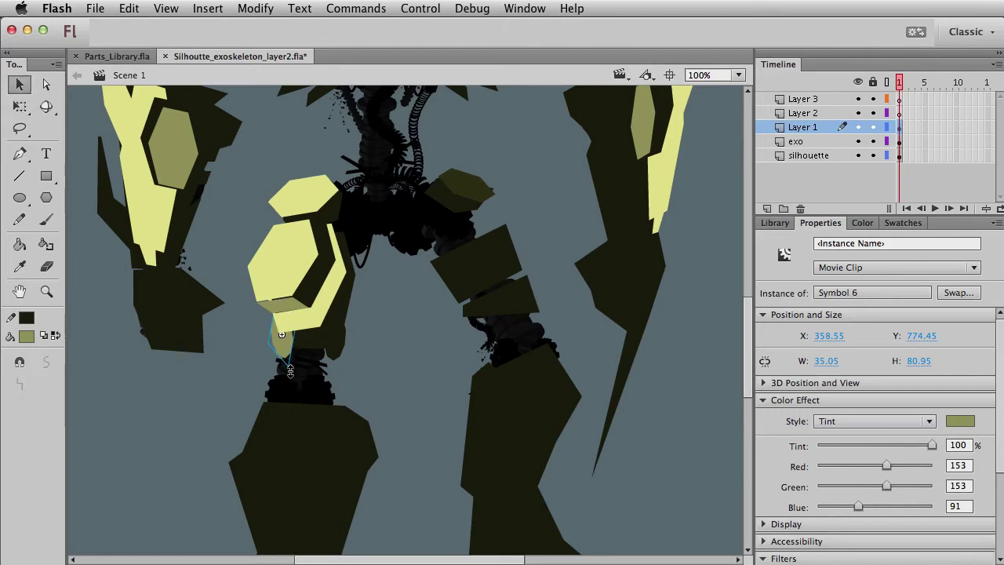
{"action": "left_click", "coordinate": [414, 392]}
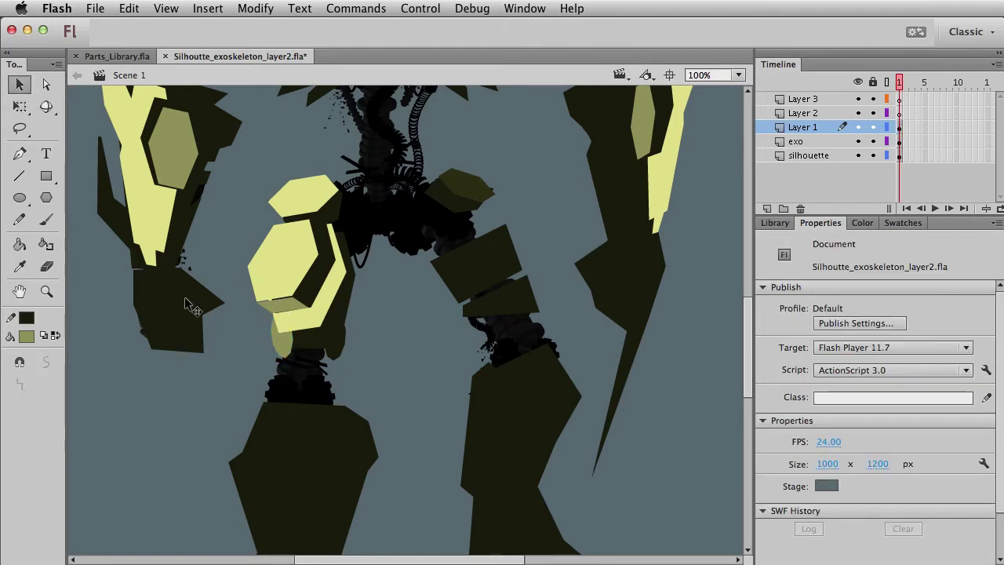
Duplicate the olive parallelogram below the yellow back plate and reshape it into a tilted strip about 71 × 26 px.
{"action": "left_click", "coordinate": [46, 291]}
{"action": "left_click_drag", "start_coordinate": [208, 239], "coordinate": [439, 421]}
{"action": "key", "text": "v"}
{"action": "left_click_drag", "start_coordinate": [328, 251], "coordinate": [381, 333]}
{"action": "key", "text": "q"}
{"action": "key", "text": "v"}
{"action": "key", "text": "q"}
{"action": "key", "text": "v"}
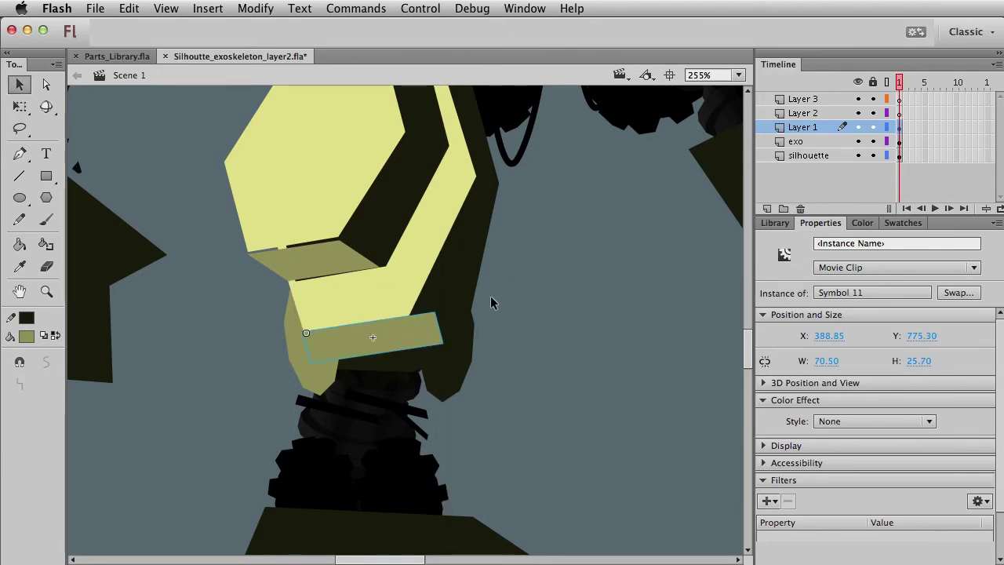
Tint the new strip with the back plate's yellow and narrow it to about 57 × 24 px to match the plate's lower edge.
{"action": "key", "text": "q"}
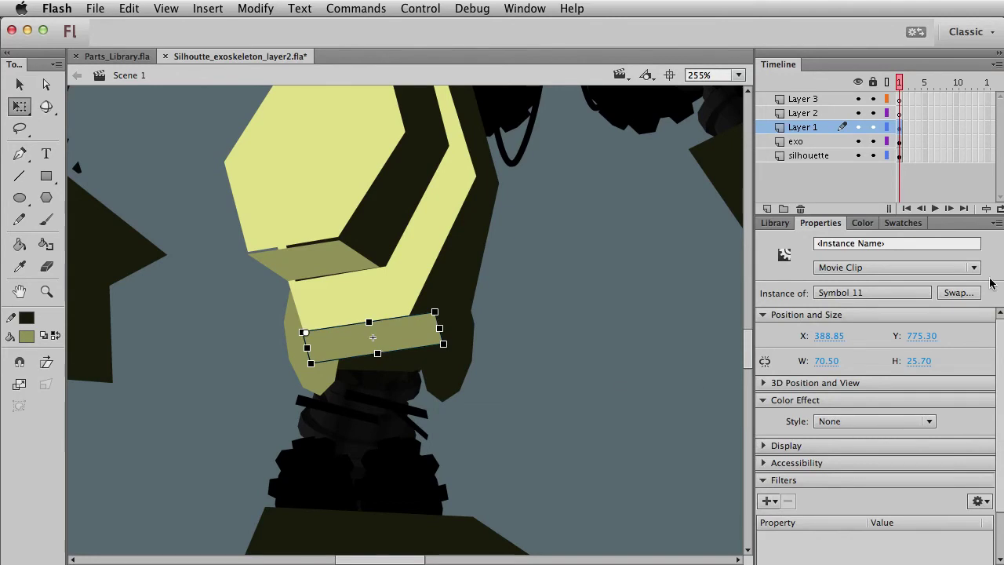
{"action": "left_click", "coordinate": [813, 423]}
{"action": "left_click", "coordinate": [835, 473]}
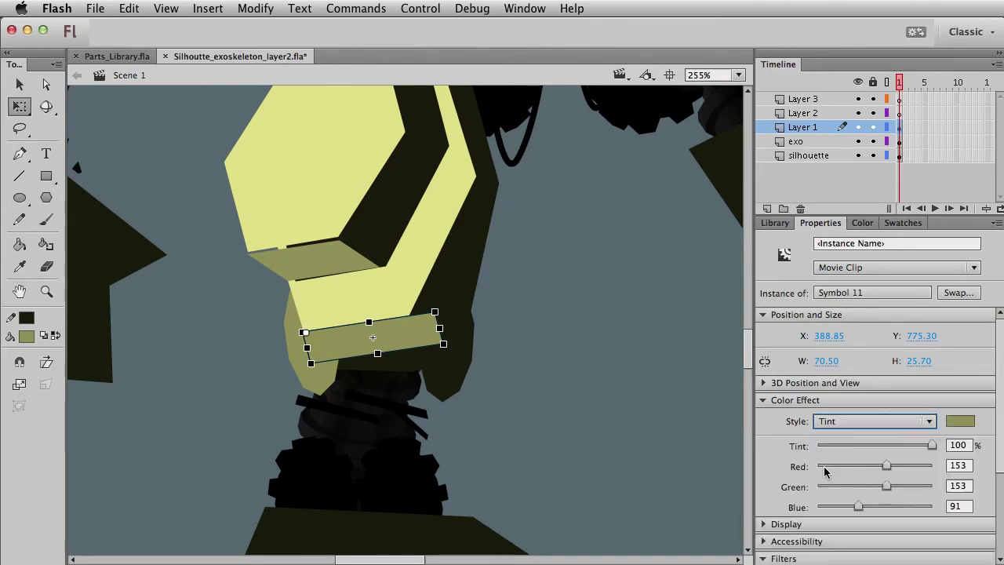
{"action": "left_click", "coordinate": [958, 422]}
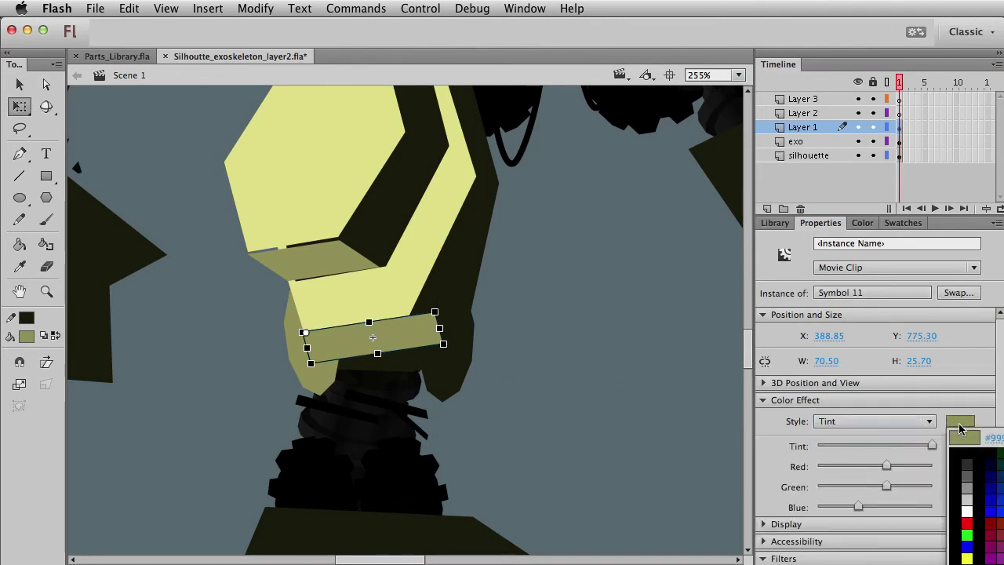
{"action": "left_click", "coordinate": [392, 311]}
{"action": "left_click_drag", "start_coordinate": [445, 332], "coordinate": [393, 350]}
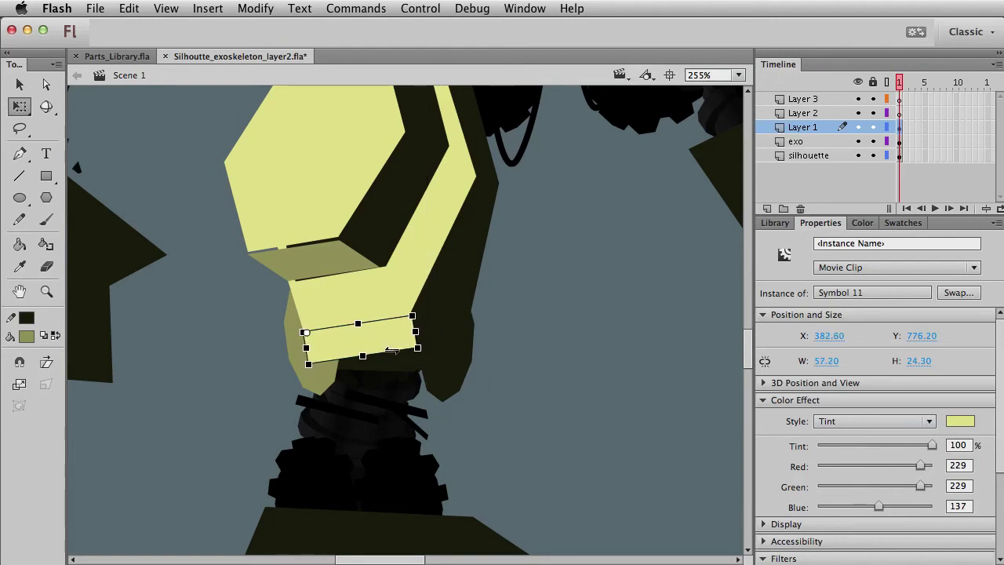
Duplicate the yellow strip just below itself and skew the copy into a parallelogram about 66 × 23 px.
{"action": "key", "text": "v"}
{"action": "left_click", "coordinate": [465, 337]}
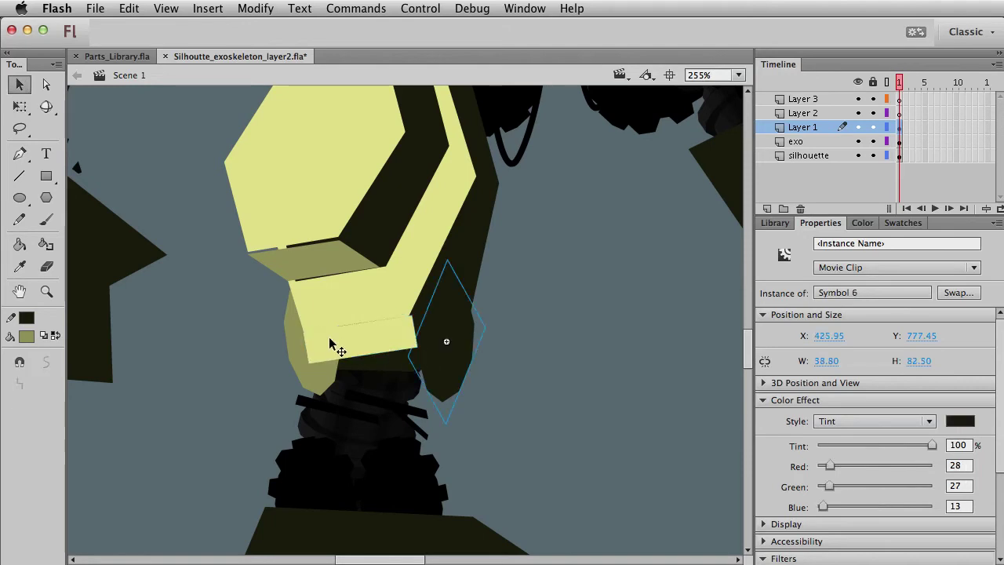
{"action": "left_click", "coordinate": [398, 346]}
{"action": "left_click_drag", "start_coordinate": [361, 337], "coordinate": [392, 388]}
{"action": "key", "text": "q"}
{"action": "key", "text": "v"}
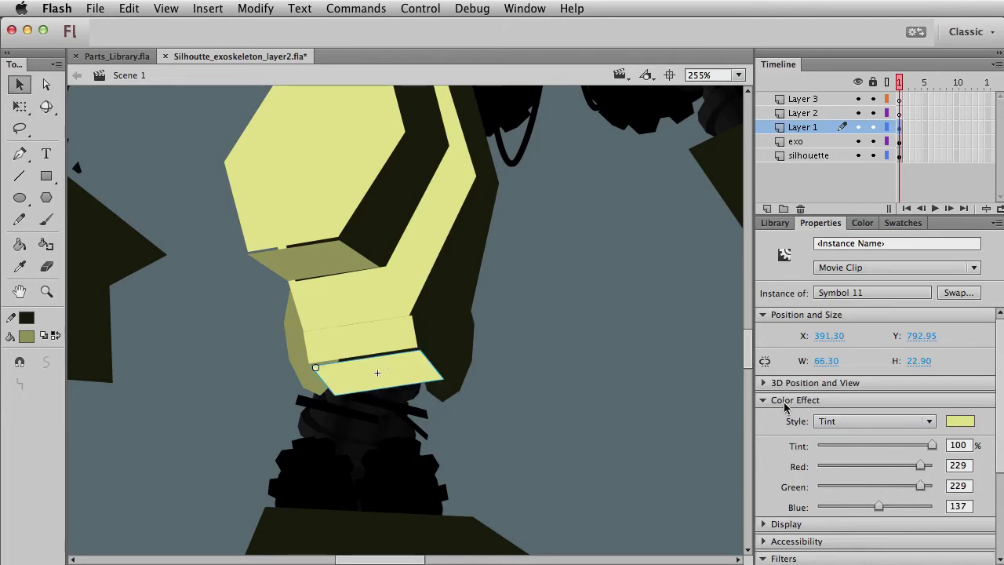
Tint the lower parallelogram a darker yellow with RGB 178, 178, 105.
{"action": "left_click", "coordinate": [968, 425]}
{"action": "left_click", "coordinate": [975, 563]}
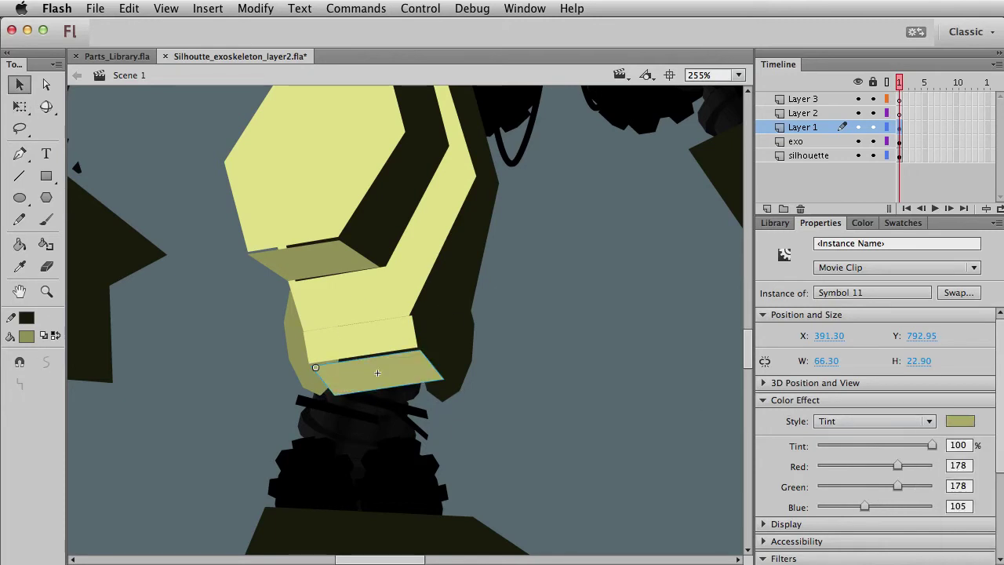
{"action": "key", "text": "ctrl+z"}
{"action": "key", "text": "ctrl+z"}
{"action": "key", "text": "ctrl+z"}
Tint the strip above the lower parallelogram a slightly shaded yellow with RGB 204, 204, 122.
{"action": "left_click", "coordinate": [960, 421]}
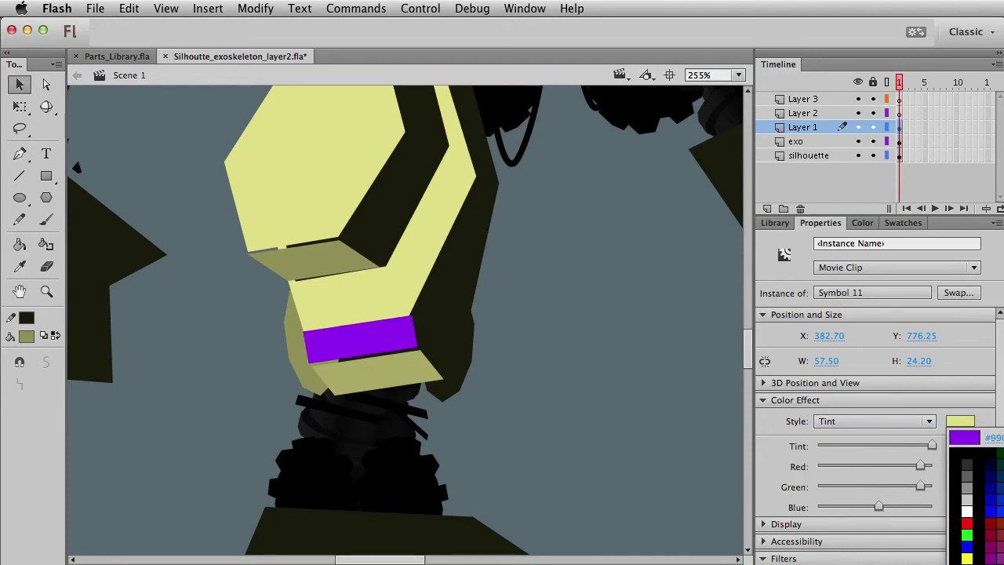
{"action": "left_click", "coordinate": [342, 351]}
{"action": "left_click", "coordinate": [359, 368]}
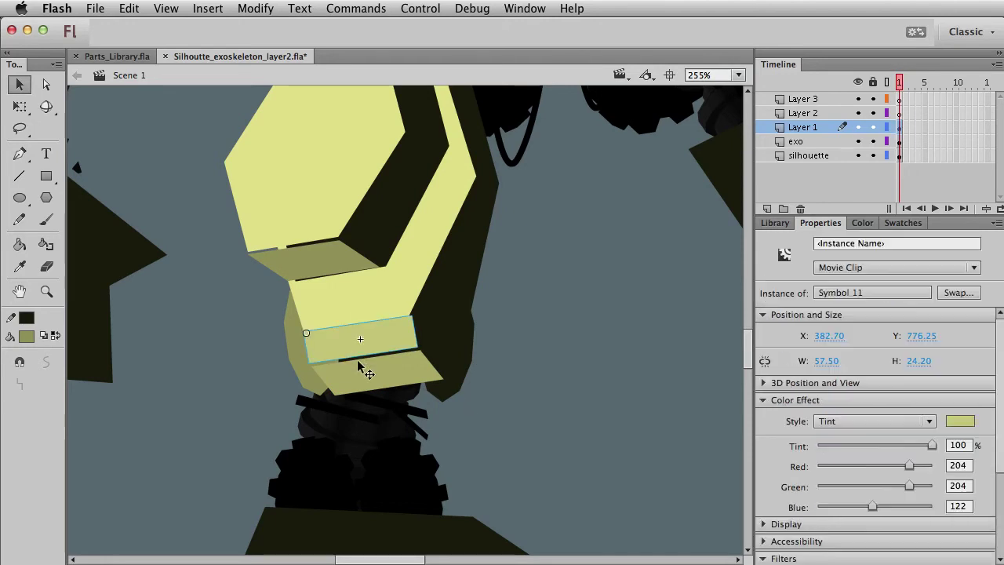
Try moving the dark knee oval up and inward over the ends of the tinted strips.
{"action": "left_click_drag", "start_coordinate": [433, 345], "coordinate": [448, 322]}
{"action": "key", "text": "super+z"}
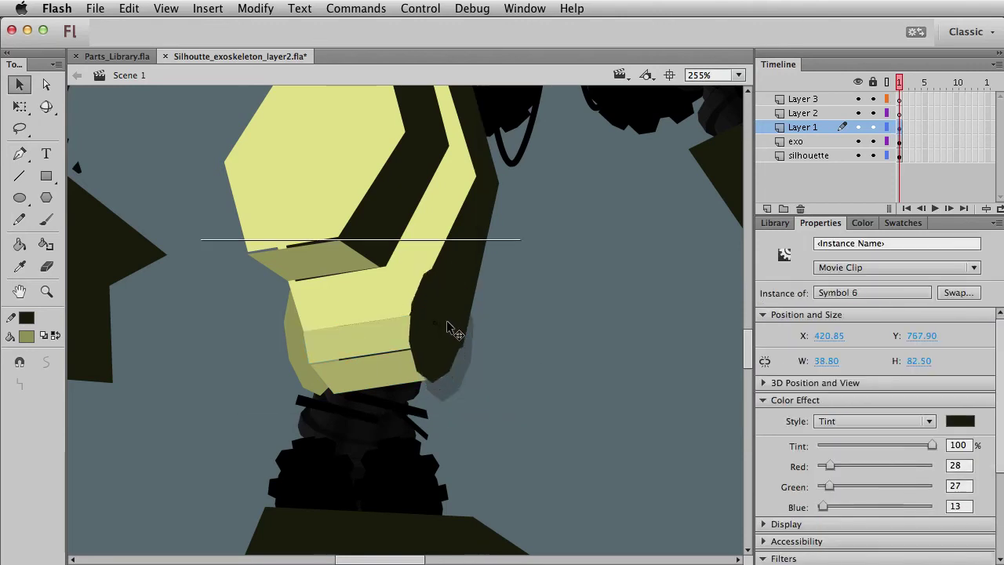
Resize the dark knee oval to about 37 × 82 px and seat it against the ends of the tinted strips.
{"action": "key", "text": "q"}
{"action": "left_click_drag", "start_coordinate": [449, 410], "coordinate": [455, 409]}
{"action": "key", "text": "v"}
{"action": "left_click_drag", "start_coordinate": [428, 314], "coordinate": [429, 319]}
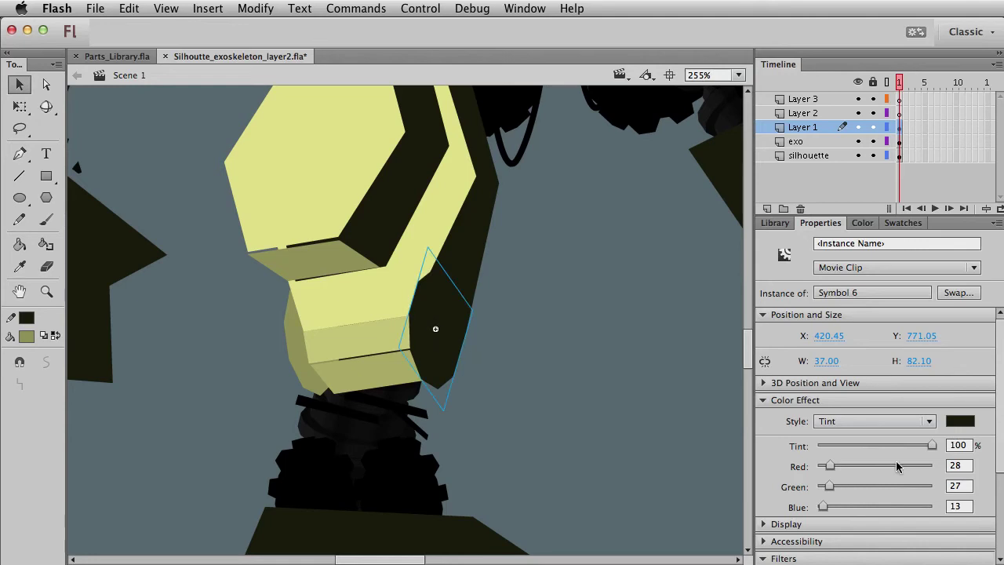
Try a muted olive tint on the knee oval.
{"action": "left_click", "coordinate": [959, 427]}
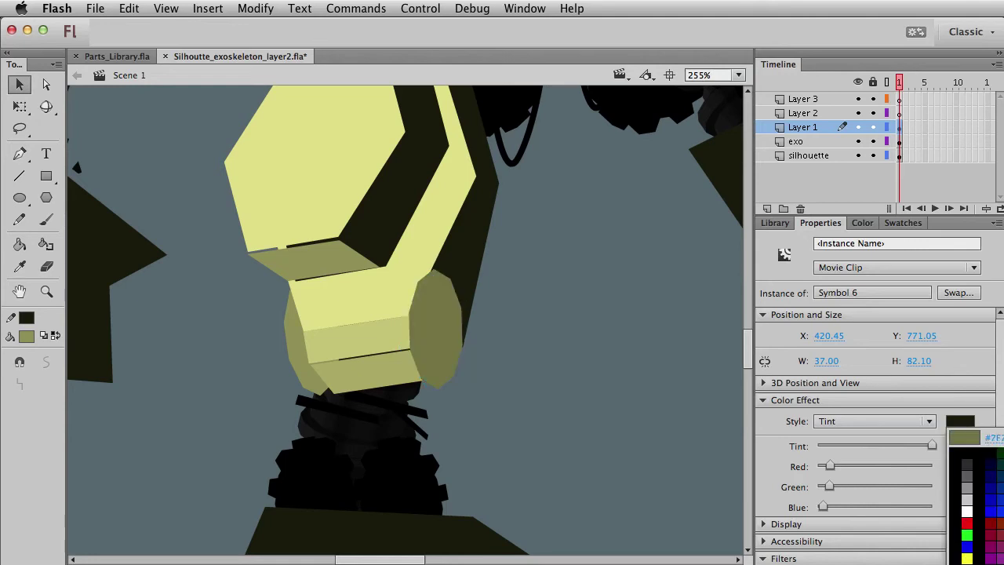
{"action": "left_click", "coordinate": [1003, 464]}
{"action": "left_click", "coordinate": [607, 444]}
Move the olive side plate on the knee's outer edge inward, behind the yellow strips.
{"action": "mouse_move", "coordinate": [292, 341]}
{"action": "left_mouse_down"}
{"action": "mouse_move", "coordinate": [308, 353]}
{"action": "mouse_move", "coordinate": [305, 345]}
{"action": "left_mouse_up"}
{"action": "left_click", "coordinate": [493, 355]}
Tint the knee oval with the dark color sampled from the thigh's silhouette.
{"action": "key", "text": "super+1"}
{"action": "left_click_drag", "start_coordinate": [488, 318], "coordinate": [348, 564]}
{"action": "left_click_drag", "start_coordinate": [383, 404], "coordinate": [374, 321]}
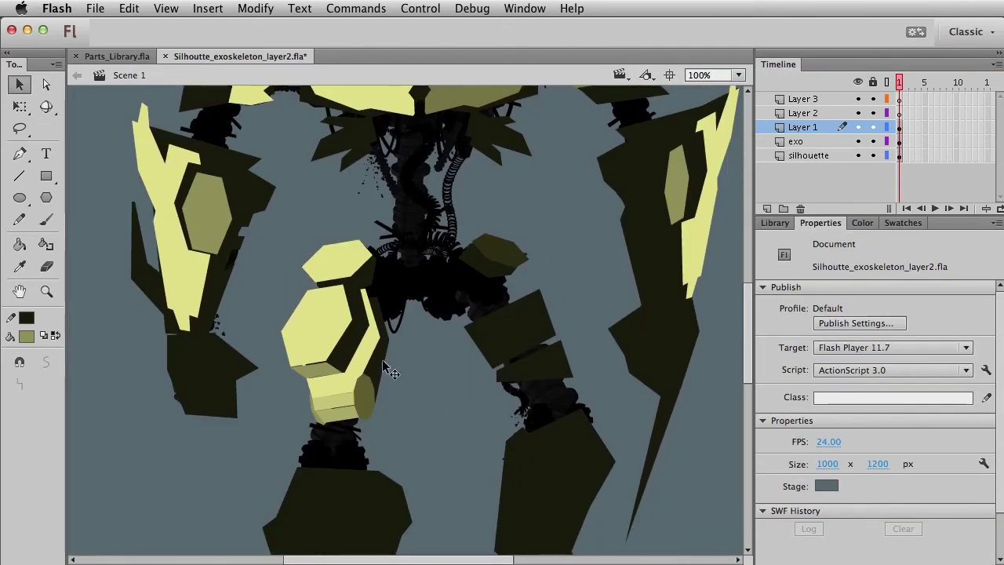
{"action": "left_click", "coordinate": [365, 407]}
{"action": "left_click", "coordinate": [960, 421]}
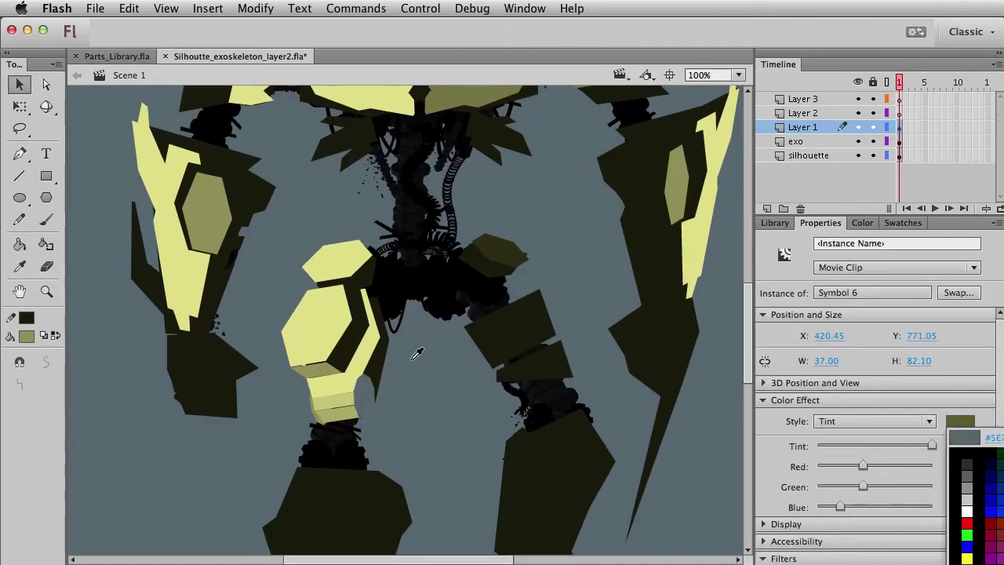
{"action": "left_click", "coordinate": [387, 366]}
{"action": "left_click", "coordinate": [410, 420]}
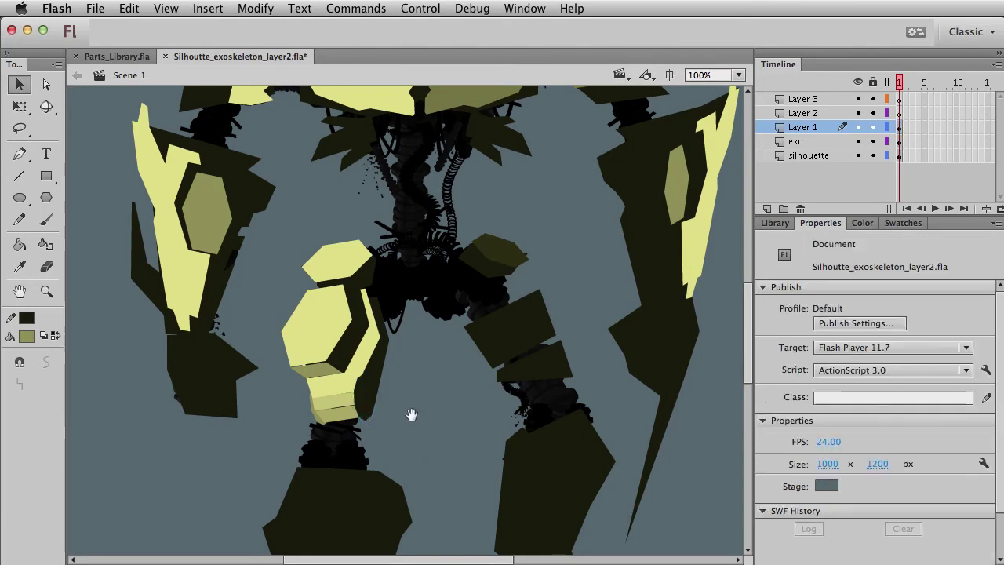
{"action": "left_click_drag", "start_coordinate": [412, 416], "coordinate": [436, 441]}
{"action": "left_click_drag", "start_coordinate": [289, 324], "coordinate": [453, 488]}
{"action": "left_click", "coordinate": [298, 455]}
{"action": "left_click", "coordinate": [345, 453]}
{"action": "key", "text": "Delete"}
{"action": "key", "text": "super+z"}
{"action": "left_click", "coordinate": [342, 463]}
{"action": "left_click", "coordinate": [342, 463]}
{"action": "left_click", "coordinate": [382, 497]}
Rotate all the left thigh and knee plates together slightly clockwise and nudge them a little left and down.
{"action": "left_click_drag", "start_coordinate": [476, 480], "coordinate": [301, 341]}
{"action": "key", "text": "q"}
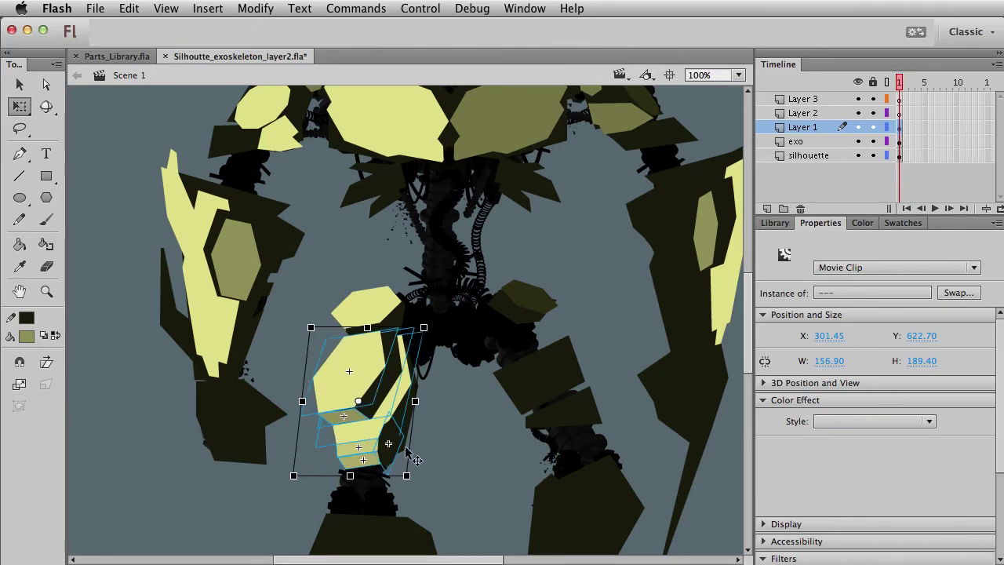
{"action": "left_click_drag", "start_coordinate": [427, 335], "coordinate": [437, 348]}
{"action": "key", "text": "v"}
{"action": "key", "text": "Left"}
{"action": "key", "text": "Left"}
{"action": "key", "text": "Left"}
{"action": "key", "text": "Down"}
{"action": "key", "text": "Down"}
{"action": "key", "text": "Down"}
{"action": "key", "text": "super+shift+a"}
Copy the left thigh and knee plates and flip the pasted copy horizontally.
{"action": "left_click_drag", "start_coordinate": [443, 370], "coordinate": [364, 342]}
{"action": "left_click", "coordinate": [398, 481]}
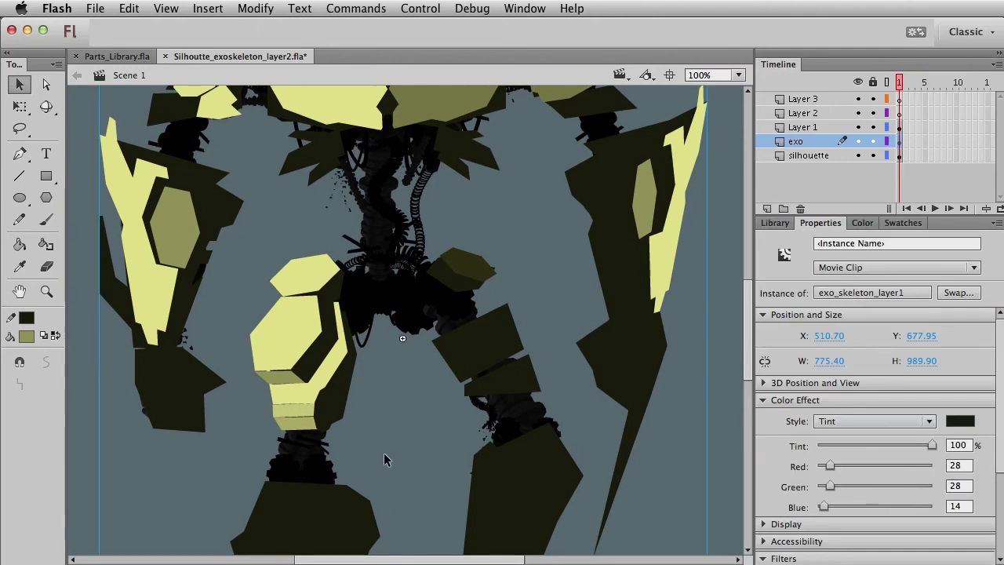
{"action": "left_click_drag", "start_coordinate": [414, 451], "coordinate": [223, 281]}
{"action": "key", "text": "super+c"}
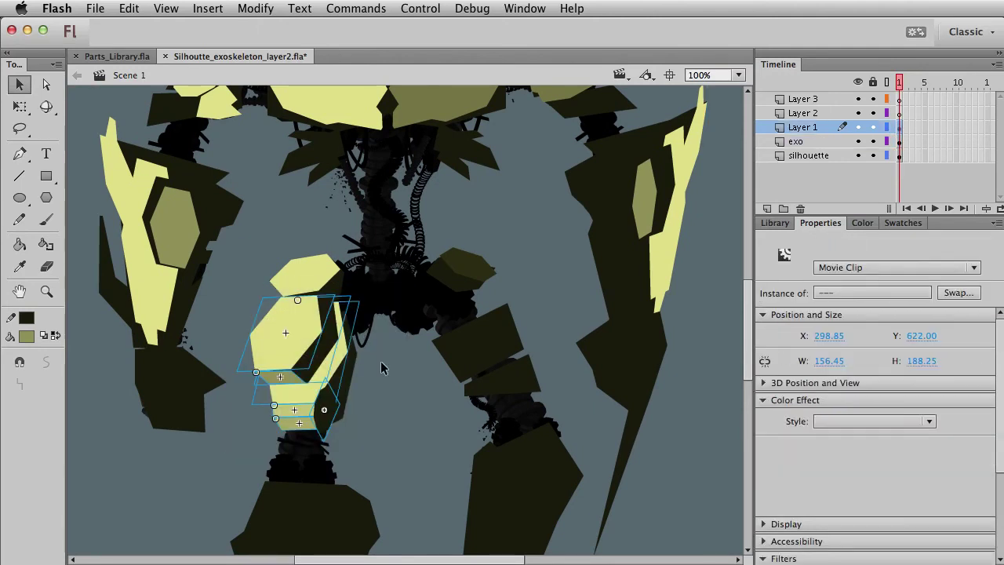
{"action": "key", "text": "super+v"}
{"action": "key", "text": "super+shift+h"}
Narrow the mirrored plates to about 118 px wide and skew their lower end toward the outside of the right leg.
{"action": "key", "text": "q"}
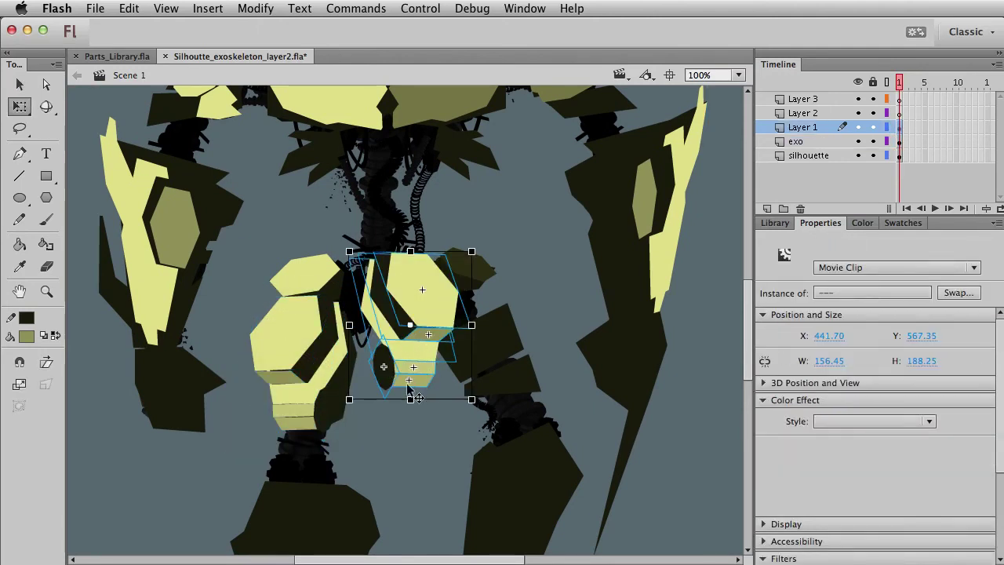
{"action": "left_click_drag", "start_coordinate": [350, 325], "coordinate": [363, 325]}
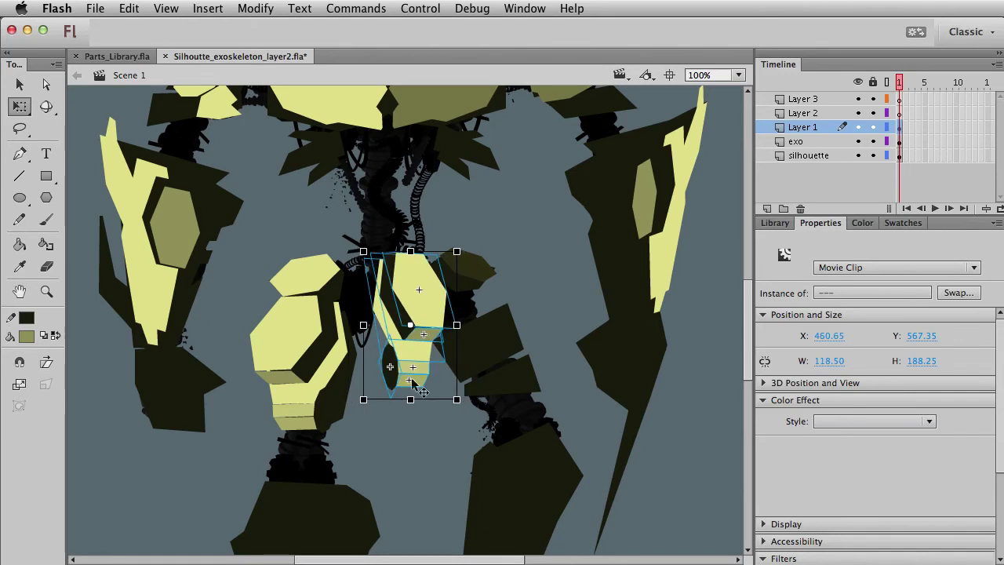
{"action": "left_click", "coordinate": [423, 401]}
{"action": "left_click", "coordinate": [413, 381]}
{"action": "left_click_drag", "start_coordinate": [424, 398], "coordinate": [439, 397]}
Place the mirrored plates over the right thigh and knee, fine-tuning their transform to fit the silhouette.
{"action": "key", "text": "v"}
{"action": "left_click_drag", "start_coordinate": [396, 280], "coordinate": [492, 310]}
{"action": "key", "text": "q"}
{"action": "left_click_drag", "start_coordinate": [566, 438], "coordinate": [572, 431]}
{"action": "left_click_drag", "start_coordinate": [510, 430], "coordinate": [512, 429]}
{"action": "key", "text": "v"}
{"action": "left_click_drag", "start_coordinate": [516, 371], "coordinate": [522, 362]}
{"action": "left_click", "coordinate": [414, 476]}
Tint the right thigh's large plate, long side plate and upper knee strip shadowed olive with RGB 102, 102, 51.
{"action": "scroll", "coordinate": [416, 476], "scroll_direction": "down", "scroll_amount": 5}
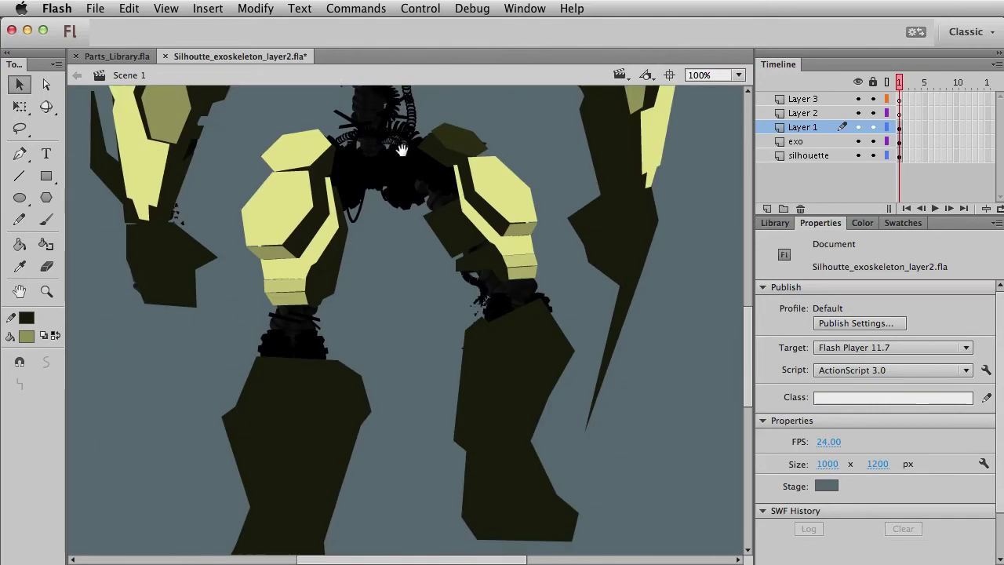
{"action": "scroll", "coordinate": [389, 236], "scroll_direction": "up", "scroll_amount": 3}
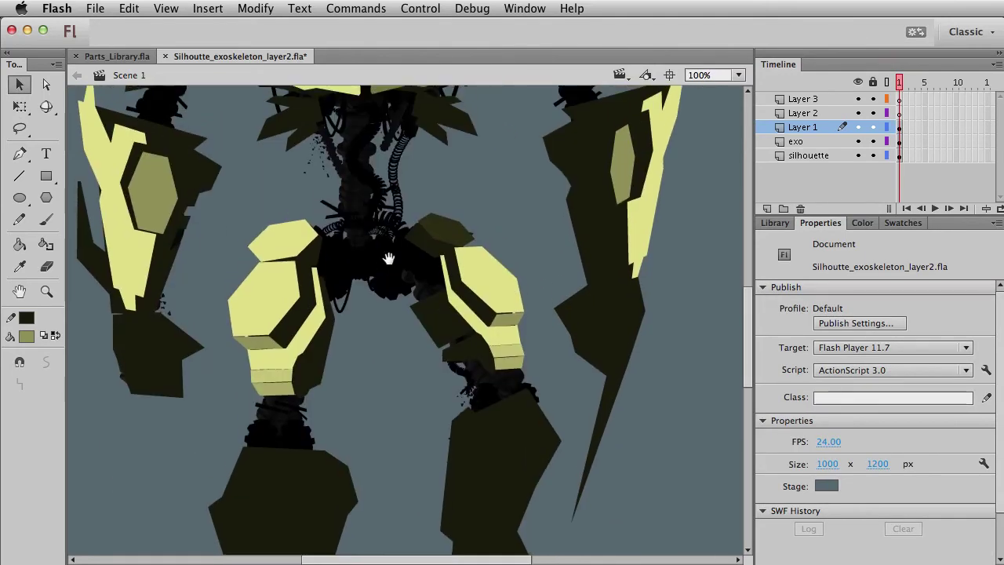
{"action": "scroll", "coordinate": [515, 359], "scroll_direction": "up", "scroll_amount": 1}
{"action": "left_click", "coordinate": [505, 333]}
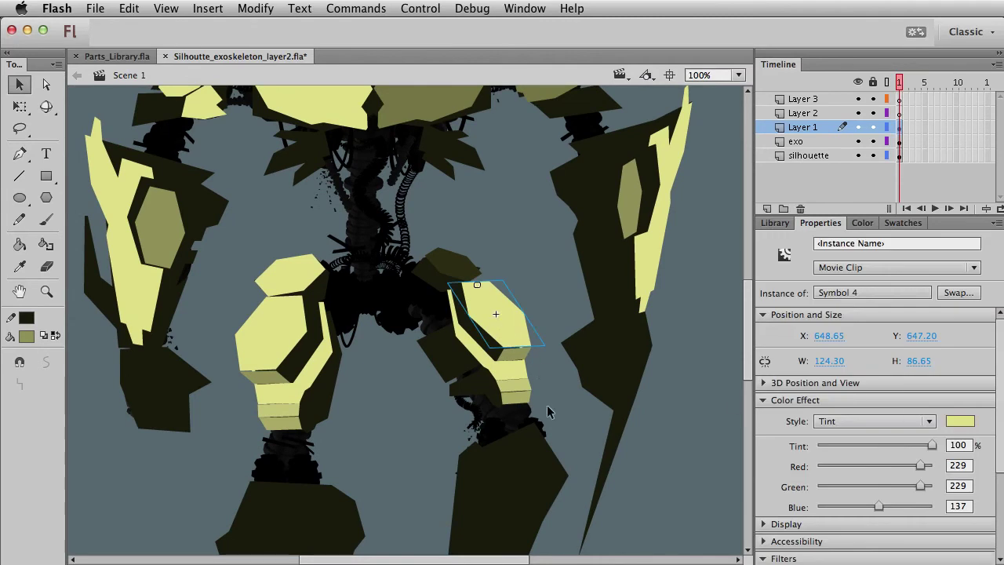
{"action": "left_click", "coordinate": [521, 380], "text": "shift"}
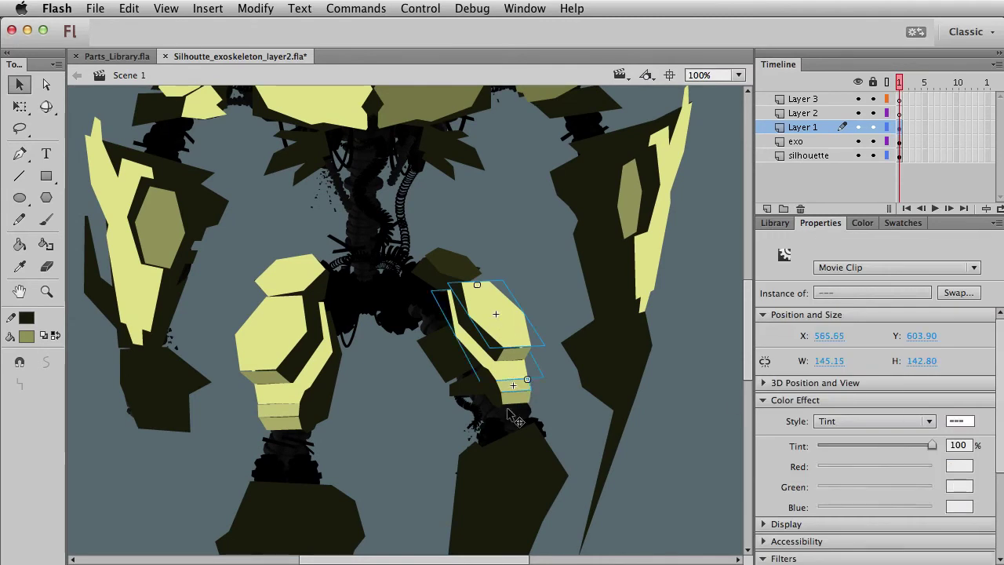
{"action": "left_click", "coordinate": [965, 424]}
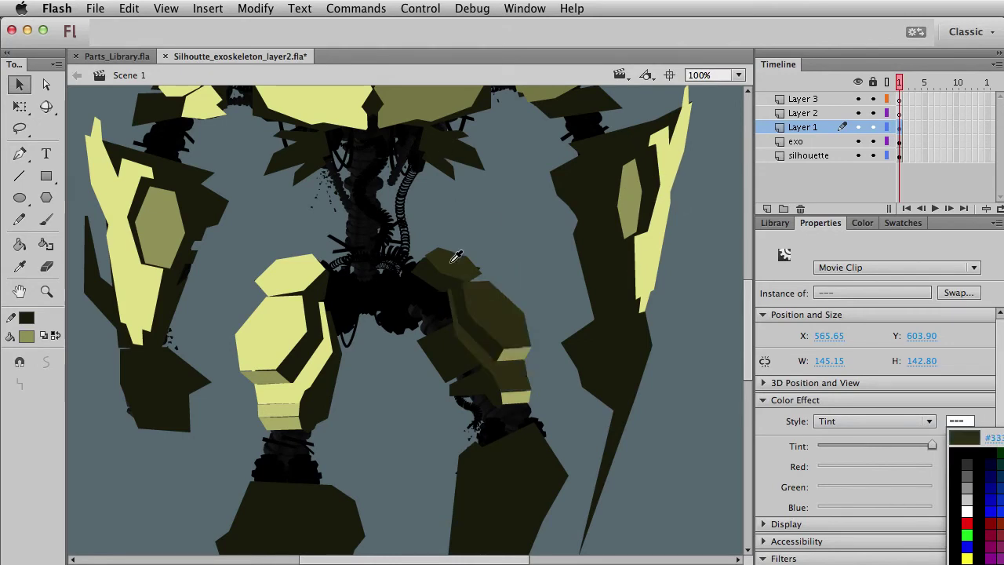
{"action": "left_click", "coordinate": [460, 253]}
{"action": "left_click", "coordinate": [962, 424]}
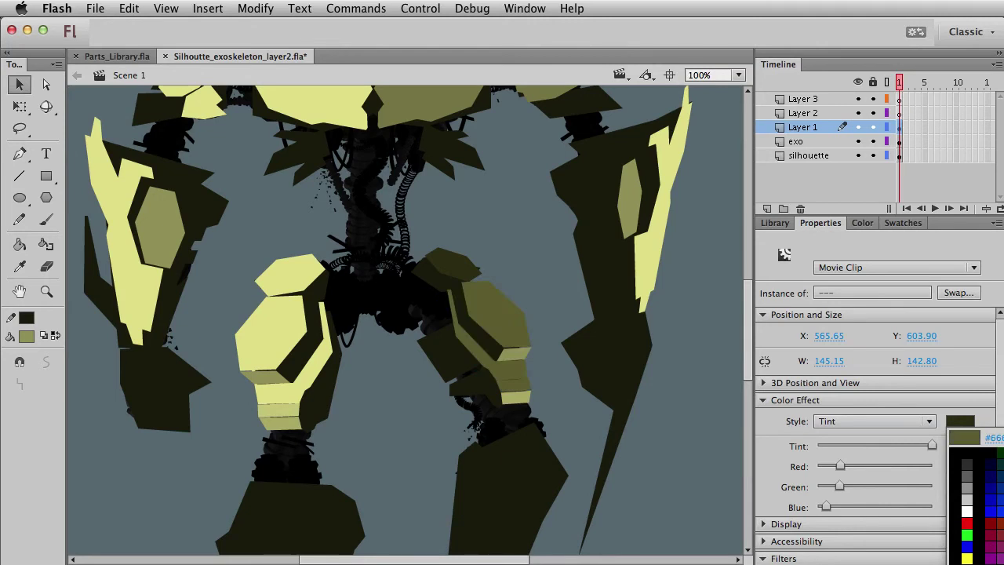
{"action": "left_click", "coordinate": [1002, 472]}
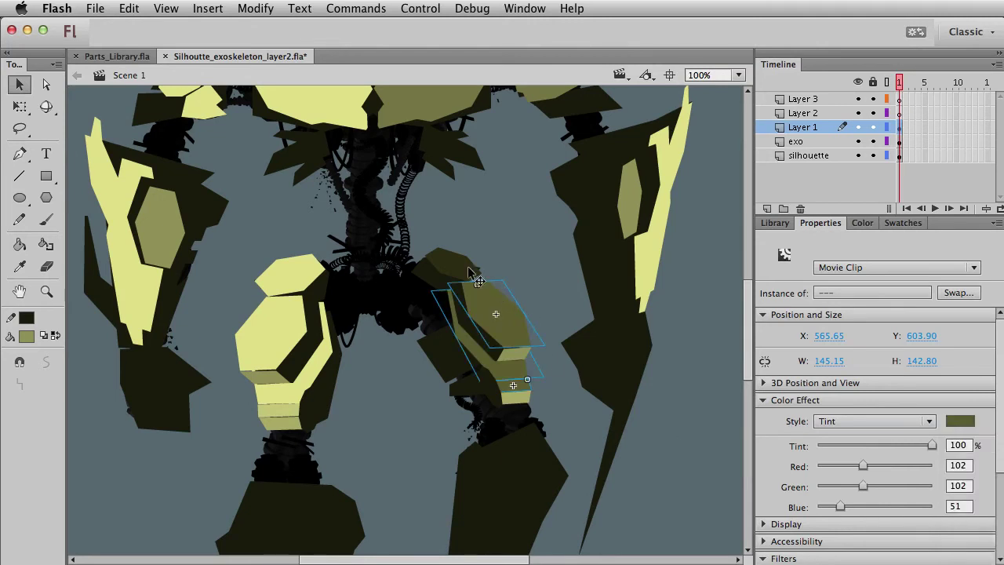
{"action": "left_click", "coordinate": [468, 268]}
Tint the right thigh's underside facet and the lowest knee strip dark olive with RGB 51, 50, 20.
{"action": "left_click_drag", "start_coordinate": [540, 373], "coordinate": [578, 416]}
{"action": "left_click", "coordinate": [560, 397]}
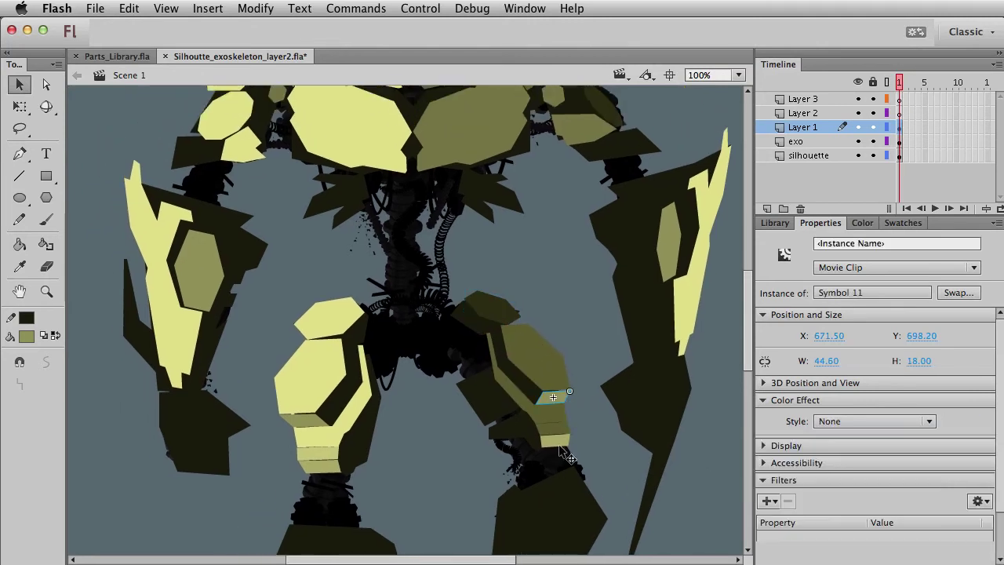
{"action": "left_click", "coordinate": [560, 445], "text": "shift"}
{"action": "left_click", "coordinate": [858, 424]}
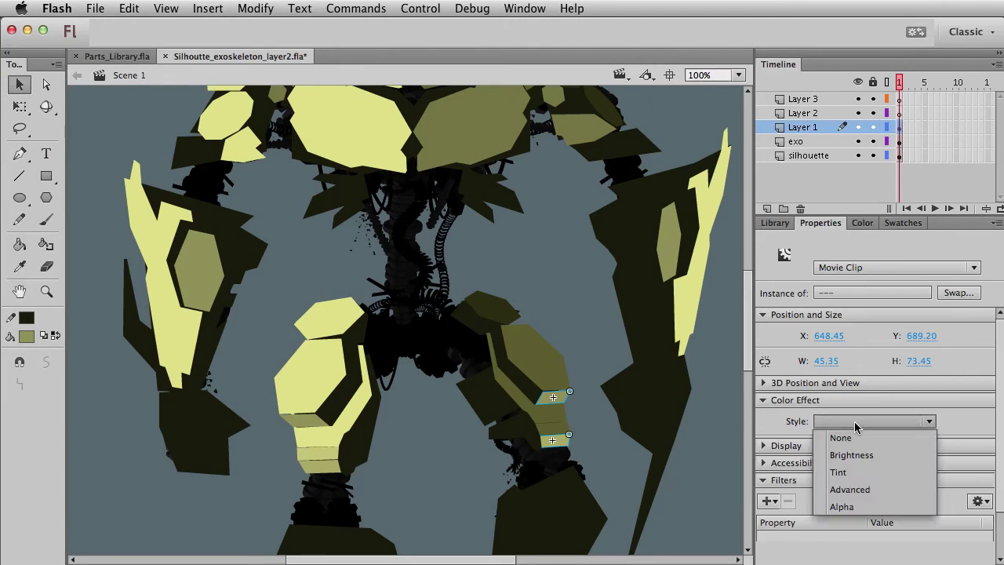
{"action": "left_click", "coordinate": [865, 471]}
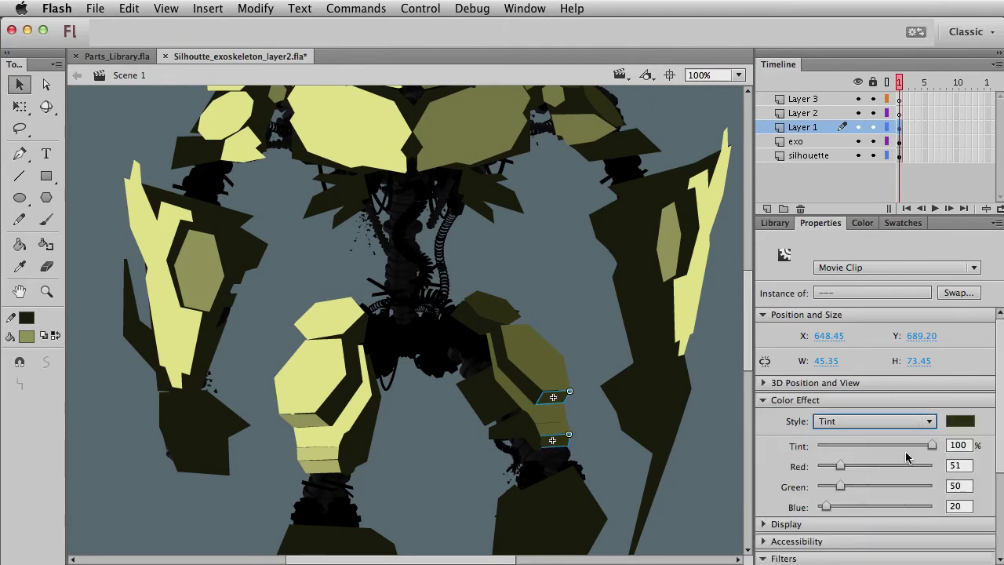
{"action": "left_click", "coordinate": [706, 457]}
{"action": "key", "text": "super+z"}
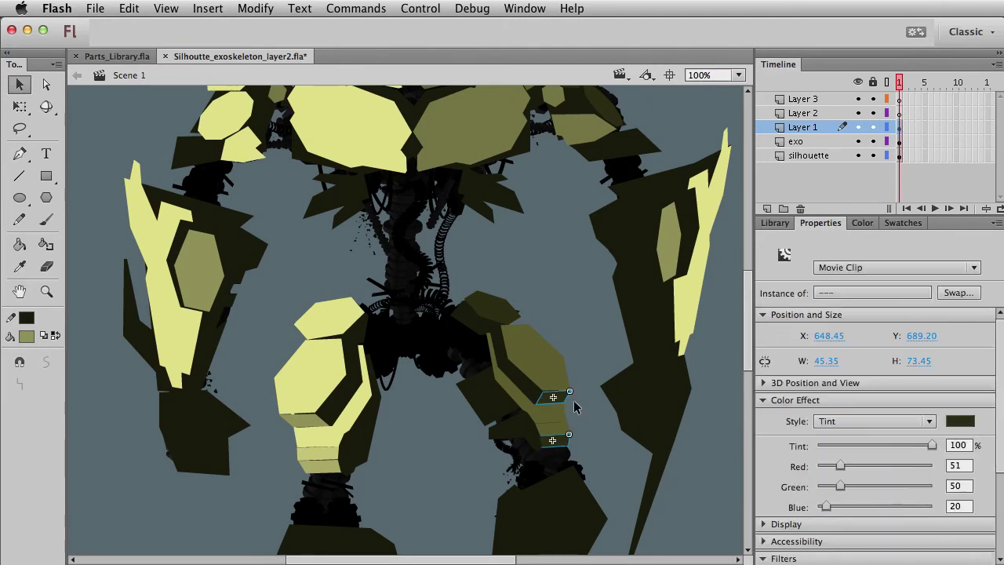
{"action": "left_click", "coordinate": [614, 449]}
Copy the large yellow hexagonal plate of the left thigh and place the copy over the upper left shin.
{"action": "key", "text": "space"}
{"action": "left_click_drag", "start_coordinate": [601, 503], "coordinate": [617, 520]}
{"action": "left_click_drag", "start_coordinate": [562, 250], "coordinate": [492, 222]}
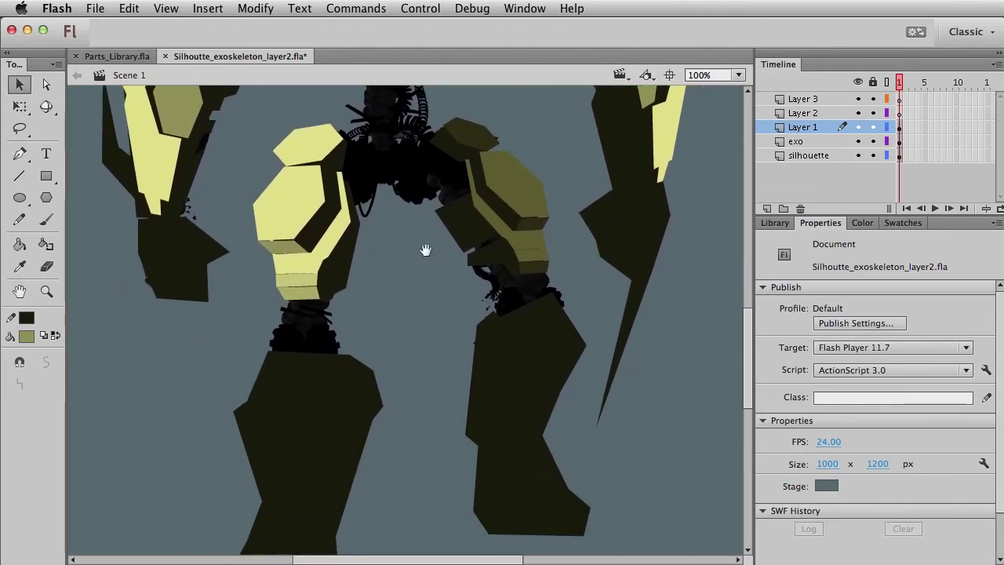
{"action": "scroll", "coordinate": [351, 203], "scroll_direction": "down", "scroll_amount": 3}
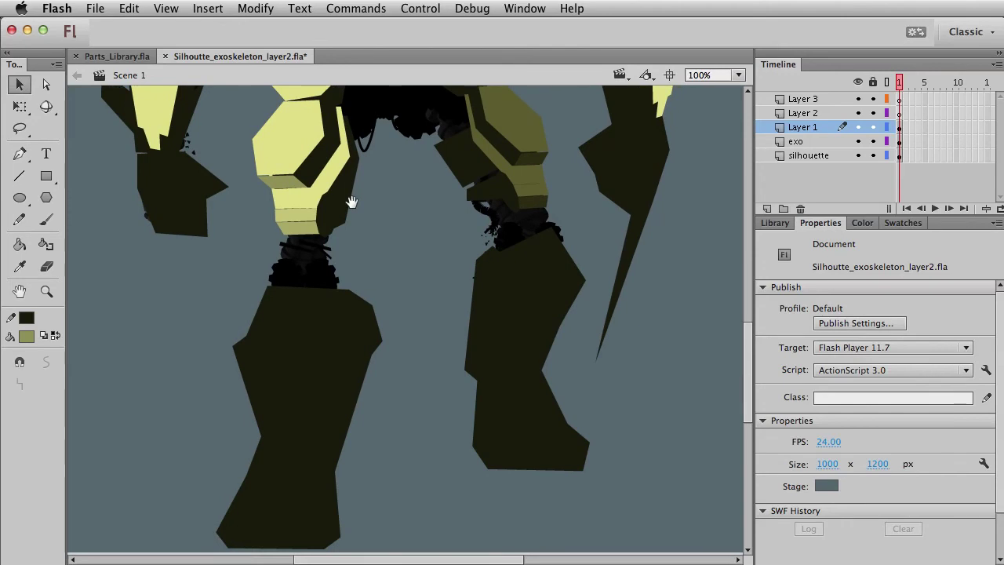
{"action": "left_click_drag", "start_coordinate": [351, 202], "coordinate": [363, 235]}
{"action": "left_click", "coordinate": [314, 172]}
{"action": "key", "text": "super+c"}
{"action": "key", "text": "super+v"}
{"action": "left_click_drag", "start_coordinate": [415, 347], "coordinate": [354, 365]}
Rotate and reshape the shin plate into an upright hexagon about 131 × 138 px, fitted to the top of the shin.
{"action": "key", "text": "q"}
{"action": "left_click_drag", "start_coordinate": [307, 404], "coordinate": [332, 426]}
{"action": "left_click_drag", "start_coordinate": [315, 327], "coordinate": [317, 327]}
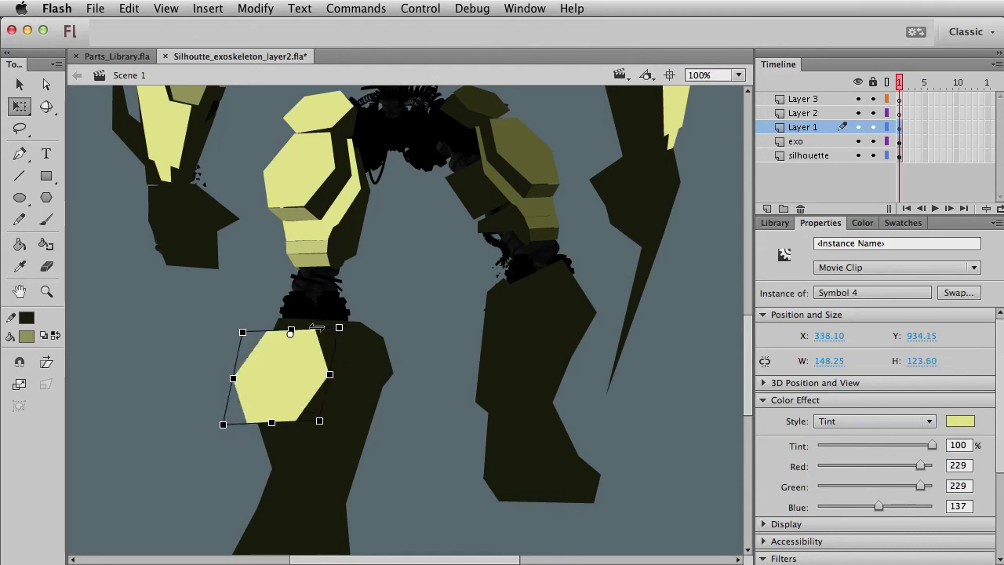
{"action": "key", "text": "v"}
{"action": "left_click_drag", "start_coordinate": [295, 379], "coordinate": [303, 376]}
{"action": "key", "text": "q"}
{"action": "left_click_drag", "start_coordinate": [296, 415], "coordinate": [319, 422]}
{"action": "key", "text": "v"}
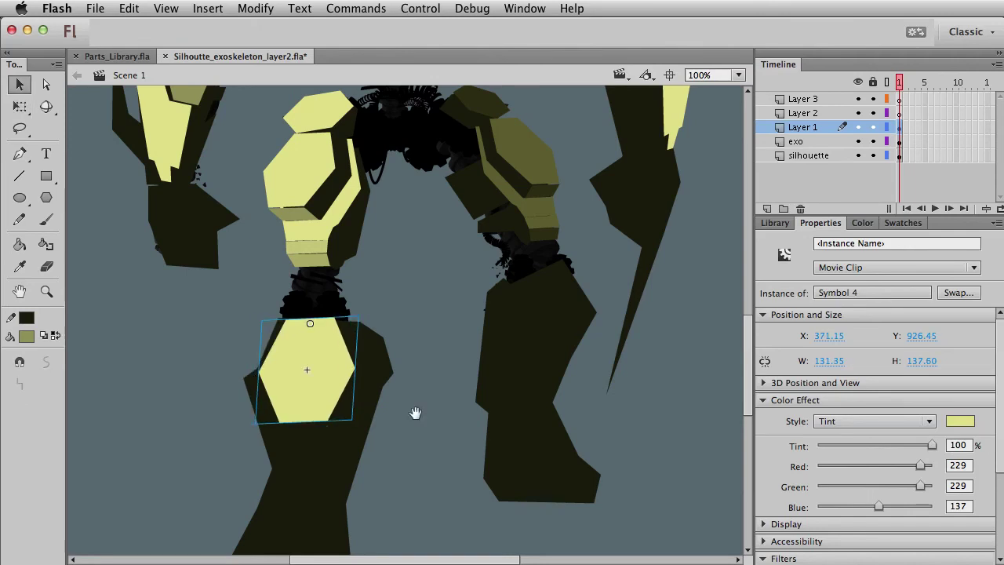
Copy the shin hexagon directly below itself and make the copy an independent symbol.
{"action": "scroll", "coordinate": [358, 417], "scroll_direction": "down", "scroll_amount": 5}
{"action": "left_click_drag", "start_coordinate": [322, 297], "coordinate": [321, 399]}
{"action": "key", "text": "q"}
{"action": "key", "text": "super+d"}
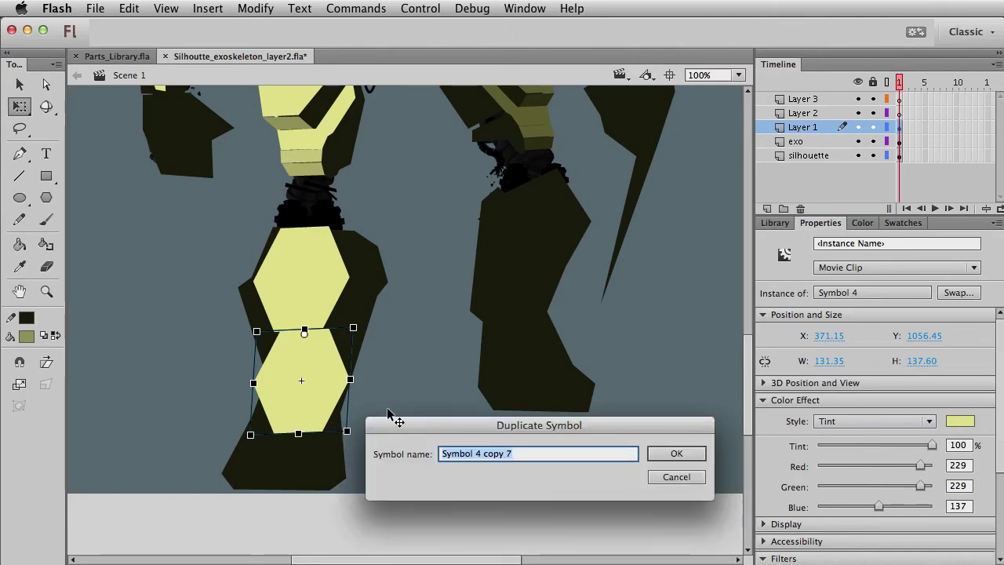
{"action": "left_click", "coordinate": [677, 454]}
Distort the lower shin hexagon's shape inside its symbol, pulling the bottom corners up and inward to taper it.
{"action": "double_click", "coordinate": [308, 414]}
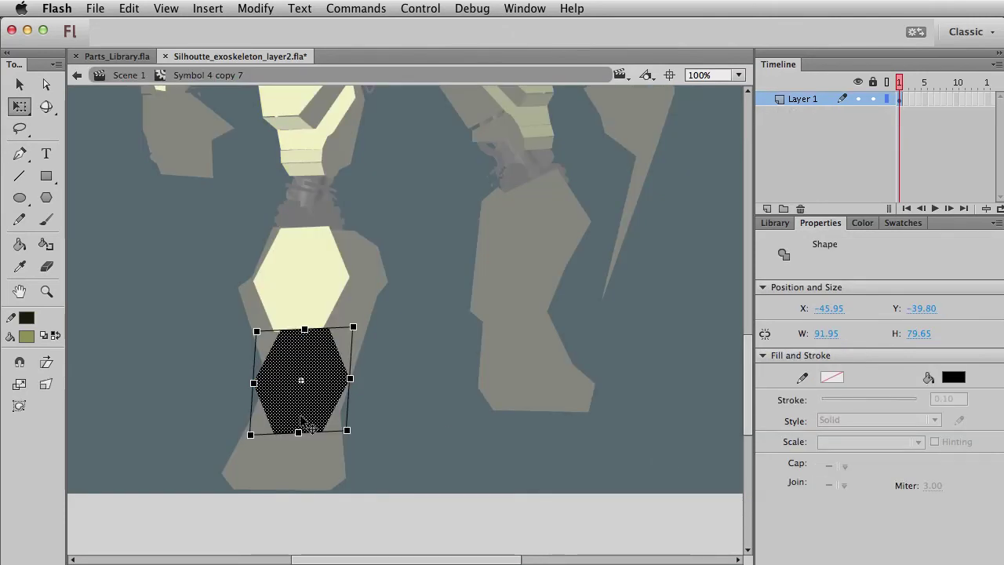
{"action": "left_click", "coordinate": [46, 384]}
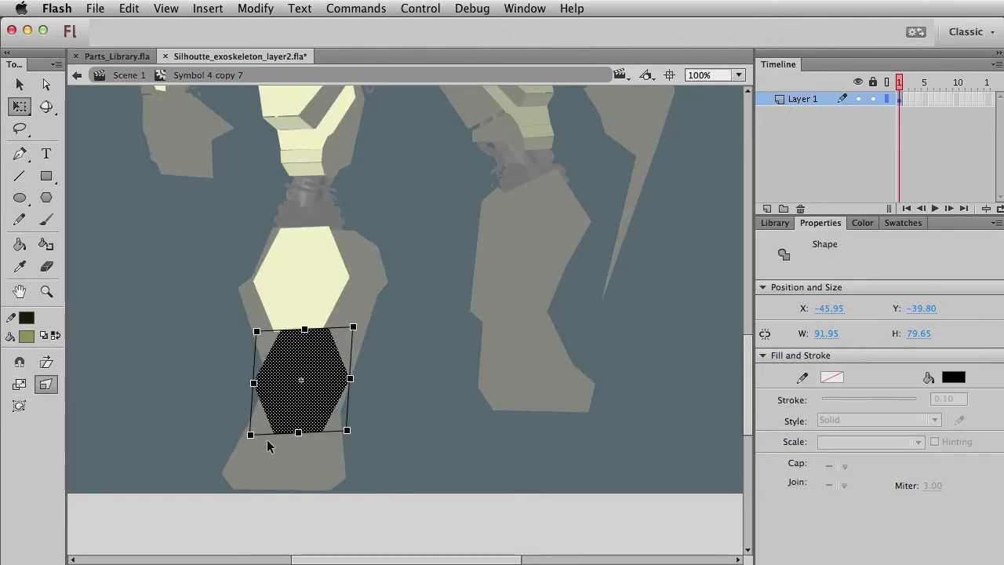
{"action": "left_click_drag", "start_coordinate": [251, 436], "coordinate": [265, 416]}
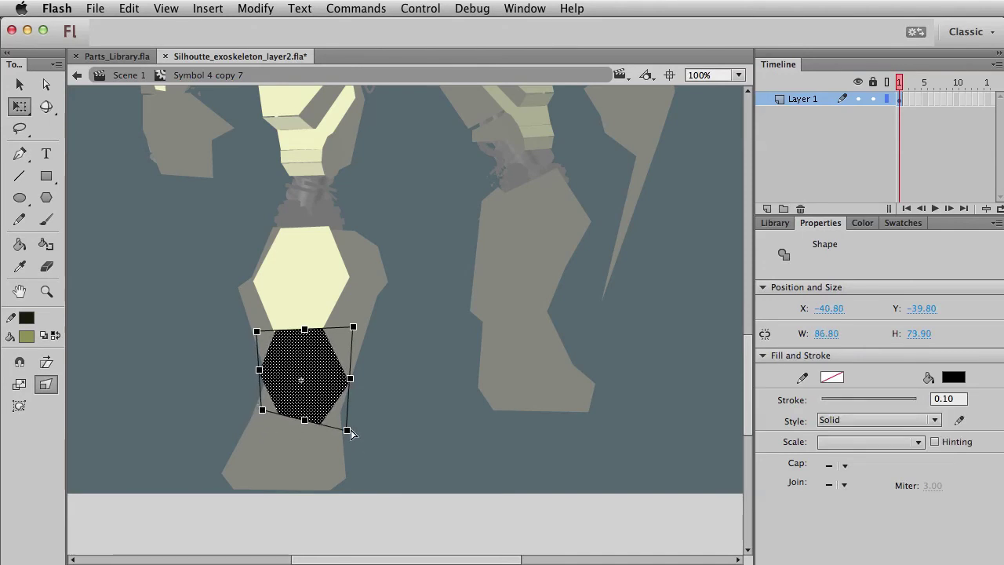
{"action": "left_click_drag", "start_coordinate": [351, 432], "coordinate": [343, 418]}
{"action": "left_click_drag", "start_coordinate": [265, 413], "coordinate": [273, 412]}
{"action": "key", "text": "v"}
{"action": "double_click", "coordinate": [403, 418]}
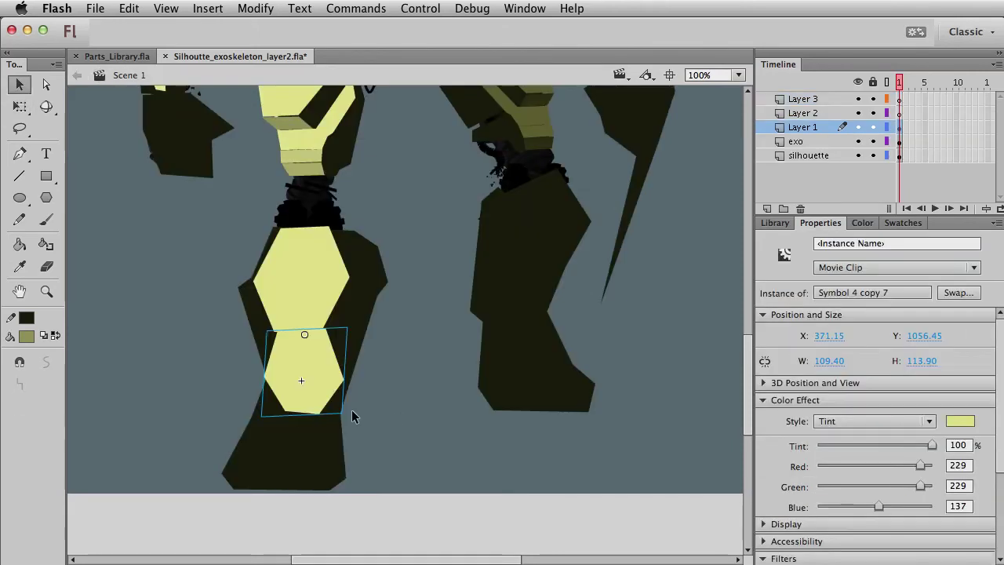
Nudge the two shin hexagons slightly apart to leave a thin dark seam between them.
{"action": "left_click", "coordinate": [349, 407]}
{"action": "left_click", "coordinate": [322, 306]}
{"action": "key", "text": "Up"}
{"action": "key", "text": "Right"}
{"action": "left_click", "coordinate": [420, 478]}
Tint the lower shin hexagon a shaded yellow with RGB 204, 204, 122, sampled from the knee strip.
{"action": "left_click", "coordinate": [303, 352]}
{"action": "left_click", "coordinate": [957, 422]}
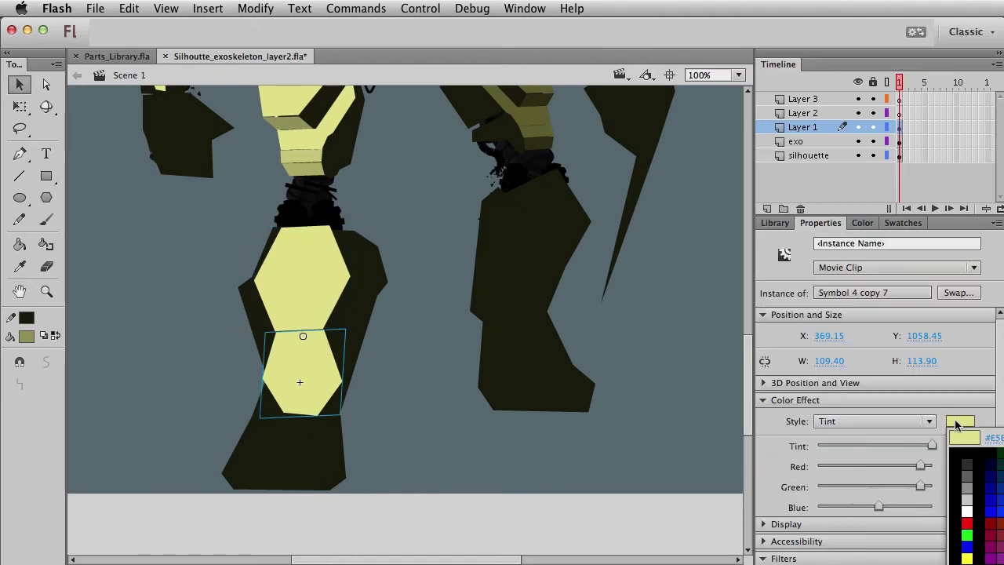
{"action": "left_click", "coordinate": [302, 156]}
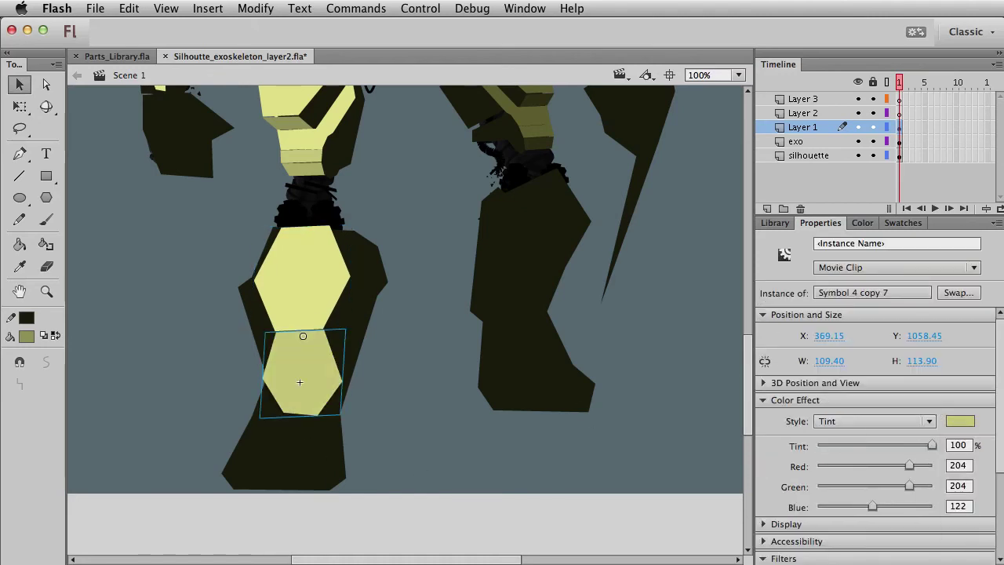
{"action": "left_click", "coordinate": [453, 425]}
Copy the lower shin hexagon directly below itself onto the left foot and make the copy an independent symbol.
{"action": "scroll", "coordinate": [312, 369], "scroll_direction": "down", "scroll_amount": 2}
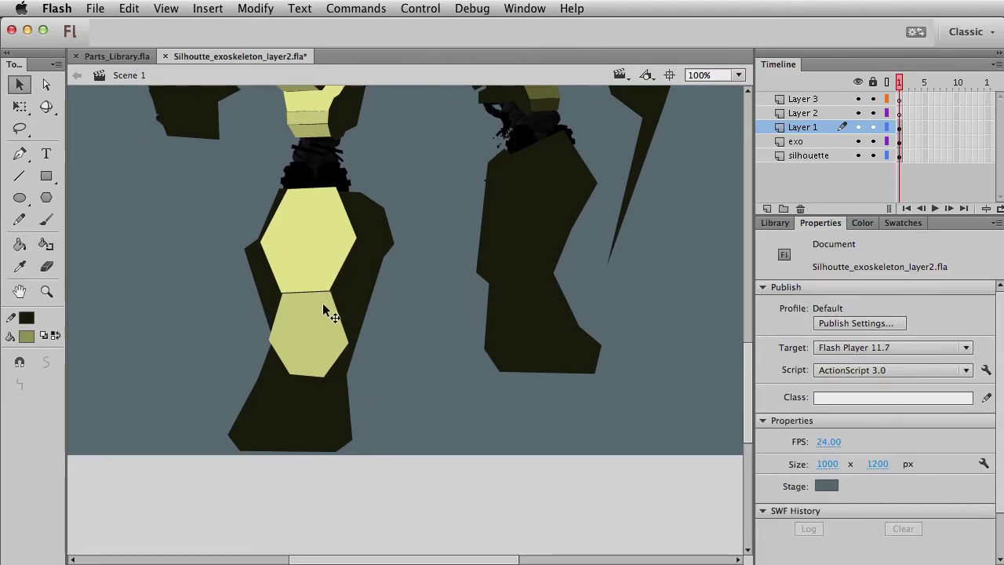
{"action": "left_click", "coordinate": [329, 323]}
{"action": "left_click_drag", "start_coordinate": [328, 324], "coordinate": [355, 377]}
{"action": "left_click", "coordinate": [676, 454]}
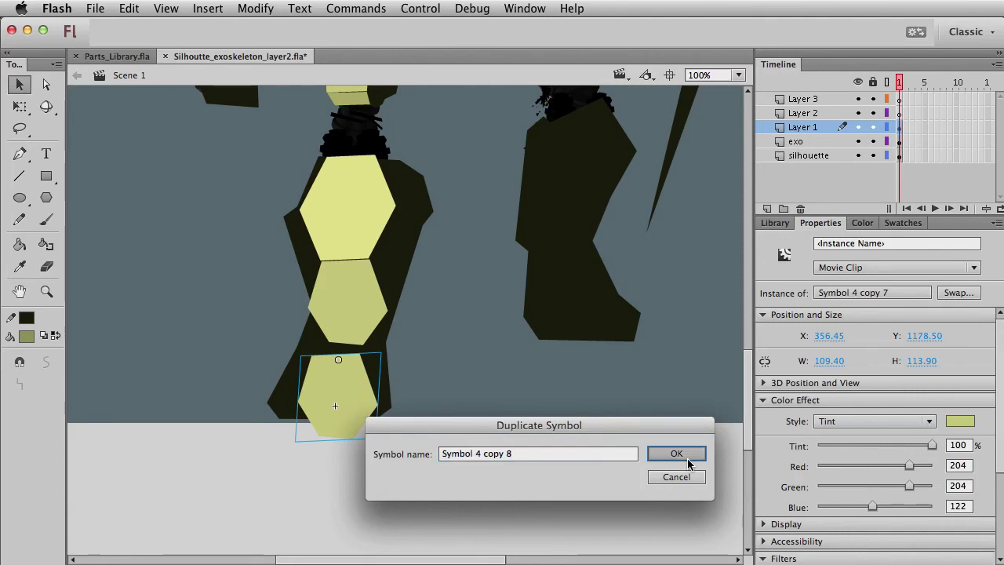
Reshape the foot hexagon inside its symbol, spreading its side corners to the foot's edges and cutting off the lower part.
{"action": "double_click", "coordinate": [352, 416]}
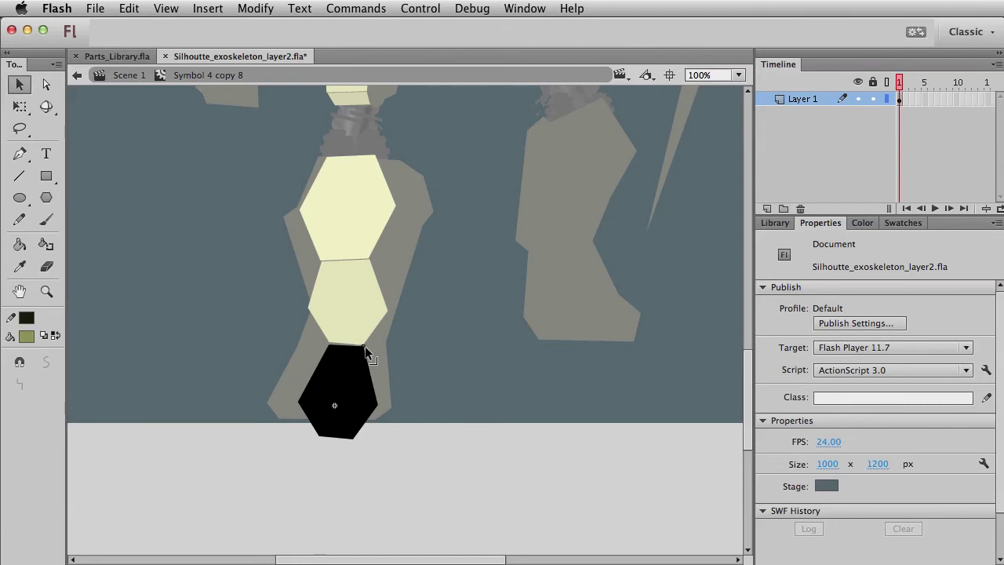
{"action": "left_click_drag", "start_coordinate": [304, 398], "coordinate": [272, 388]}
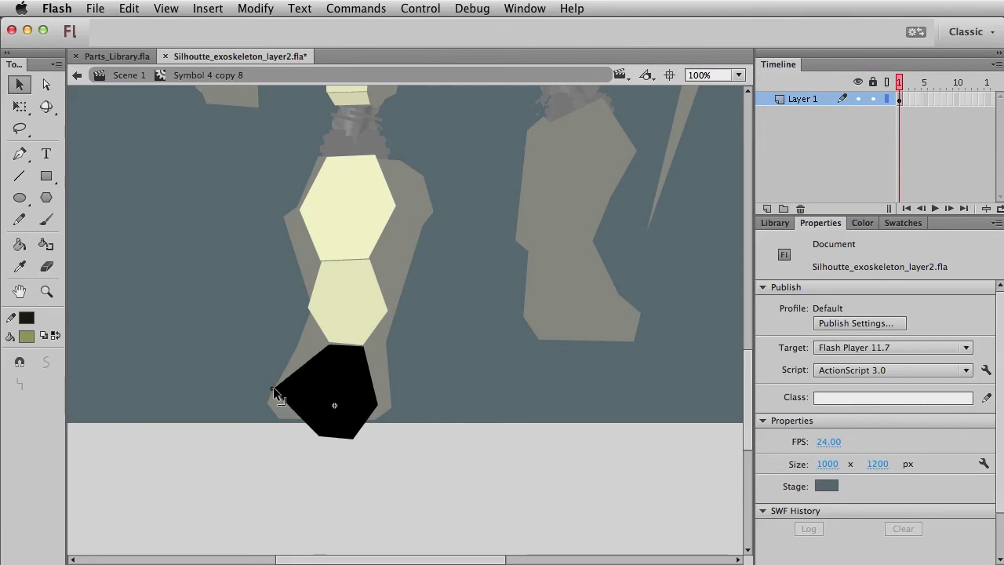
{"action": "left_click_drag", "start_coordinate": [369, 406], "coordinate": [394, 385]}
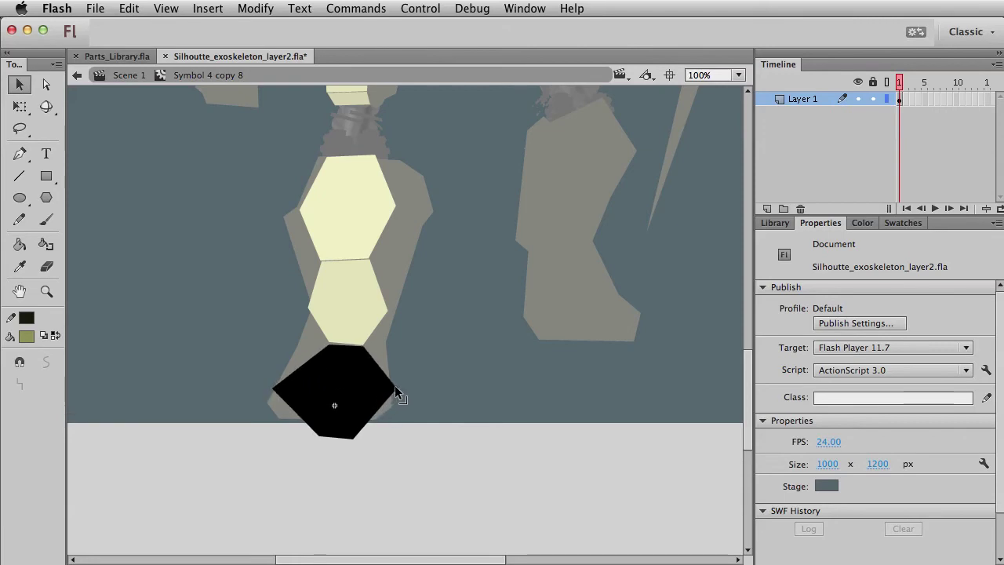
{"action": "left_click_drag", "start_coordinate": [248, 460], "coordinate": [382, 507]}
{"action": "key", "text": "Delete"}
{"action": "double_click", "coordinate": [435, 459]}
{"action": "left_click", "coordinate": [434, 460]}
Tint the left foot plate the same bright yellow as the upper shin hexagon.
{"action": "left_click", "coordinate": [304, 452]}
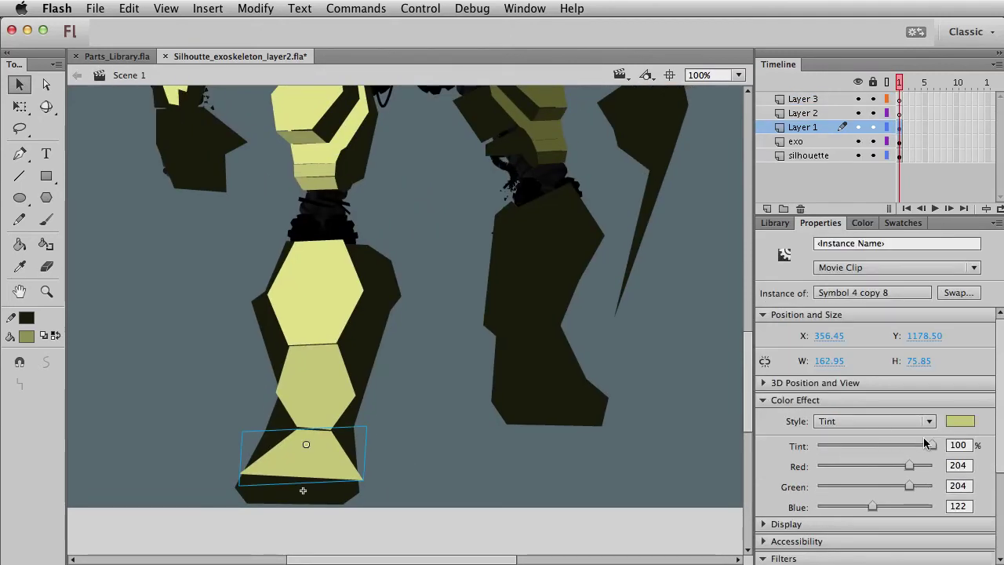
{"action": "left_click", "coordinate": [961, 422]}
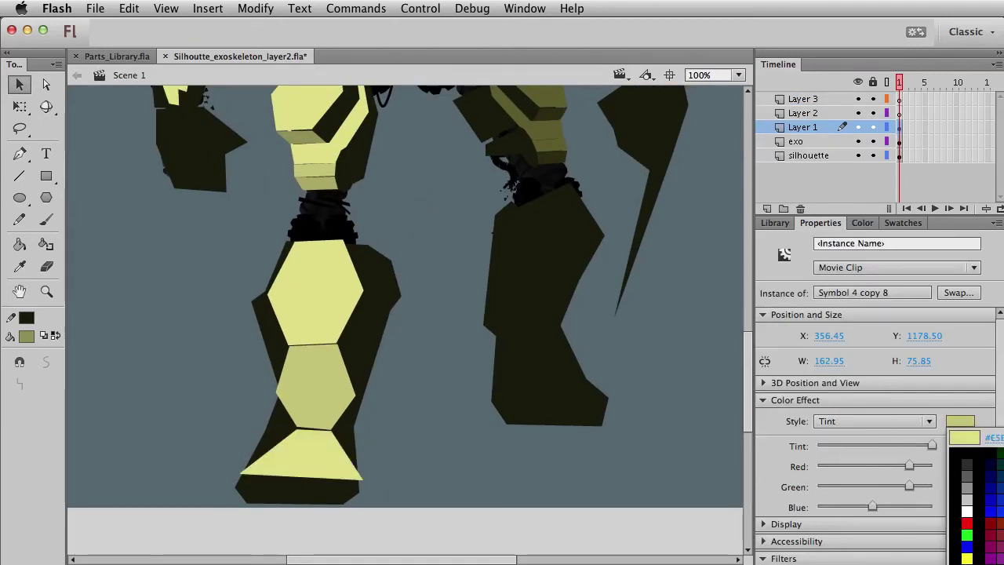
{"action": "left_click", "coordinate": [965, 558]}
{"action": "left_click", "coordinate": [642, 483]}
{"action": "double_click", "coordinate": [321, 482]}
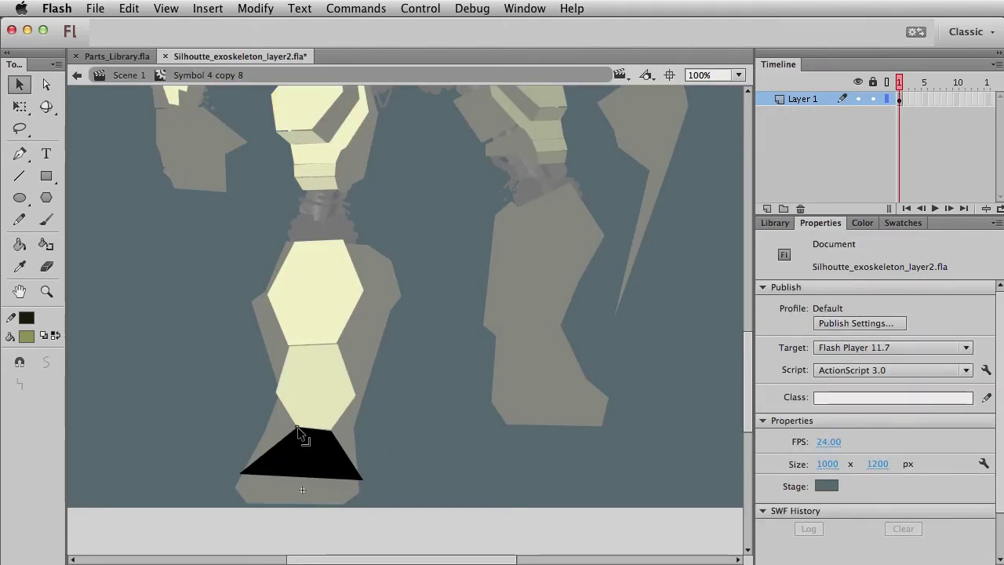
{"action": "double_click", "coordinate": [454, 458]}
{"action": "left_click", "coordinate": [454, 455]}
Draw an olive rectangle below the foot plate and pull its upper corners out to meet the plate's lower corners.
{"action": "left_click_drag", "start_coordinate": [385, 370], "coordinate": [401, 271]}
{"action": "left_click_drag", "start_coordinate": [440, 190], "coordinate": [404, 341]}
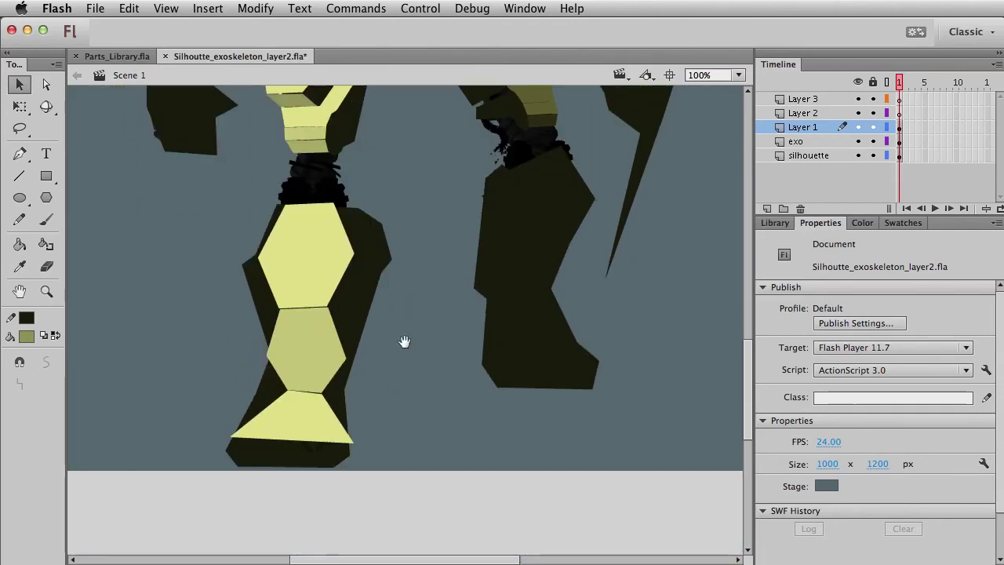
{"action": "left_click", "coordinate": [46, 175]}
{"action": "left_click_drag", "start_coordinate": [246, 446], "coordinate": [349, 473]}
{"action": "key", "text": "v"}
{"action": "left_click", "coordinate": [350, 472]}
{"action": "left_click", "coordinate": [348, 476]}
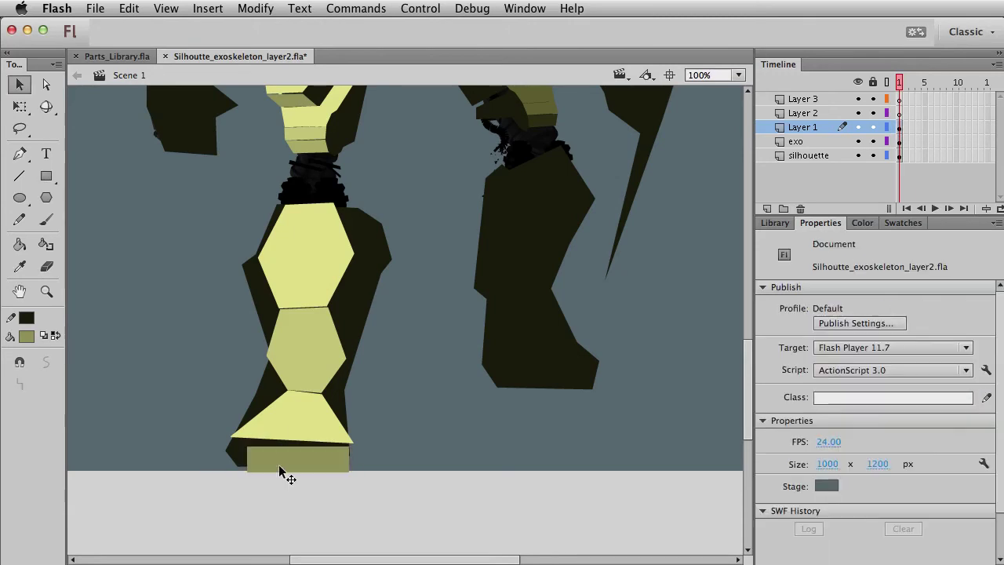
{"action": "left_click_drag", "start_coordinate": [233, 448], "coordinate": [231, 439]}
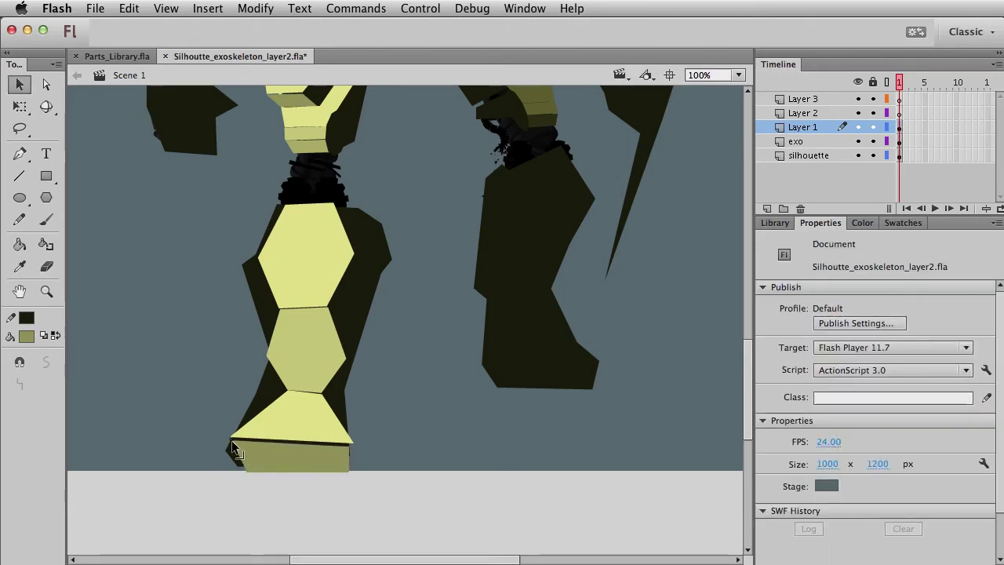
{"action": "left_click_drag", "start_coordinate": [351, 446], "coordinate": [353, 443]}
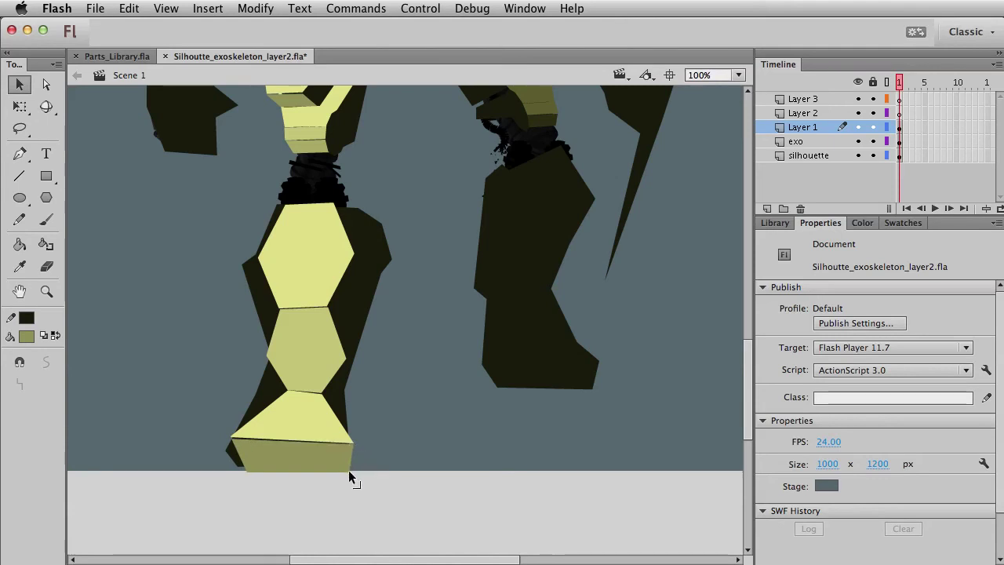
Bend the olive toe strip's upper edge downward with two inner corners and angle its lower edge to match.
{"action": "mouse_move", "coordinate": [284, 441]}
{"action": "left_mouse_down"}
{"action": "mouse_move", "coordinate": [265, 452]}
{"action": "mouse_move", "coordinate": [289, 447]}
{"action": "left_mouse_up"}
{"action": "key", "text": "super+z"}
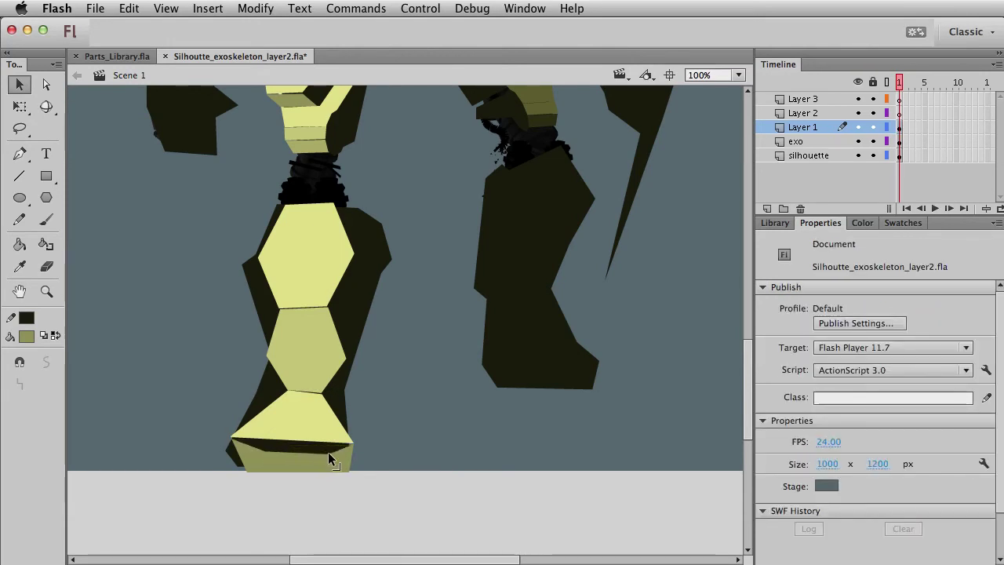
{"action": "left_click_drag", "start_coordinate": [246, 472], "coordinate": [349, 466]}
{"action": "left_click", "coordinate": [265, 475]}
{"action": "key", "text": "super+shift+a"}
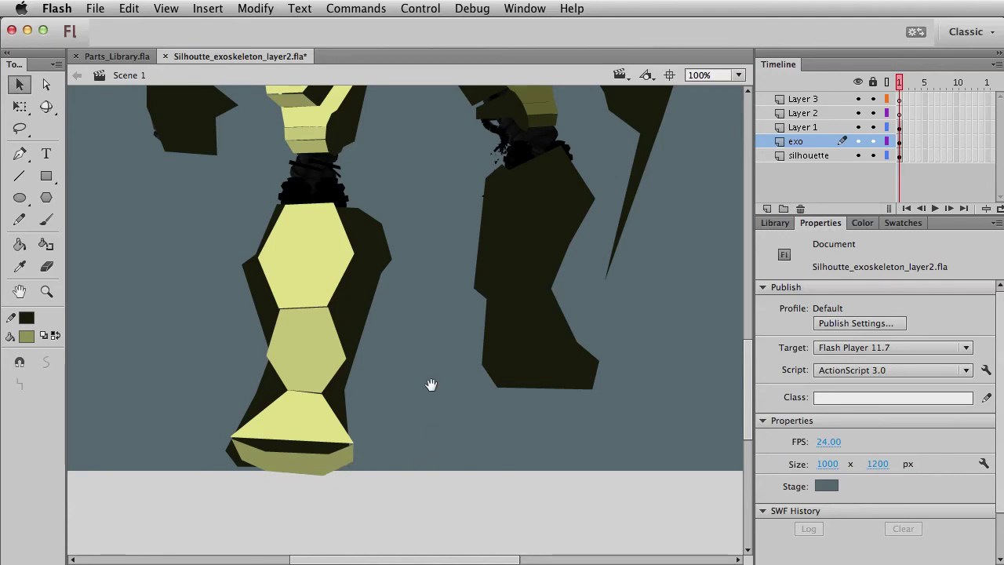
Extend the foot plate's lower edge inside its symbol so it follows the toe strip's bent upper edge.
{"action": "scroll", "coordinate": [432, 429], "scroll_direction": "up", "scroll_amount": 2}
{"action": "scroll", "coordinate": [466, 441], "scroll_direction": "down", "scroll_amount": 2}
{"action": "double_click", "coordinate": [325, 429]}
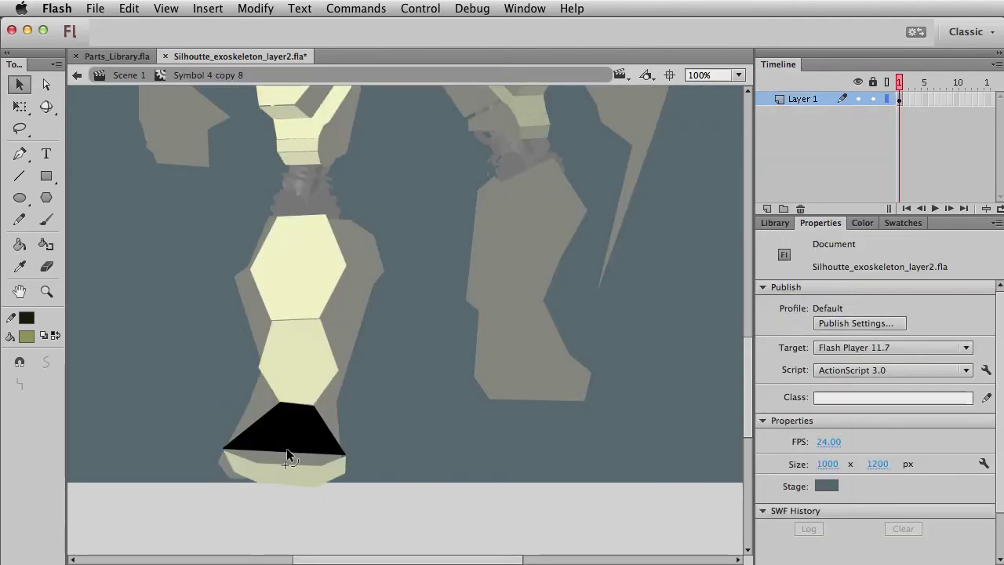
{"action": "left_click_drag", "start_coordinate": [263, 451], "coordinate": [259, 462]}
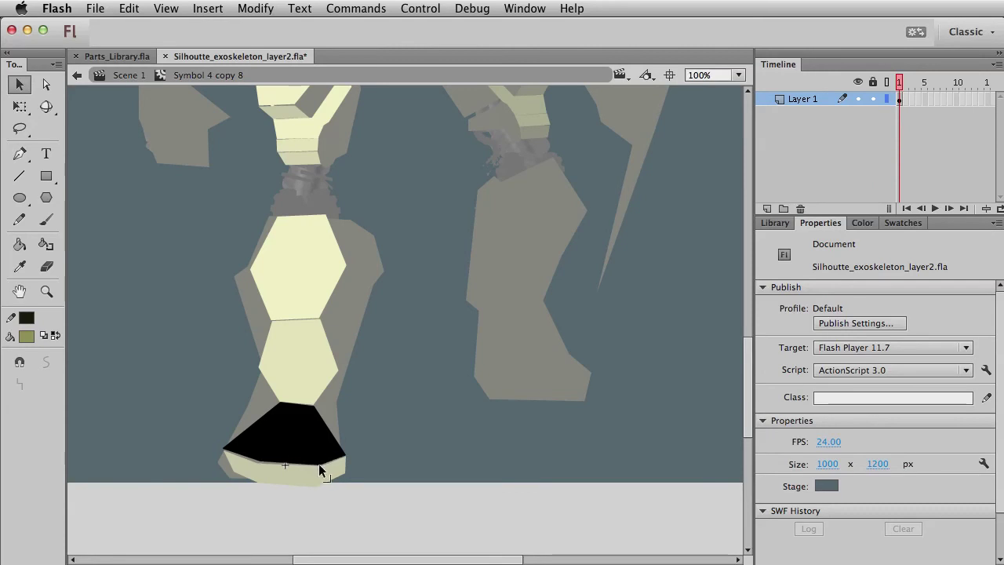
{"action": "double_click", "coordinate": [379, 439]}
Convert the olive toe strip into a movie clip symbol.
{"action": "left_click_drag", "start_coordinate": [442, 251], "coordinate": [444, 147]}
{"action": "left_click", "coordinate": [269, 431]}
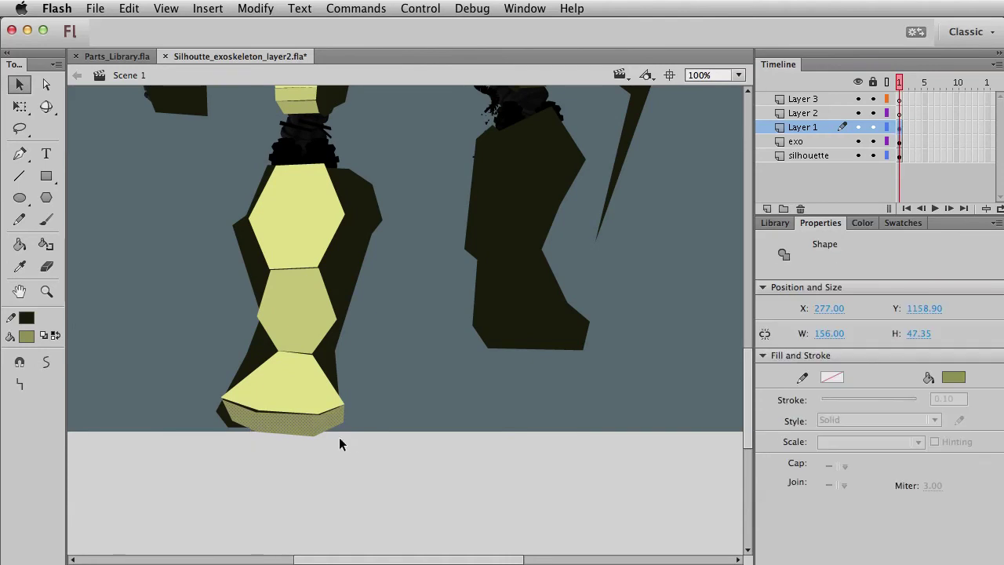
{"action": "key", "text": "F8"}
{"action": "key", "text": "Return"}
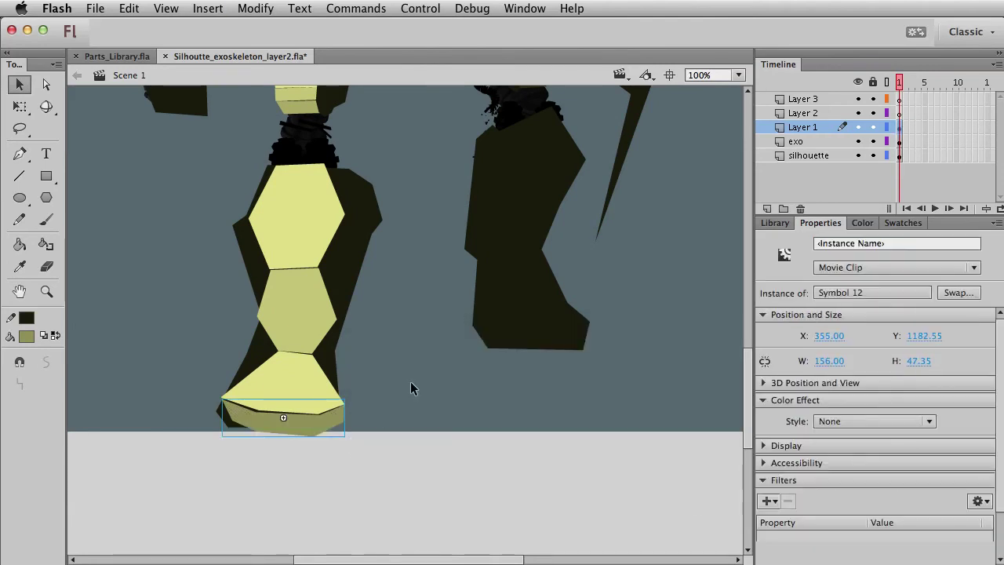
{"action": "left_click", "coordinate": [376, 412]}
Pull the left ankle's outer contour inward in the exo_skeleton_layer1 symbol, closer to the shin and foot plates.
{"action": "double_click", "coordinate": [265, 354]}
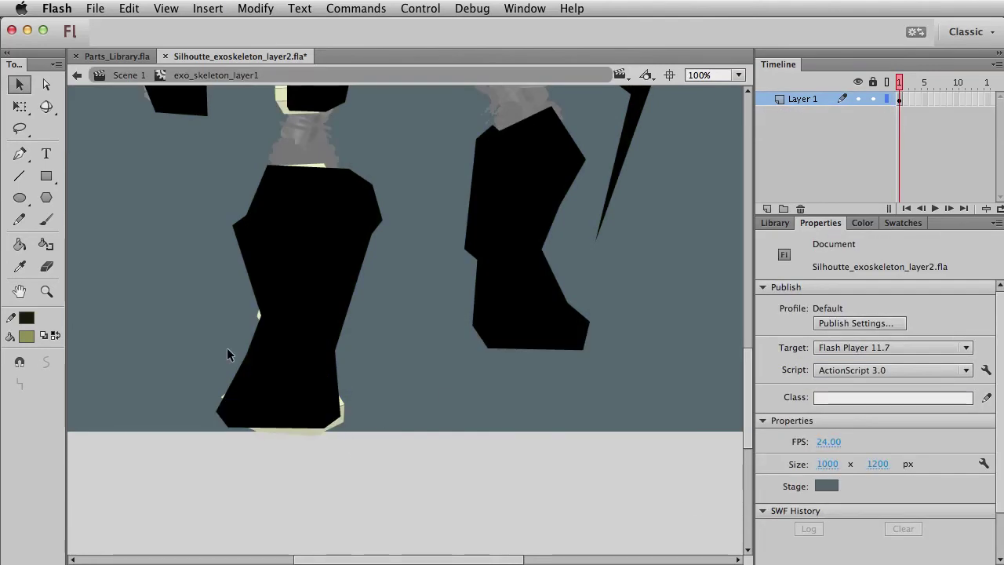
{"action": "double_click", "coordinate": [375, 371]}
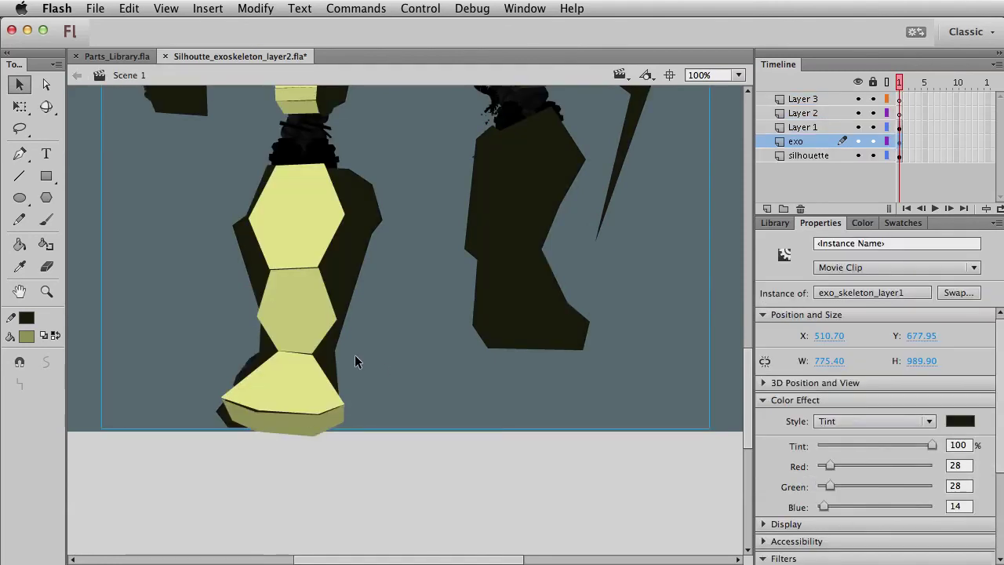
{"action": "left_click", "coordinate": [354, 422]}
{"action": "left_click_drag", "start_coordinate": [385, 308], "coordinate": [392, 278]}
{"action": "double_click", "coordinate": [257, 365]}
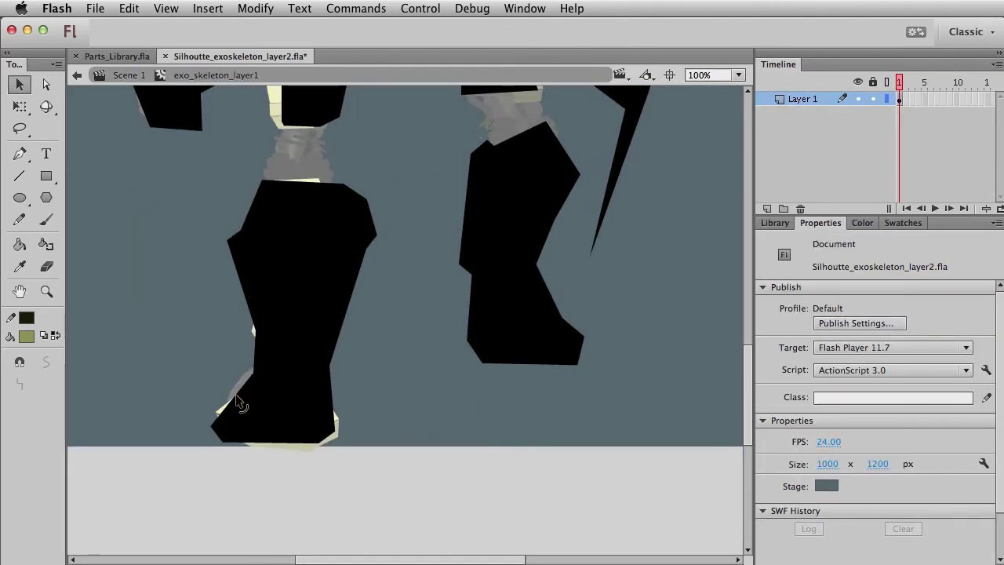
{"action": "double_click", "coordinate": [246, 378]}
Adjust the left ankle's outer contour in the parts in silhouette symbol to match the trimmed exoskeleton shape.
{"action": "left_click", "coordinate": [242, 373]}
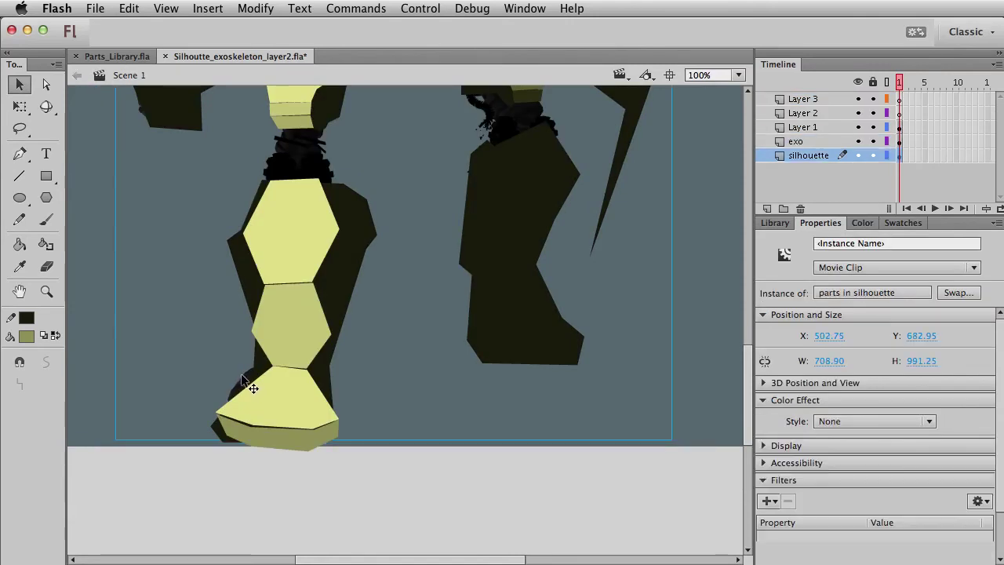
{"action": "double_click", "coordinate": [252, 386]}
{"action": "left_click", "coordinate": [254, 415]}
{"action": "double_click", "coordinate": [392, 414]}
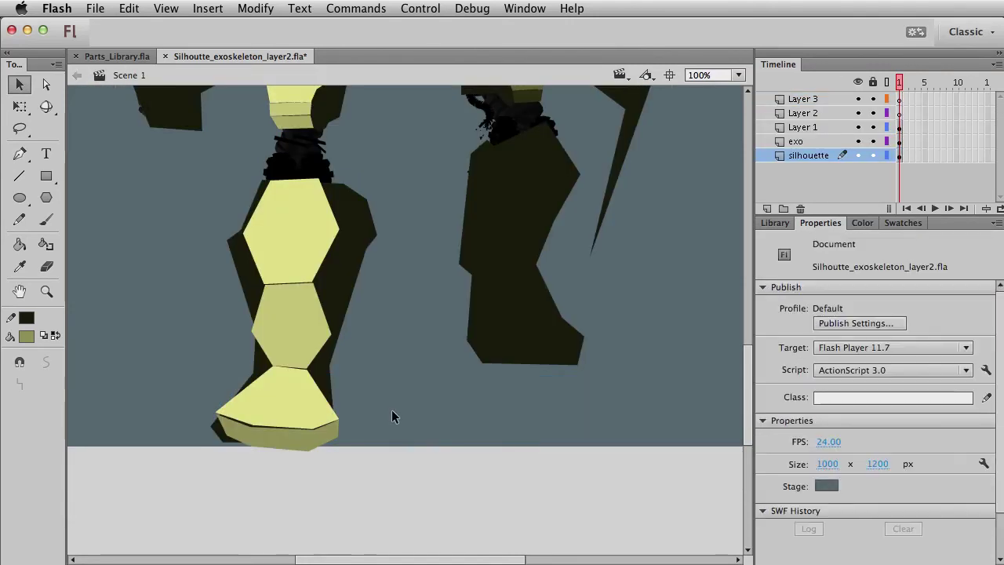
Place a copy of the lower shin hexagon between the legs and tint it dark with RGB 28, 27, 13.
{"action": "left_click_drag", "start_coordinate": [277, 327], "coordinate": [267, 426]}
{"action": "left_click", "coordinate": [287, 357]}
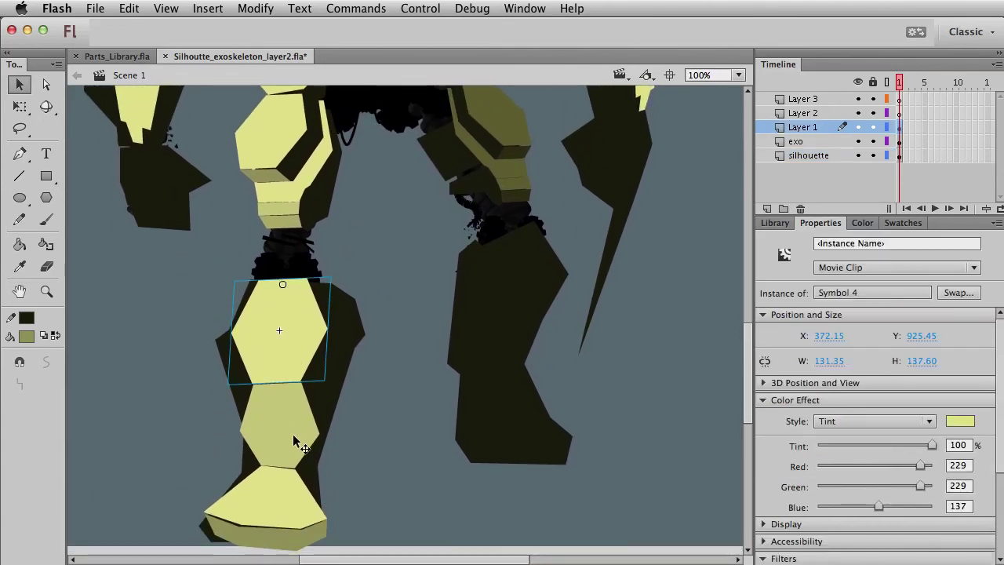
{"action": "left_click", "coordinate": [295, 439], "text": "shift"}
{"action": "left_click", "coordinate": [453, 416]}
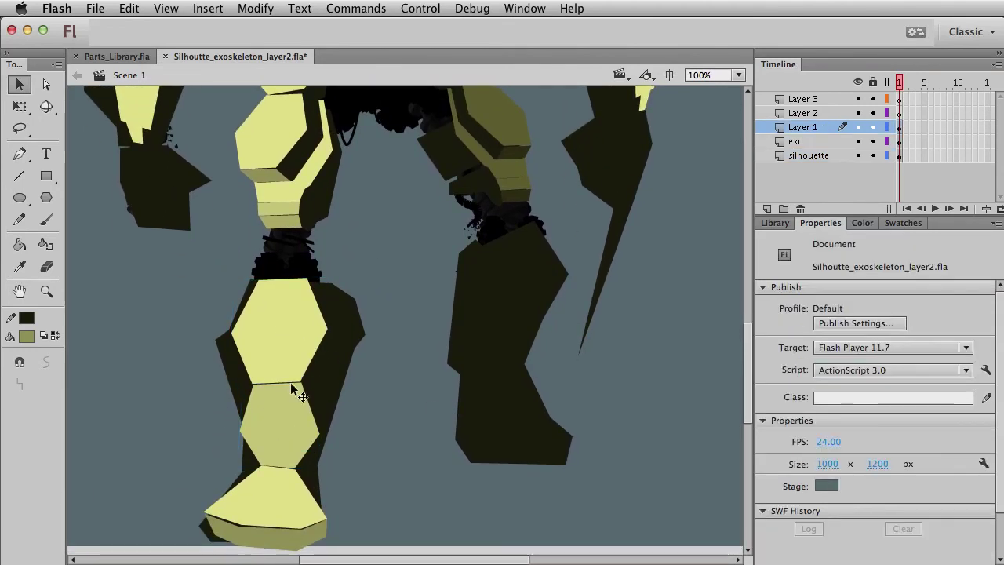
{"action": "left_click", "coordinate": [288, 404]}
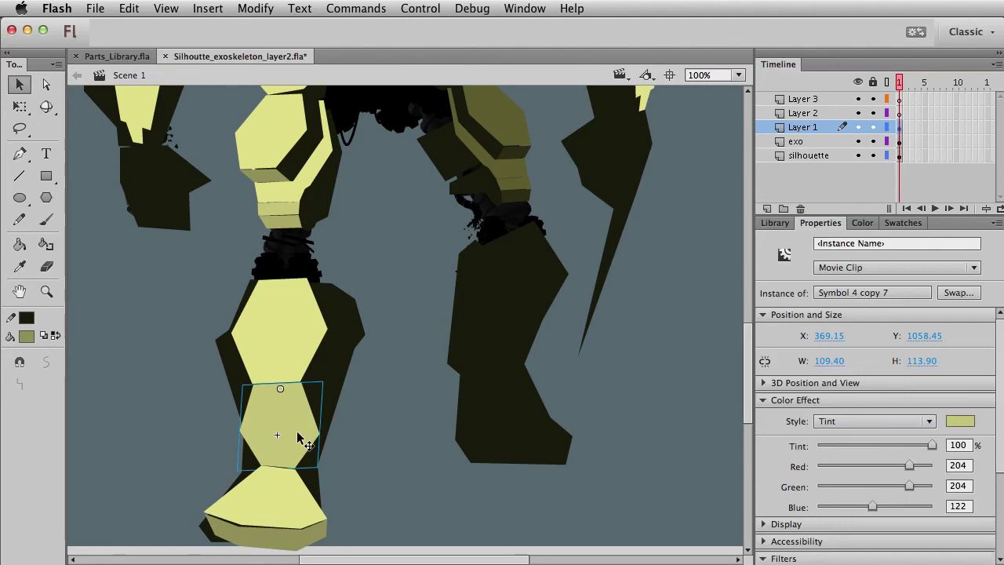
{"action": "left_click_drag", "start_coordinate": [298, 436], "coordinate": [428, 336]}
{"action": "key", "text": "q"}
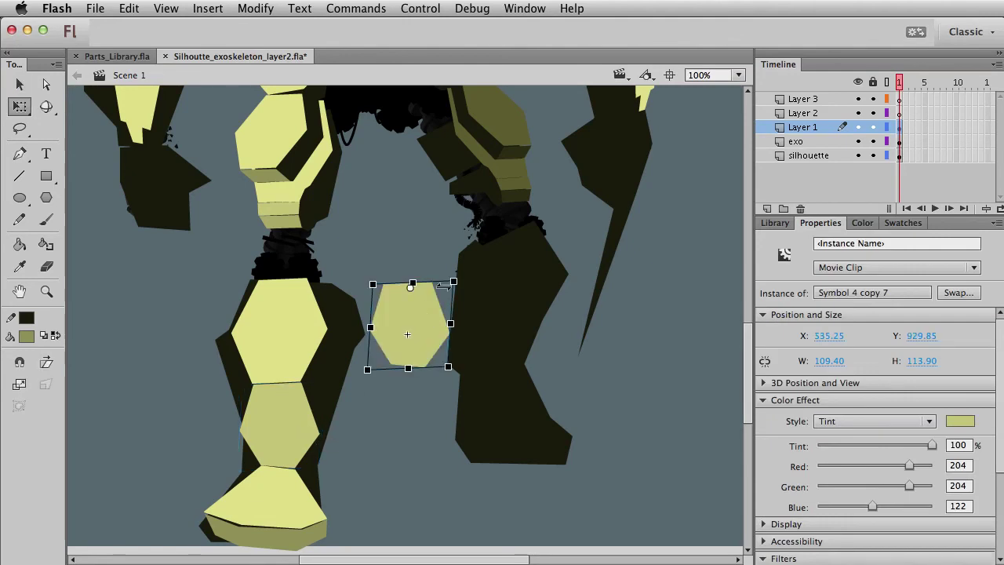
{"action": "left_click", "coordinate": [957, 423]}
{"action": "left_click", "coordinate": [351, 362]}
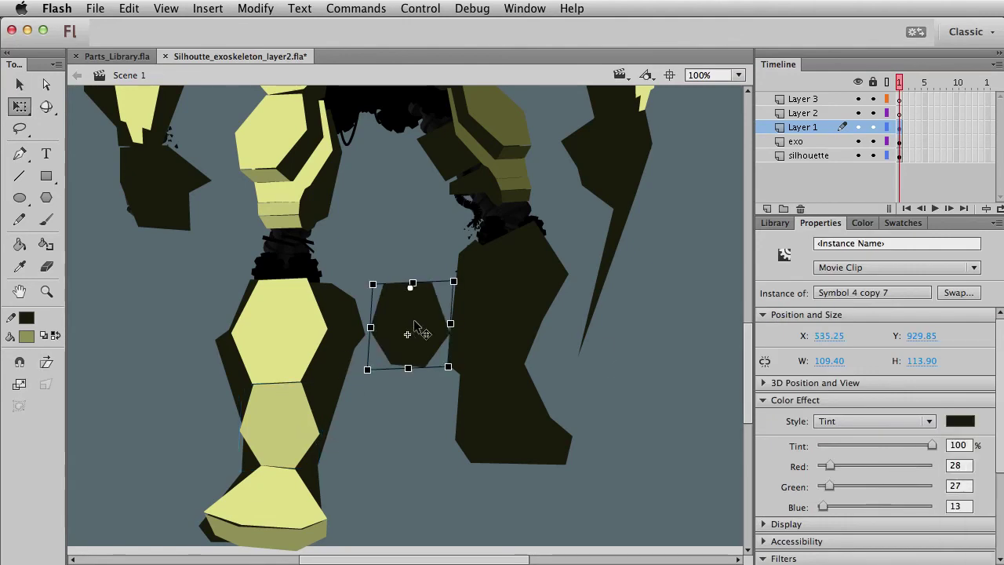
Move the dark hexagon onto the upper part of the lower shin hexagon and shrink it to about 62 by 64 px.
{"action": "key", "text": "super+shift+a"}
{"action": "left_click_drag", "start_coordinate": [416, 338], "coordinate": [295, 423]}
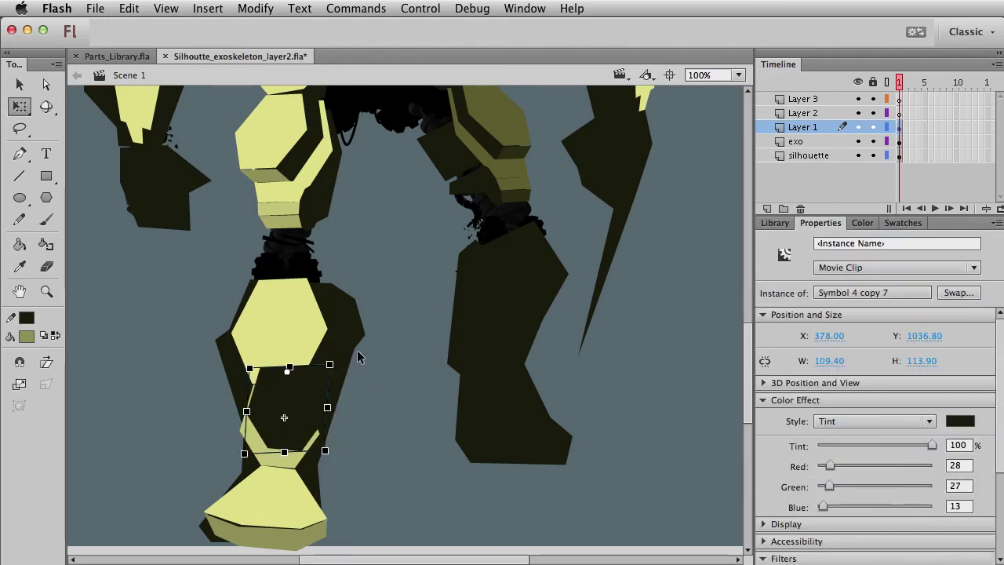
{"action": "left_click_drag", "start_coordinate": [330, 362], "coordinate": [287, 393]}
{"action": "key", "text": "super+shift+f"}
{"action": "key", "text": "v"}
{"action": "key", "text": "q"}
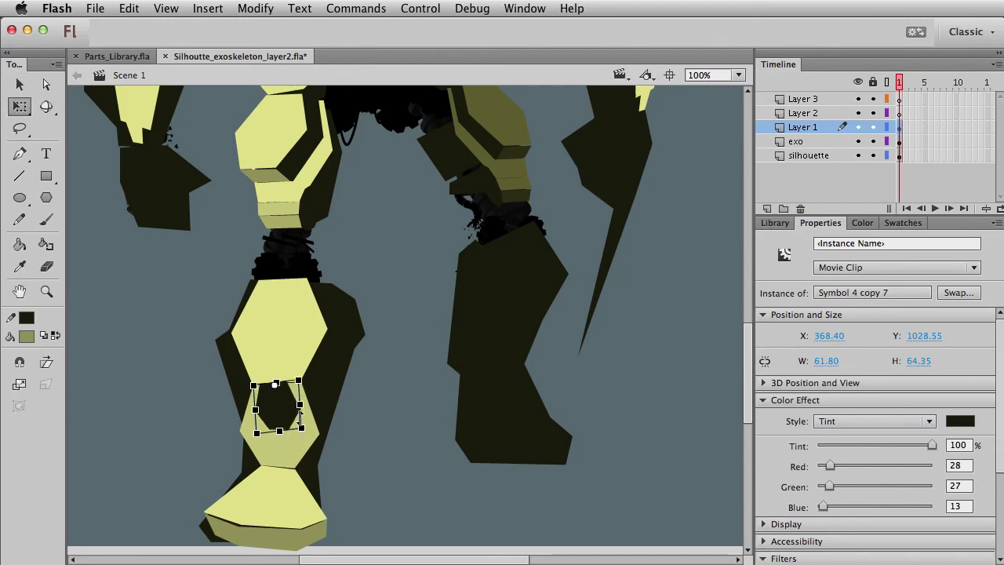
{"action": "key", "text": "v"}
{"action": "left_click", "coordinate": [317, 472]}
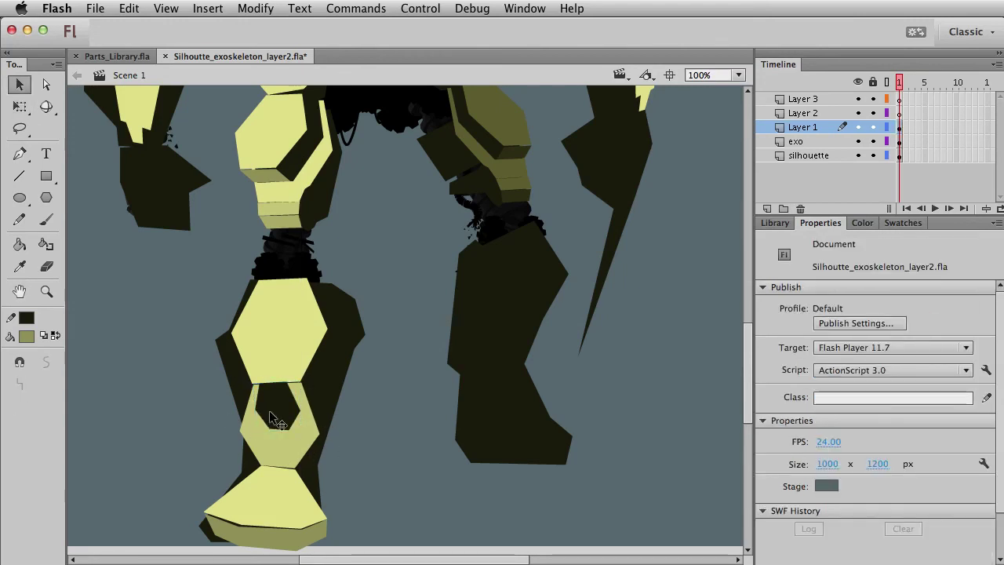
Enlarge the dark inset to about 70 by 74 px, matching its tilt to the lower shin hexagon and centring it across the plate.
{"action": "left_click", "coordinate": [269, 417]}
{"action": "key", "text": "q"}
{"action": "left_click_drag", "start_coordinate": [279, 427], "coordinate": [303, 439]}
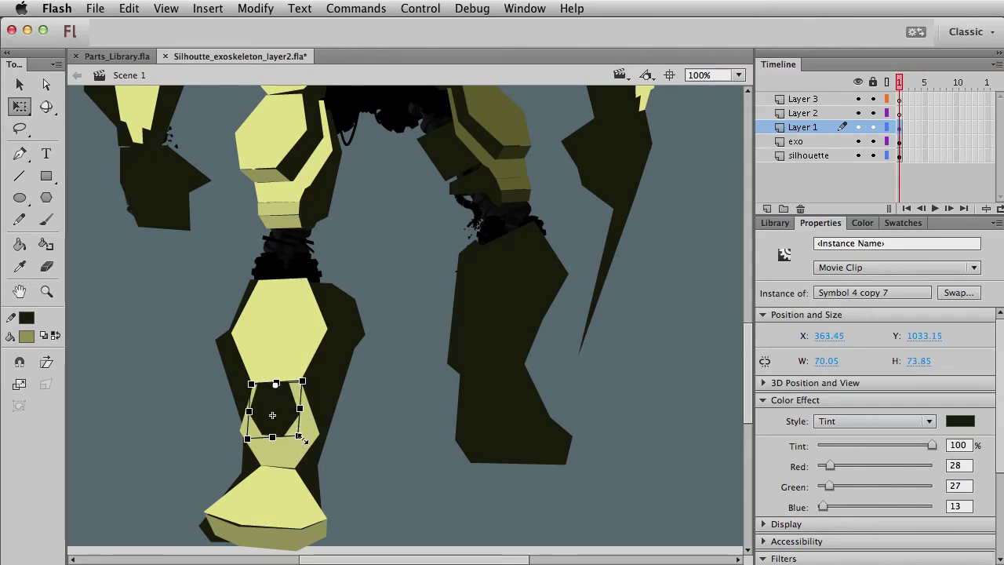
{"action": "key", "text": "v"}
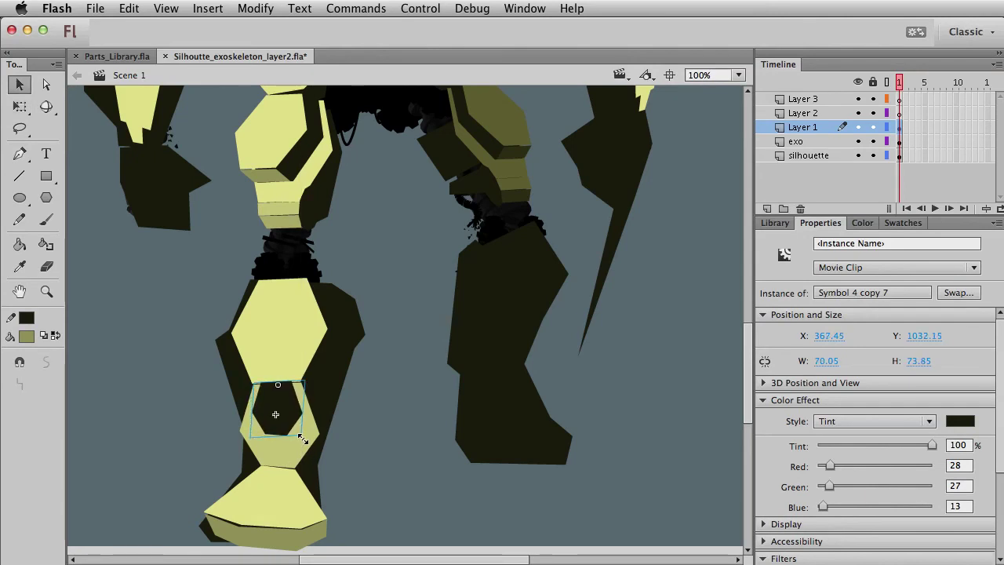
Paste a copy of the upper shin hexagon and tint it dark with RGB 28, 27, 13.
{"action": "left_click", "coordinate": [304, 340]}
{"action": "key", "text": "super+c"}
{"action": "key", "text": "super+v"}
{"action": "key", "text": "q"}
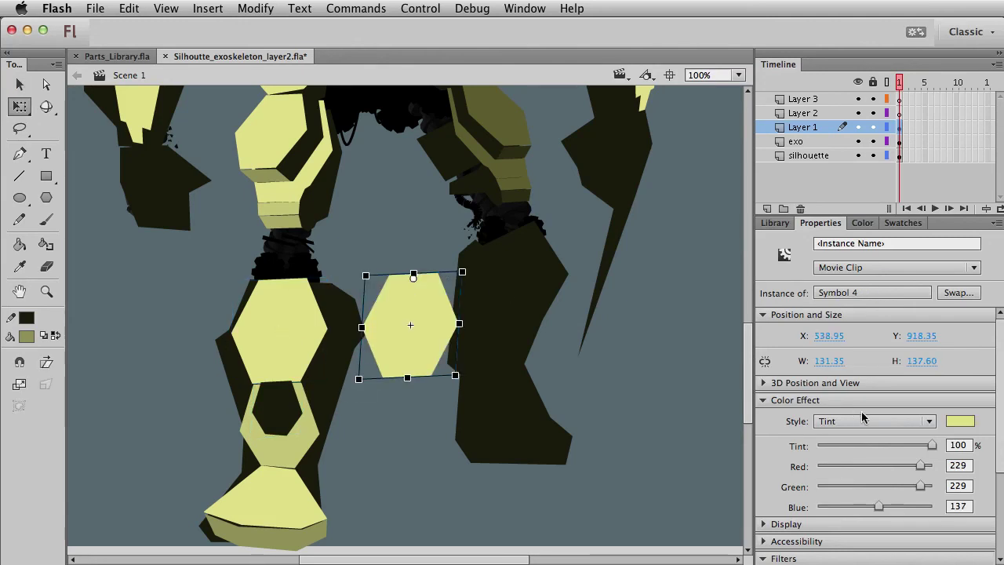
{"action": "left_click", "coordinate": [953, 424]}
{"action": "left_click", "coordinate": [350, 382]}
Shrink the dark hexagon to about 76 by 80 px and fit it on the lower part of the upper shin hexagon, meeting the lower inset.
{"action": "left_click_drag", "start_coordinate": [412, 334], "coordinate": [295, 333]}
{"action": "left_click_drag", "start_coordinate": [342, 277], "coordinate": [326, 280]}
{"action": "key", "text": "v"}
{"action": "left_click_drag", "start_coordinate": [298, 322], "coordinate": [287, 357]}
{"action": "left_click", "coordinate": [357, 410]}
{"action": "key", "text": "super+z"}
{"action": "key", "text": "Right"}
{"action": "key", "text": "q"}
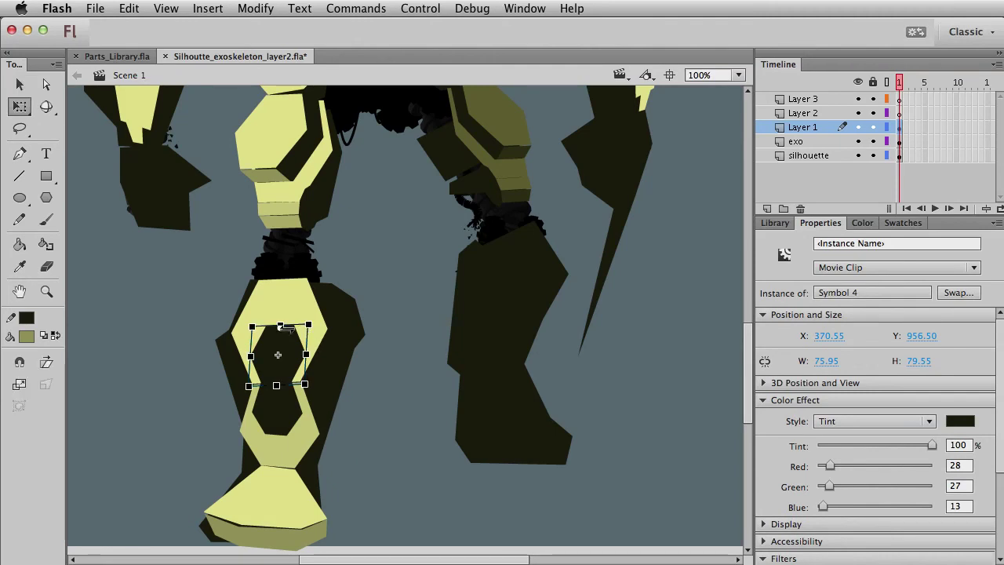
{"action": "left_click_drag", "start_coordinate": [277, 354], "coordinate": [279, 381]}
{"action": "left_click_drag", "start_coordinate": [297, 326], "coordinate": [292, 327]}
{"action": "left_click", "coordinate": [416, 405]}
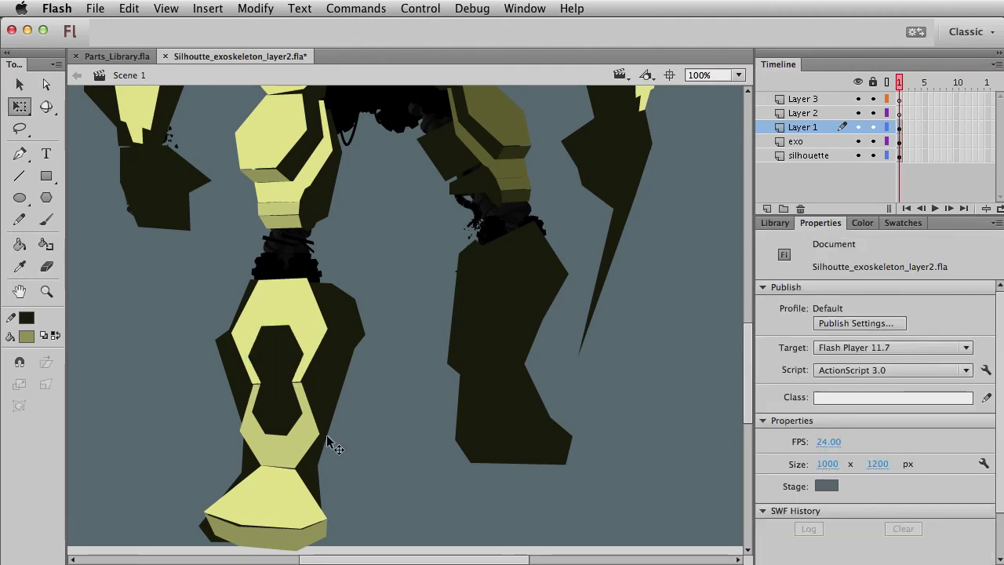
Duplicate both dark shin insets in place, offset the copies 10 px left and tint them pale yellow with RGB 229, 229, 137.
{"action": "left_click", "coordinate": [264, 416]}
{"action": "key", "text": "v"}
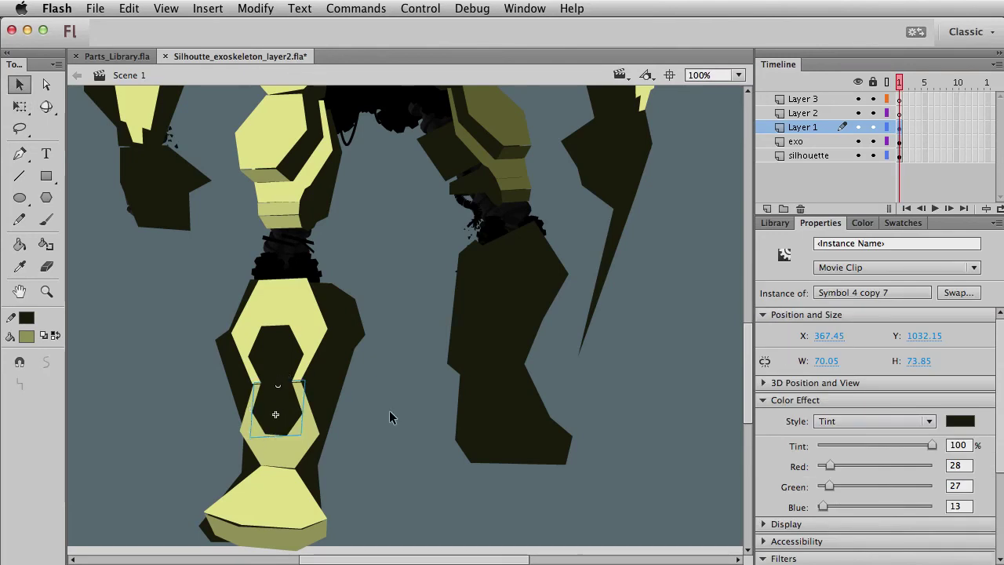
{"action": "left_click", "coordinate": [278, 353], "text": "shift"}
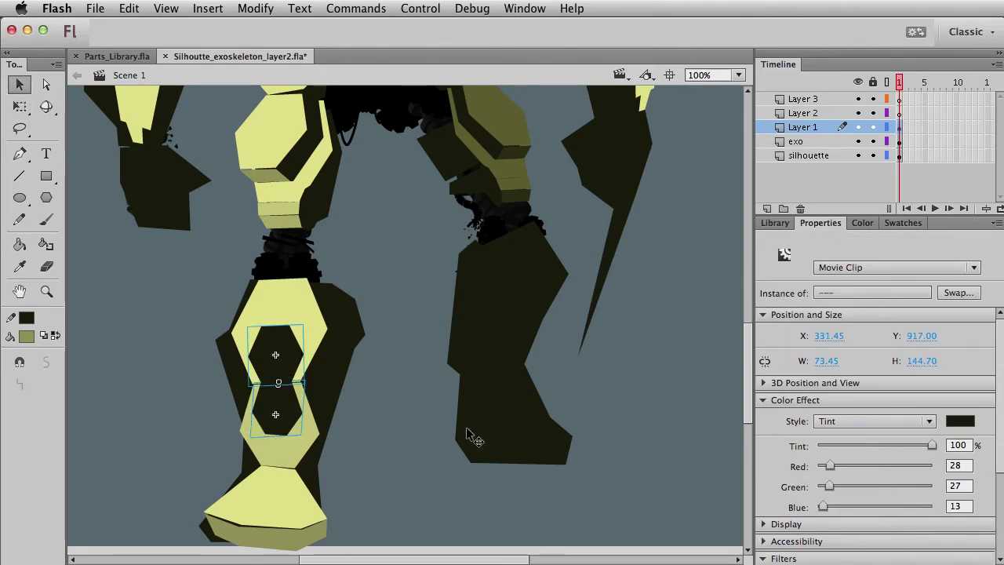
{"action": "key", "text": "shift+Left"}
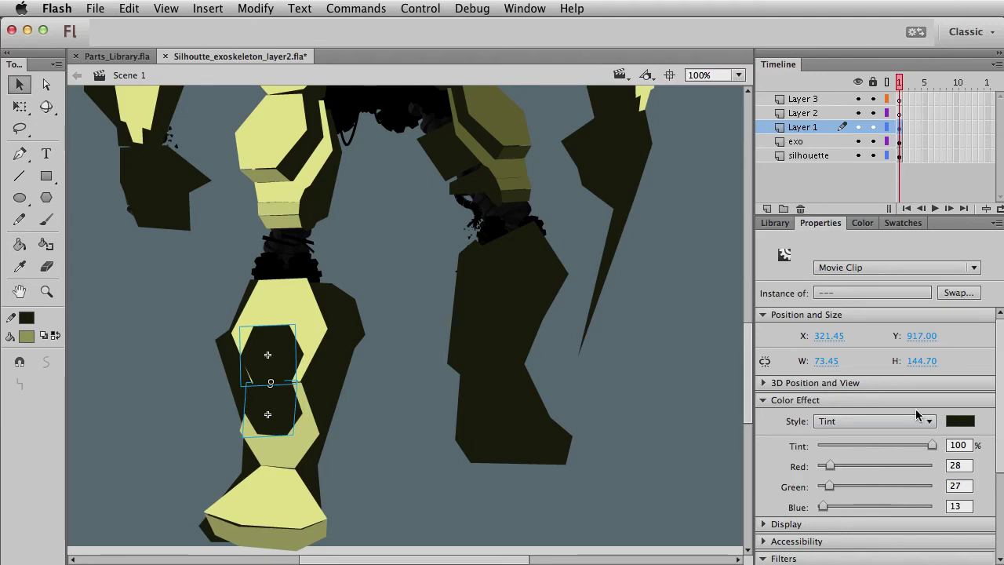
{"action": "left_click", "coordinate": [961, 426]}
{"action": "left_click", "coordinate": [314, 318]}
{"action": "key", "text": "Escape"}
Scale the two pale yellow insets down together to about 70 by 138 px and nudge them right within the dark outlines.
{"action": "left_click", "coordinate": [256, 412]}
{"action": "left_click", "coordinate": [273, 355], "text": "shift"}
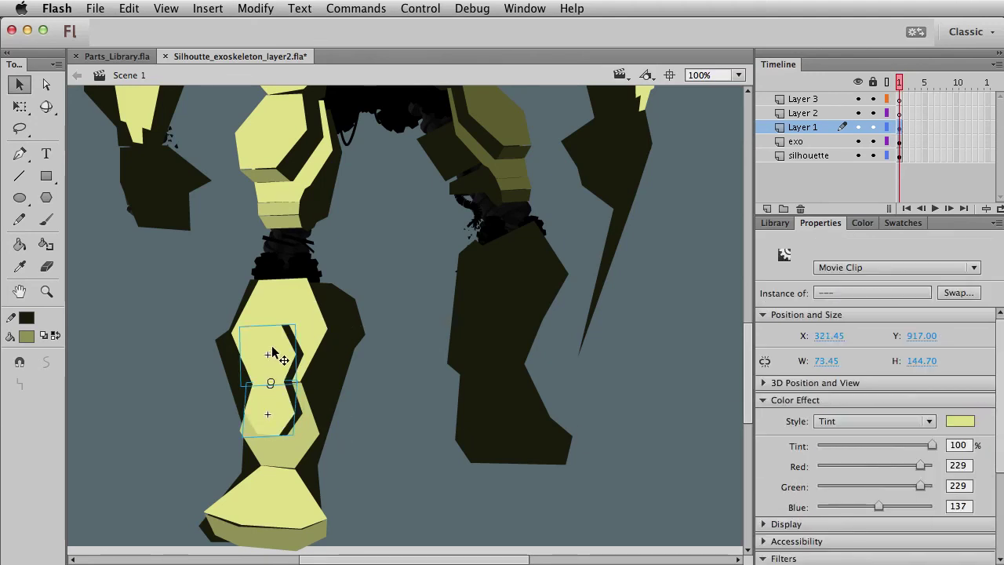
{"action": "key", "text": "super+alt+s"}
{"action": "key", "text": "Return"}
{"action": "key", "text": "Right"}
{"action": "key", "text": "Right"}
{"action": "key", "text": "Right"}
{"action": "key", "text": "Right"}
{"action": "key", "text": "Right"}
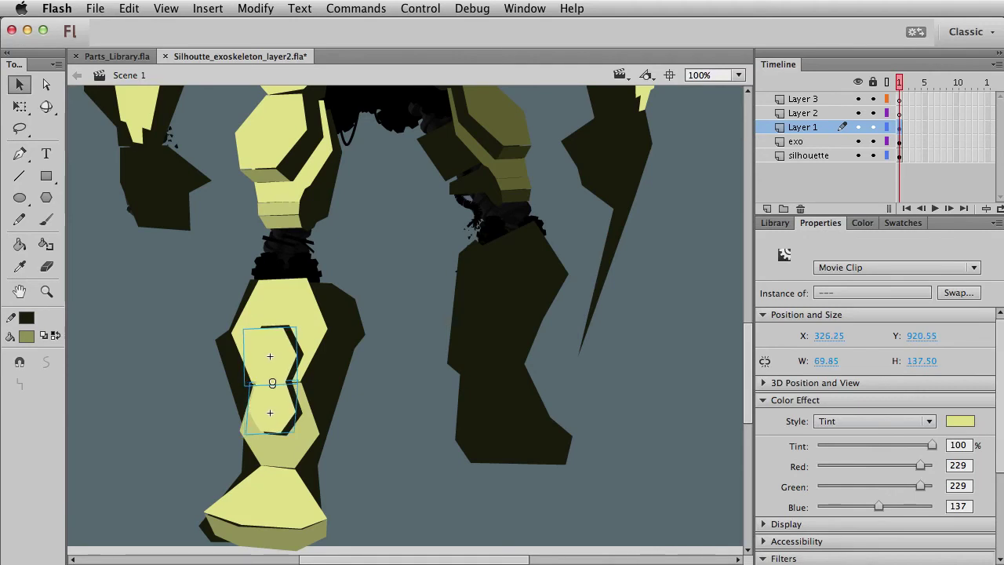
{"action": "left_click", "coordinate": [406, 440]}
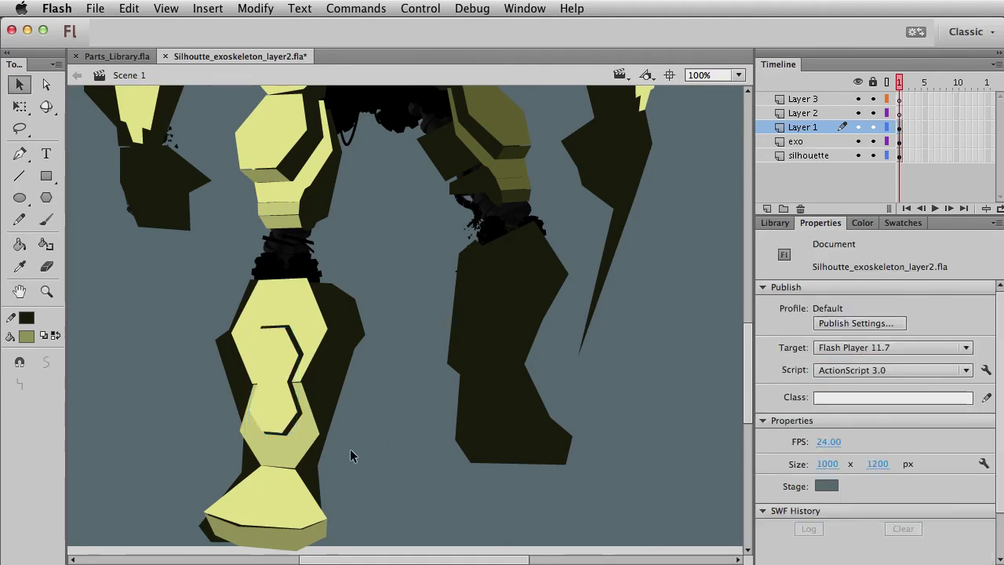
Tint the upper pale inset a darker yellow with RGB 204, 204, 122.
{"action": "left_click", "coordinate": [281, 364]}
{"action": "left_click", "coordinate": [959, 420]}
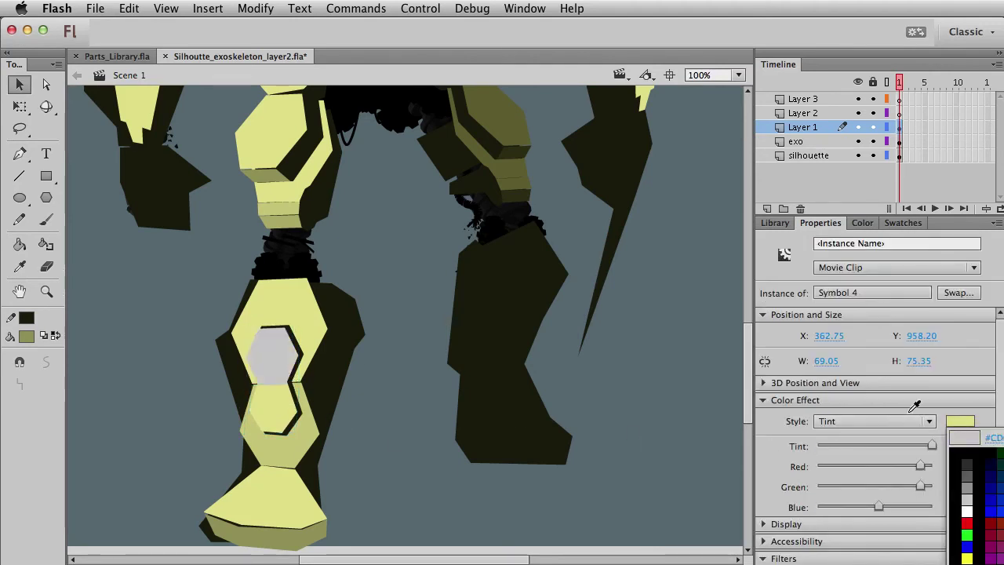
{"action": "left_click", "coordinate": [972, 471]}
{"action": "left_click", "coordinate": [356, 453]}
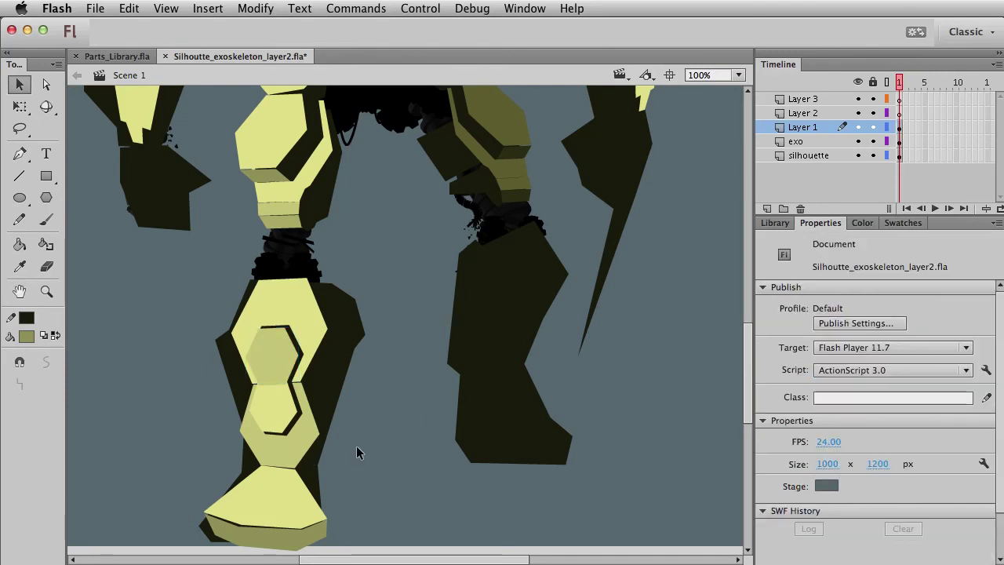
Shorten the upper inset from its top edge to about 68 px high and raise the lower inset's bottom edge slightly.
{"action": "left_click", "coordinate": [272, 373]}
{"action": "key", "text": "q"}
{"action": "left_click_drag", "start_coordinate": [272, 329], "coordinate": [272, 334]}
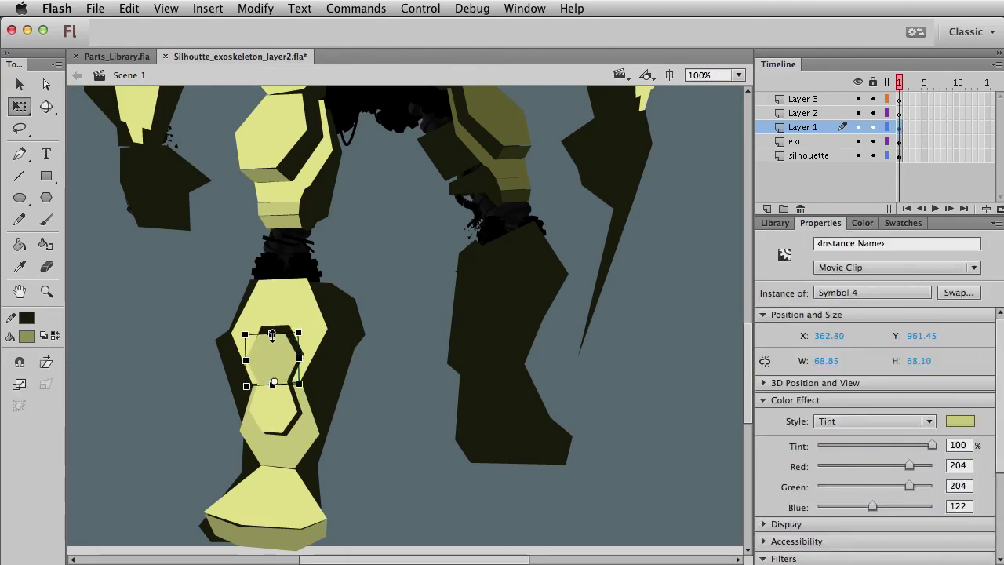
{"action": "key", "text": "v"}
{"action": "key", "text": "Left"}
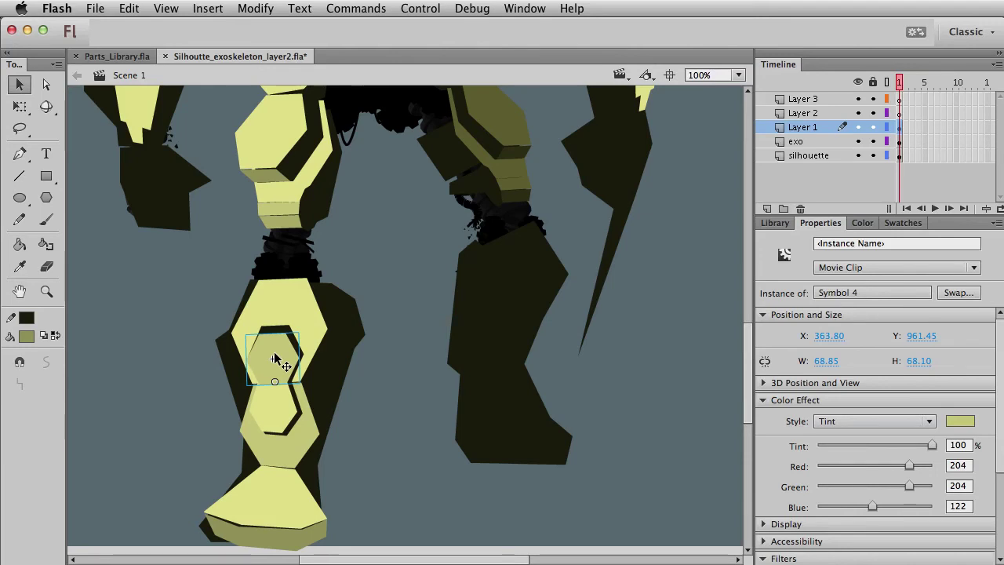
{"action": "left_click", "coordinate": [272, 413]}
{"action": "key", "text": "q"}
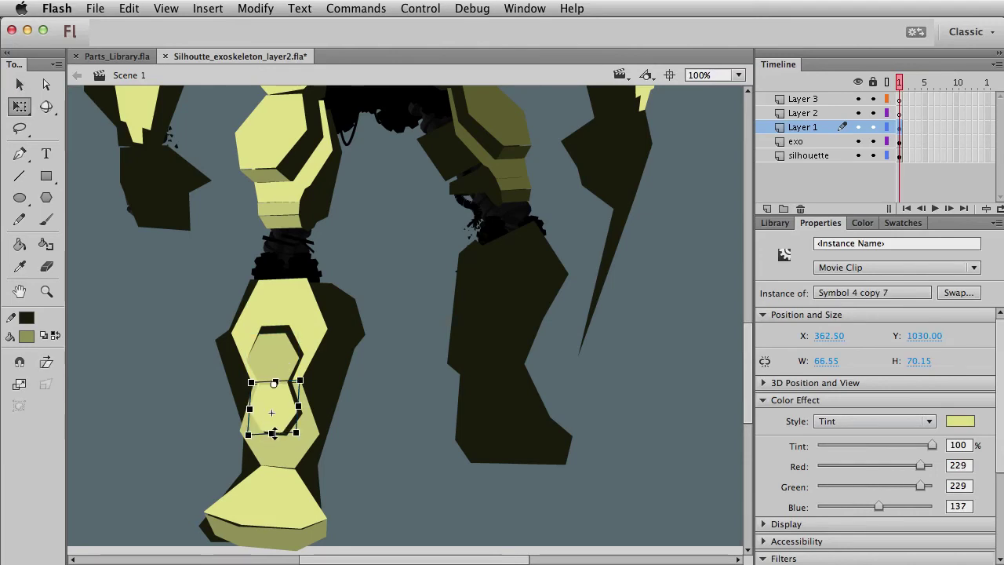
{"action": "left_click_drag", "start_coordinate": [273, 432], "coordinate": [273, 428]}
{"action": "left_click", "coordinate": [372, 418]}
Duplicate the symbol of the left leg's upper shin plate so that it can be edited independently.
{"action": "key", "text": "space"}
{"action": "left_click_drag", "start_coordinate": [359, 334], "coordinate": [371, 267]}
{"action": "key", "text": "v"}
{"action": "left_click", "coordinate": [329, 266]}
{"action": "left_click", "coordinate": [394, 343]}
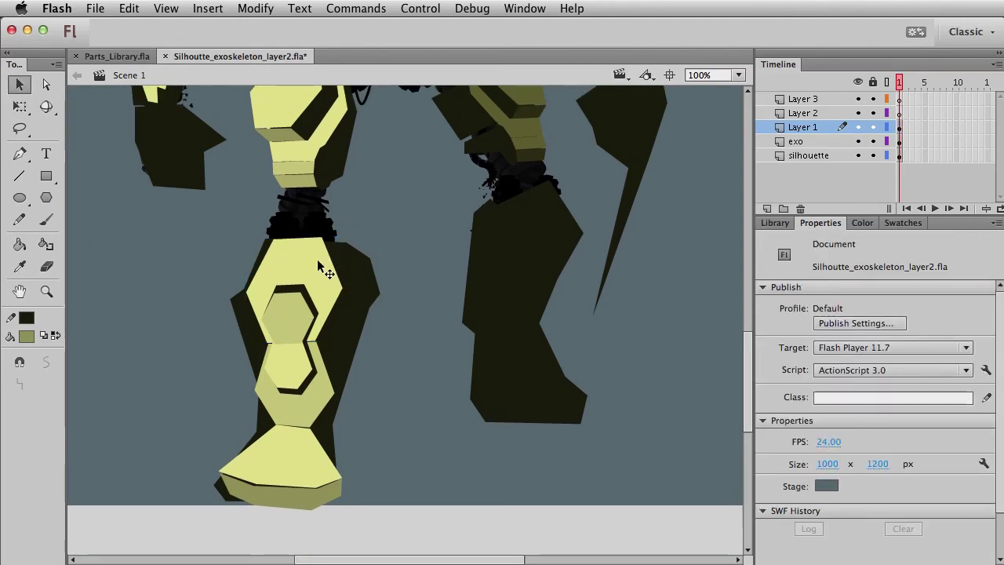
{"action": "left_click", "coordinate": [318, 261]}
{"action": "key", "text": "super+d"}
{"action": "left_click", "coordinate": [663, 457]}
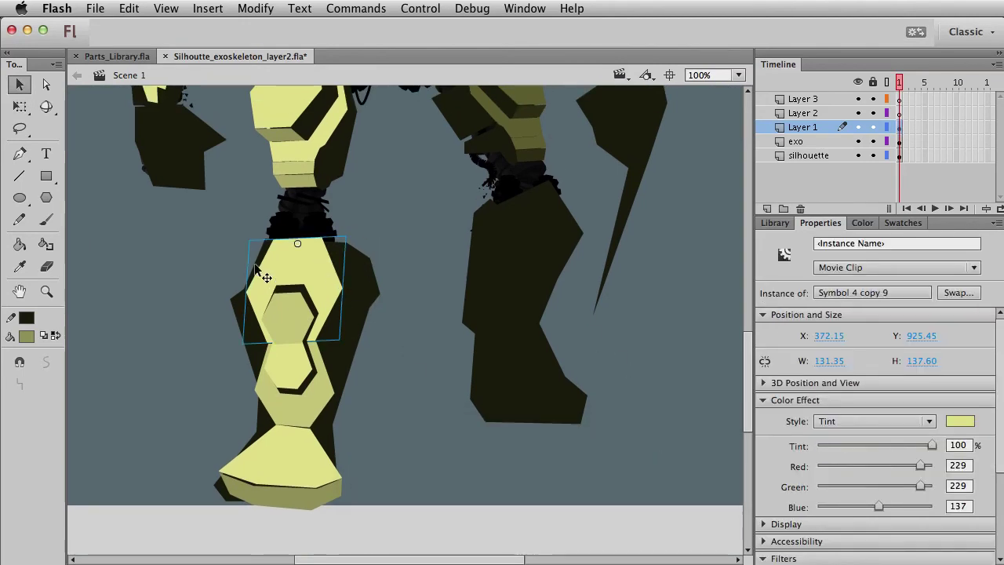
Widen the upper shin plate's shape inside its symbol by pulling the top corners and both side corners outward.
{"action": "double_click", "coordinate": [265, 282]}
{"action": "left_click", "coordinate": [269, 244]}
{"action": "left_click_drag", "start_coordinate": [272, 241], "coordinate": [330, 237]}
{"action": "left_click_drag", "start_coordinate": [345, 285], "coordinate": [351, 290]}
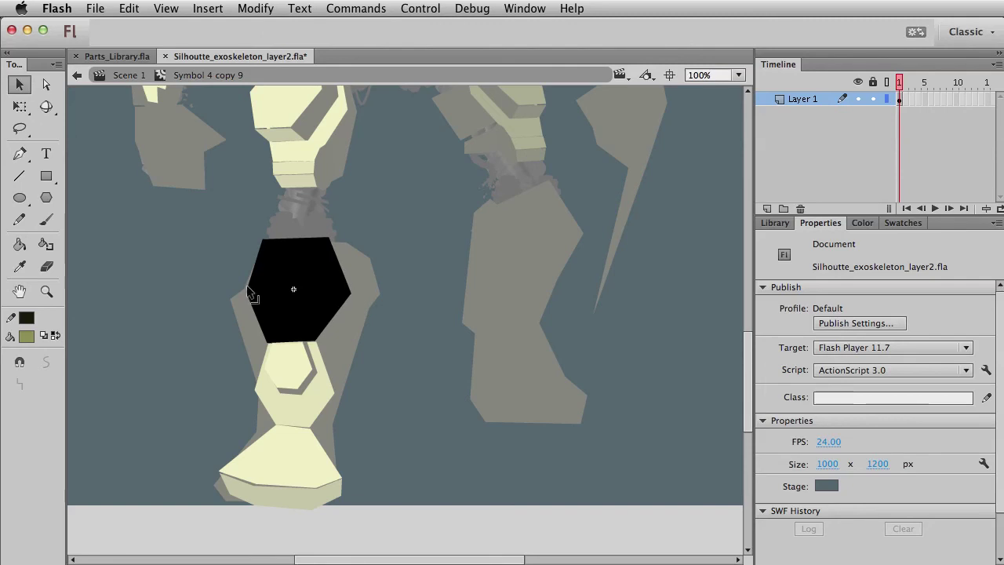
{"action": "left_click_drag", "start_coordinate": [245, 291], "coordinate": [233, 291]}
{"action": "double_click", "coordinate": [385, 377]}
{"action": "left_click", "coordinate": [409, 405]}
Split the left foot plate's shape into an upper and a lower section with a narrow slanted cut inside its symbol.
{"action": "mouse_move", "coordinate": [421, 345]}
{"action": "left_mouse_down"}
{"action": "mouse_move", "coordinate": [432, 246]}
{"action": "mouse_move", "coordinate": [436, 515]}
{"action": "mouse_move", "coordinate": [425, 354]}
{"action": "left_mouse_up"}
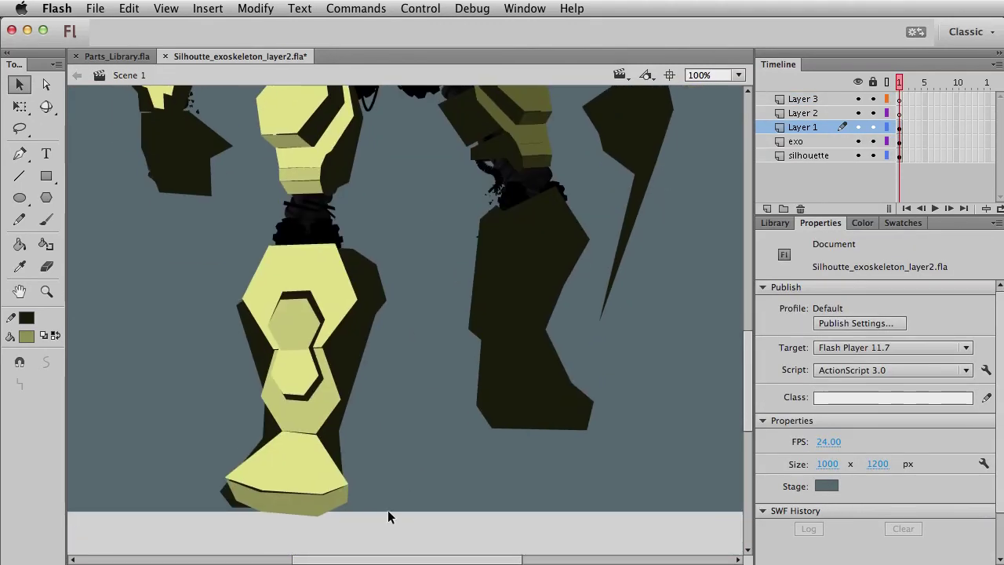
{"action": "left_click_drag", "start_coordinate": [385, 517], "coordinate": [384, 472]}
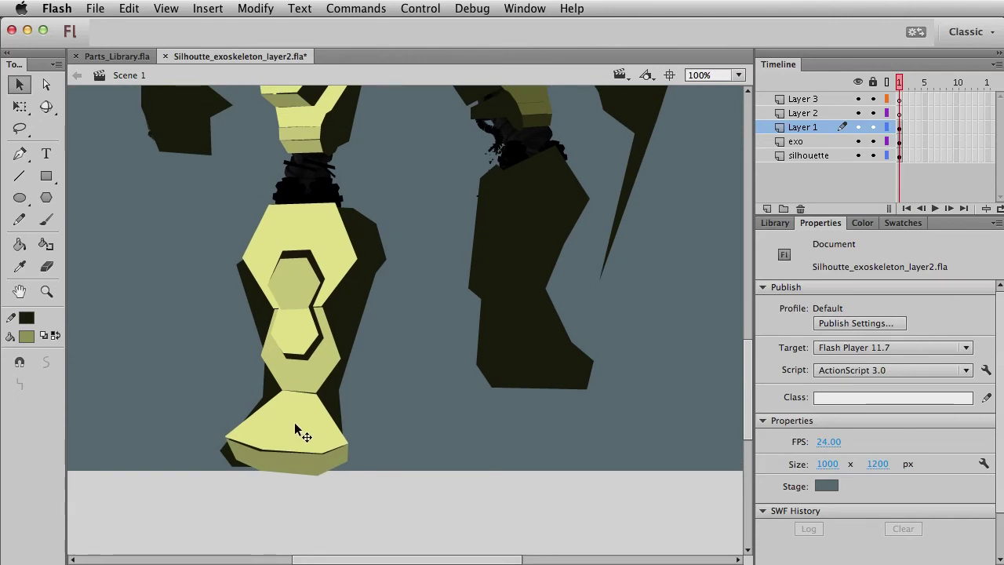
{"action": "left_click", "coordinate": [296, 428]}
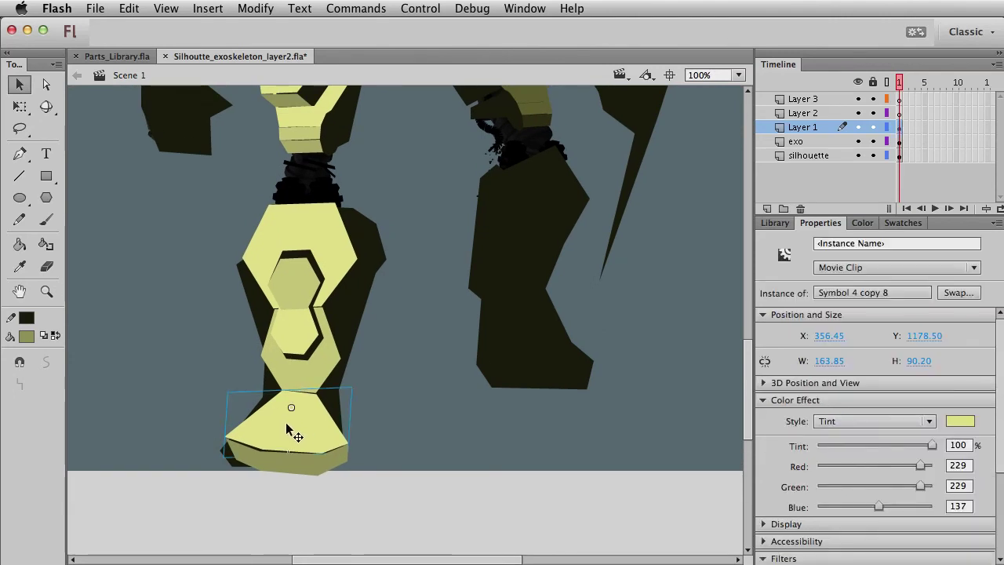
{"action": "double_click", "coordinate": [287, 428]}
{"action": "left_click_drag", "start_coordinate": [365, 411], "coordinate": [243, 415]}
{"action": "mouse_move", "coordinate": [331, 414]}
{"action": "left_mouse_down"}
{"action": "mouse_move", "coordinate": [334, 423]}
{"action": "mouse_move", "coordinate": [327, 418]}
{"action": "left_mouse_up"}
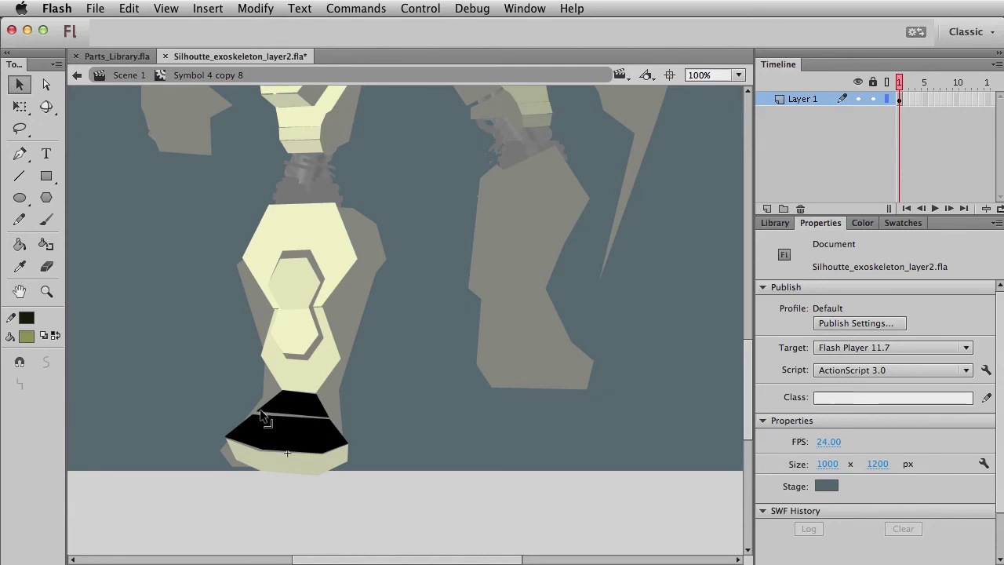
{"action": "double_click", "coordinate": [398, 402]}
{"action": "left_click", "coordinate": [469, 440]}
{"action": "left_click_drag", "start_coordinate": [469, 440], "coordinate": [487, 494]}
{"action": "double_click", "coordinate": [343, 443]}
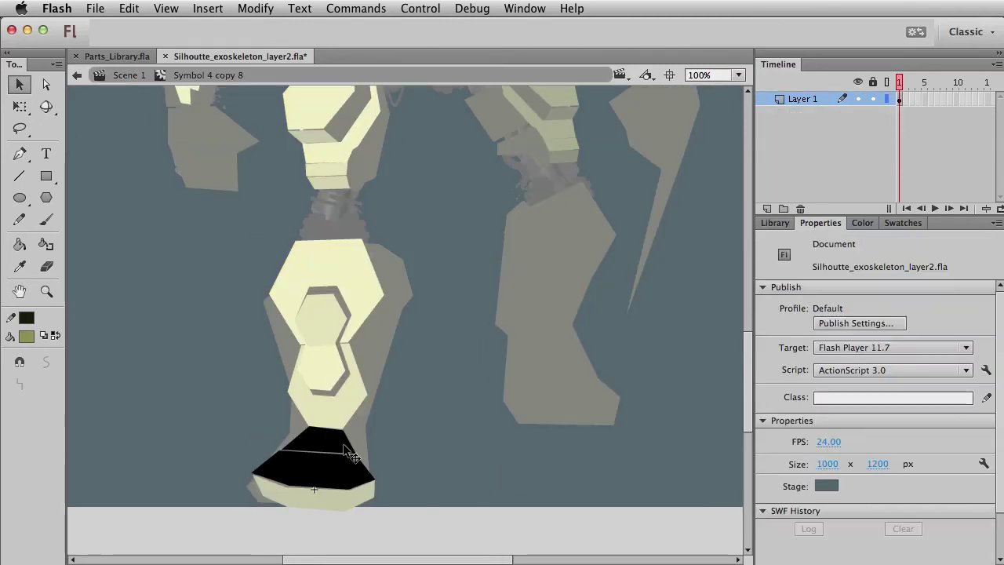
{"action": "double_click", "coordinate": [379, 450]}
Place a copy of the foot plate beside the leg, break it apart and fill its upper section with the sole's olive colour.
{"action": "left_click_drag", "start_coordinate": [331, 438], "coordinate": [177, 428]}
{"action": "key", "text": "super+b"}
{"action": "left_click", "coordinate": [180, 384]}
{"action": "left_click", "coordinate": [182, 427]}
{"action": "left_click", "coordinate": [28, 342]}
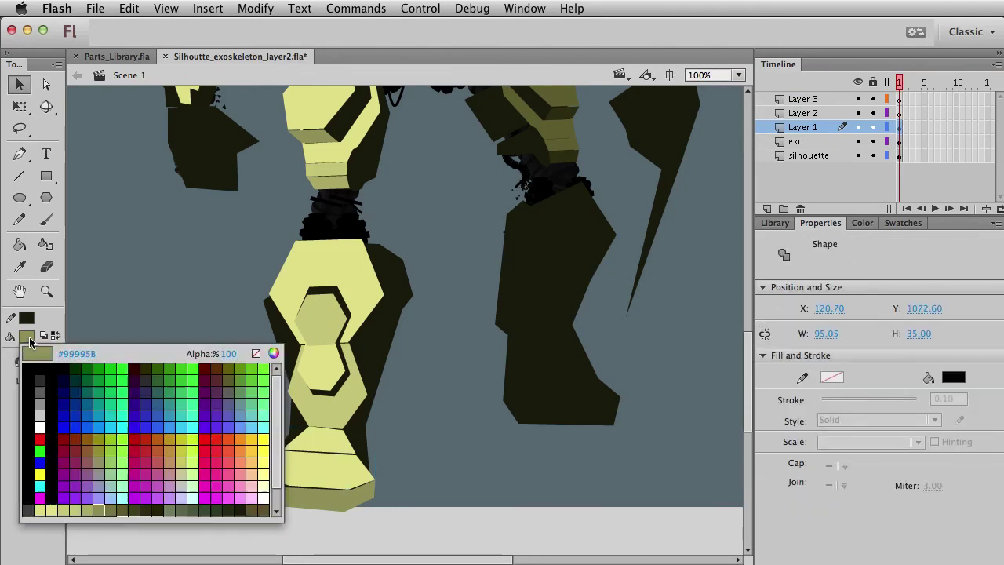
{"action": "left_click", "coordinate": [322, 486]}
{"action": "left_click", "coordinate": [140, 411]}
Delete the upper section from the original foot plate inside its symbol.
{"action": "double_click", "coordinate": [331, 443]}
{"action": "left_click", "coordinate": [335, 444]}
{"action": "key", "text": "Delete"}
{"action": "double_click", "coordinate": [287, 432]}
Move the olive section onto the ankle above the foot plate, convert it to a movie clip symbol and nudge it down.
{"action": "left_click_drag", "start_coordinate": [196, 424], "coordinate": [326, 441]}
{"action": "key", "text": "F8"}
{"action": "key", "text": "Return"}
{"action": "key", "text": "Down"}
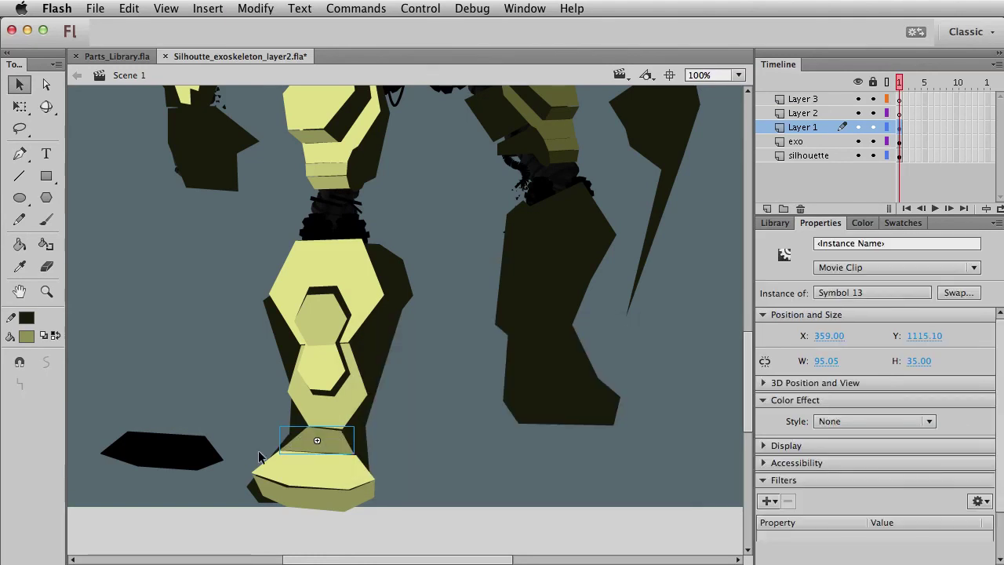
{"action": "left_click", "coordinate": [444, 464]}
Copy all of the left shin and foot plates, mirror the copy, and move, scale and skew it over the right leg.
{"action": "left_click_drag", "start_coordinate": [202, 225], "coordinate": [447, 551]}
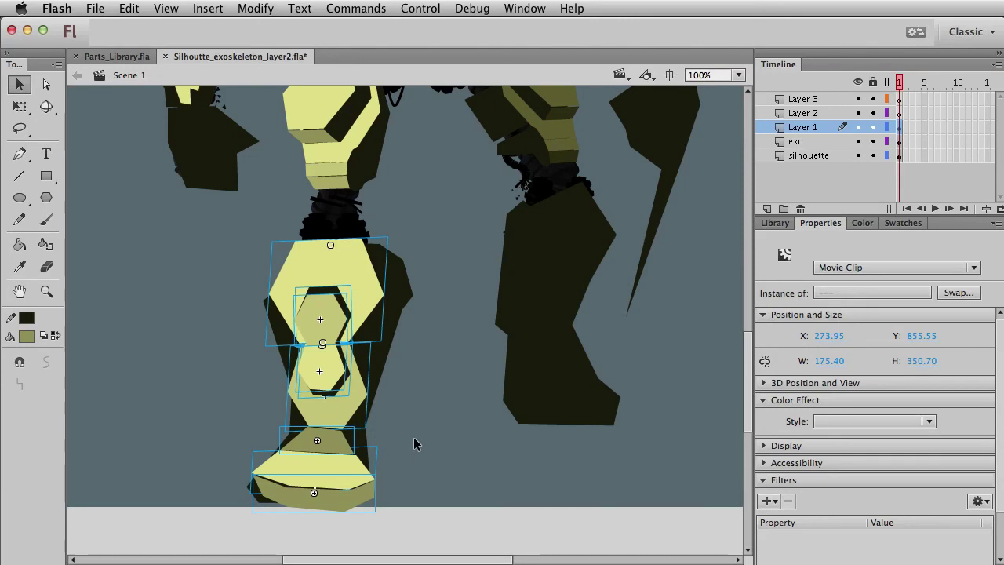
{"action": "key", "text": "ctrl+v"}
{"action": "key", "text": "q"}
{"action": "left_click_drag", "start_coordinate": [427, 445], "coordinate": [548, 453]}
{"action": "left_click_drag", "start_coordinate": [552, 195], "coordinate": [572, 193]}
{"action": "left_click_drag", "start_coordinate": [609, 244], "coordinate": [610, 237]}
{"action": "left_click_drag", "start_coordinate": [580, 464], "coordinate": [572, 454]}
Move the mirrored plates up and outward so that they sit below the right knee joint.
{"action": "key", "text": "v"}
{"action": "left_click_drag", "start_coordinate": [561, 338], "coordinate": [595, 306]}
{"action": "left_click_drag", "start_coordinate": [679, 304], "coordinate": [643, 374]}
{"action": "key", "text": "q"}
{"action": "key", "text": "v"}
{"action": "left_click", "coordinate": [606, 409]}
Shift the four dark and light inset pieces on the right shin about 22 px right.
{"action": "left_click", "coordinate": [549, 322]}
{"action": "left_click", "coordinate": [545, 292], "text": "shift"}
{"action": "left_click", "coordinate": [545, 300]}
{"action": "left_click", "coordinate": [537, 329], "text": "shift"}
{"action": "left_click", "coordinate": [529, 359], "text": "shift"}
{"action": "left_click", "coordinate": [509, 383], "text": "shift"}
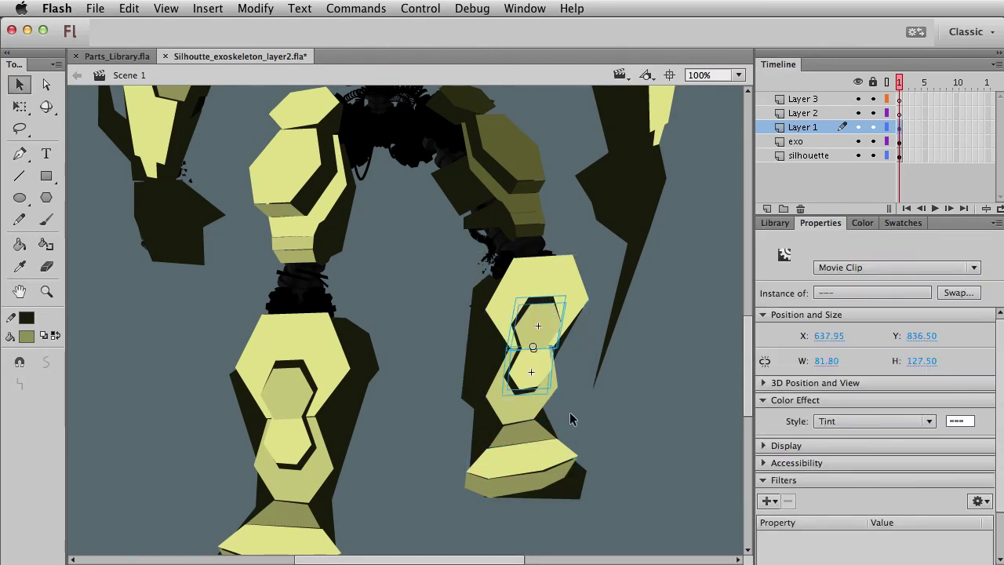
{"action": "key", "text": "Right"}
{"action": "key", "text": "Right"}
{"action": "key", "text": "Right"}
{"action": "key", "text": "Right"}
{"action": "key", "text": "Right"}
{"action": "key", "text": "Right"}
{"action": "key", "text": "Right"}
{"action": "key", "text": "Right"}
{"action": "key", "text": "Right"}
{"action": "key", "text": "Right"}
{"action": "key", "text": "Right"}
{"action": "key", "text": "Right"}
{"action": "key", "text": "Right"}
{"action": "key", "text": "Right"}
{"action": "key", "text": "Right"}
{"action": "key", "text": "Right"}
{"action": "key", "text": "Right"}
{"action": "key", "text": "Right"}
{"action": "key", "text": "Right"}
{"action": "key", "text": "Right"}
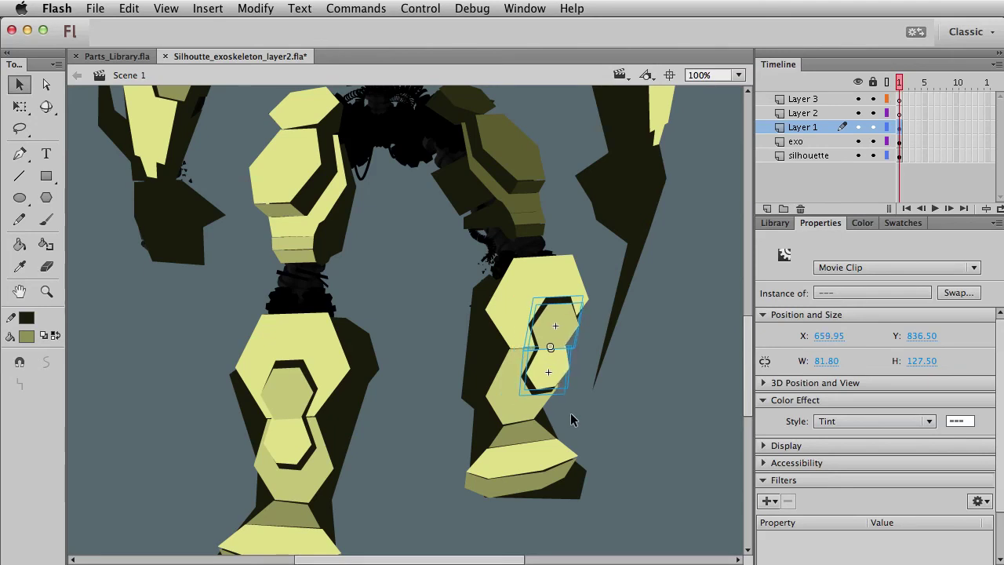
{"action": "left_click", "coordinate": [569, 418]}
Offset the two dark insets on the right shin 10 px left and slightly down to thicken the dark edge.
{"action": "left_click", "coordinate": [560, 305]}
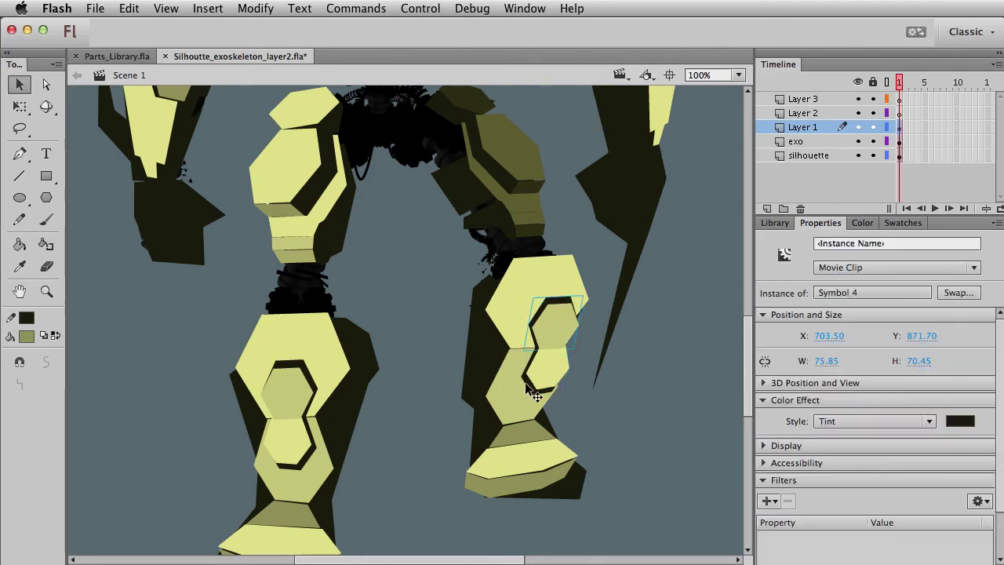
{"action": "left_click", "coordinate": [534, 394], "text": "shift"}
{"action": "key", "text": "Left"}
{"action": "key", "text": "Left"}
{"action": "key", "text": "Left"}
{"action": "key", "text": "Left"}
{"action": "key", "text": "Left"}
{"action": "key", "text": "Left"}
{"action": "key", "text": "Left"}
{"action": "key", "text": "Left"}
{"action": "key", "text": "Left"}
{"action": "key", "text": "Left"}
{"action": "key", "text": "Down"}
{"action": "key", "text": "Down"}
{"action": "left_click", "coordinate": [605, 419]}
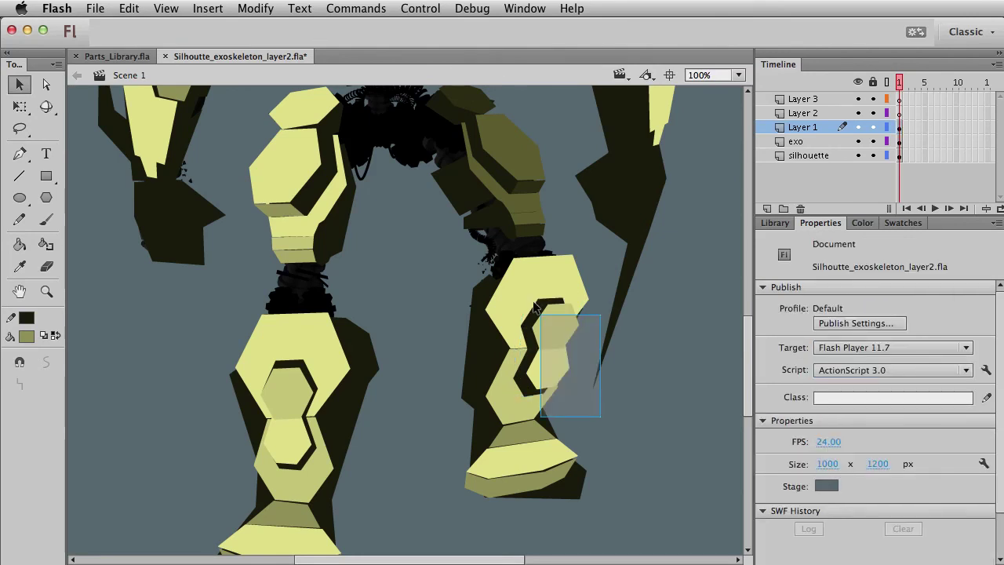
Nudge all four inset pieces on the right shin up and about 10 px right.
{"action": "left_click_drag", "start_coordinate": [600, 417], "coordinate": [506, 280]}
{"action": "key", "text": "Up"}
{"action": "key", "text": "Up"}
{"action": "key", "text": "Up"}
{"action": "key", "text": "Up"}
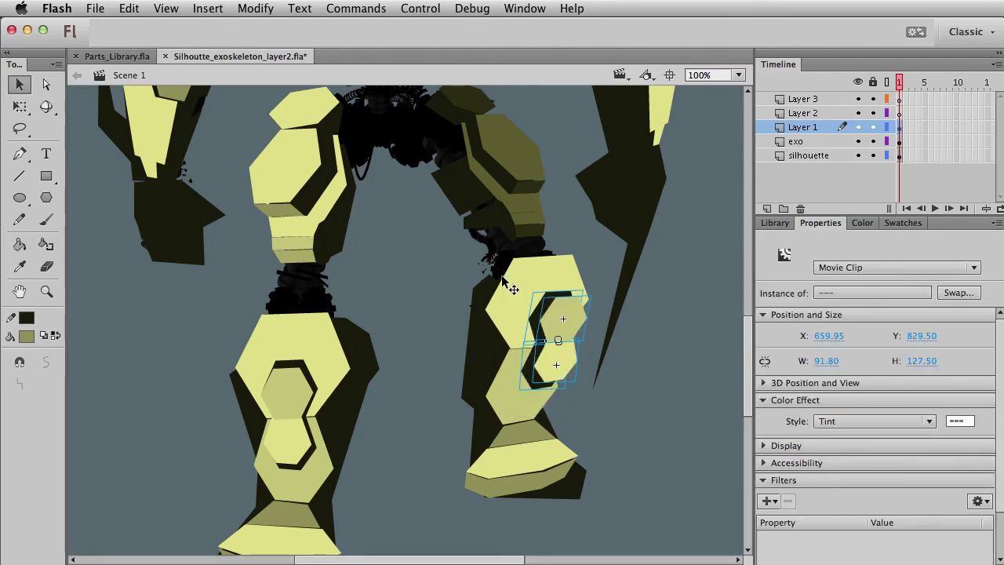
{"action": "left_click", "coordinate": [585, 252]}
Move the right foot's sole and foot plate down, clear of the leg silhouette.
{"action": "left_click_drag", "start_coordinate": [583, 265], "coordinate": [534, 253]}
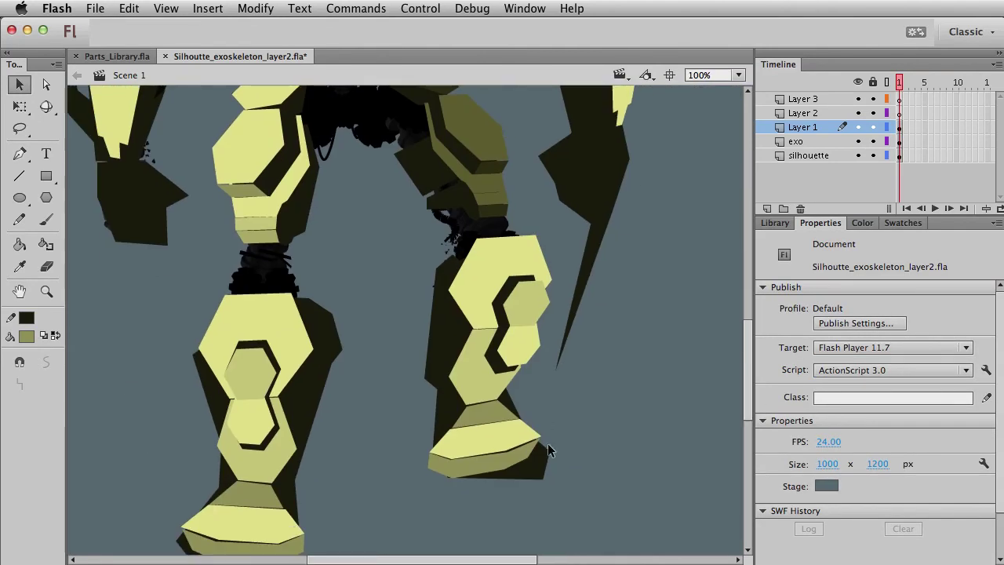
{"action": "left_click", "coordinate": [485, 440]}
{"action": "key", "text": "q"}
{"action": "key", "text": "v"}
{"action": "left_click", "coordinate": [495, 408]}
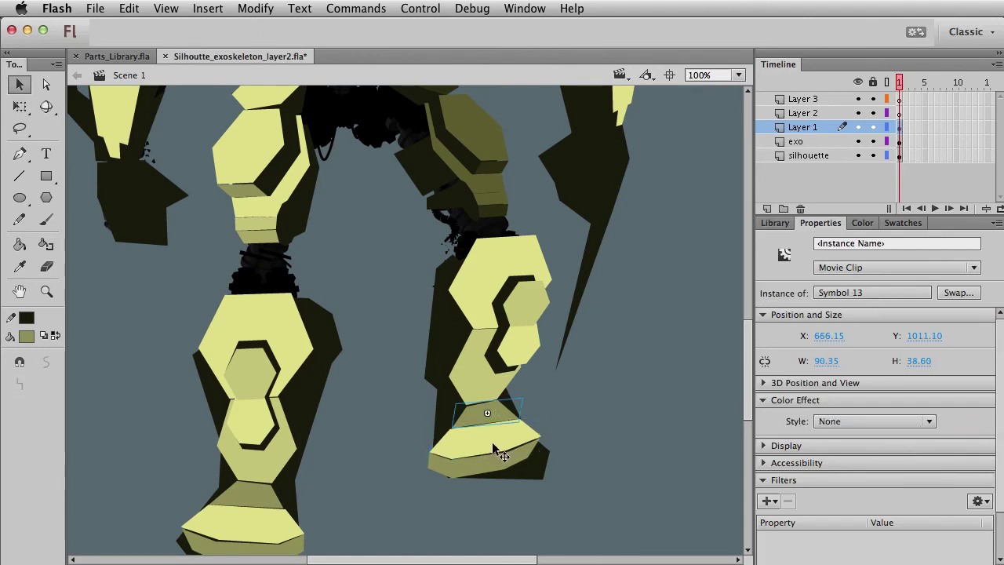
{"action": "left_click_drag", "start_coordinate": [488, 464], "coordinate": [551, 527]}
{"action": "left_click", "coordinate": [481, 420]}
{"action": "left_click_drag", "start_coordinate": [479, 439], "coordinate": [479, 535]}
Duplicate the right ankle plate's symbol and reshape the copy's lower corners so its front edge slants forward over the foot.
{"action": "left_click", "coordinate": [485, 415]}
{"action": "key", "text": "super+d"}
{"action": "left_click", "coordinate": [679, 453]}
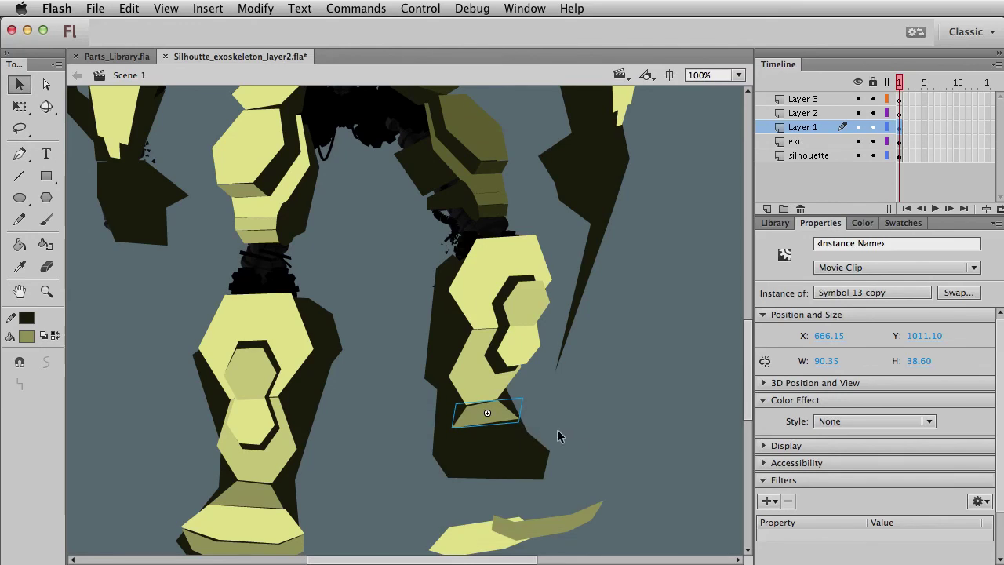
{"action": "double_click", "coordinate": [494, 422]}
{"action": "left_click", "coordinate": [520, 408]}
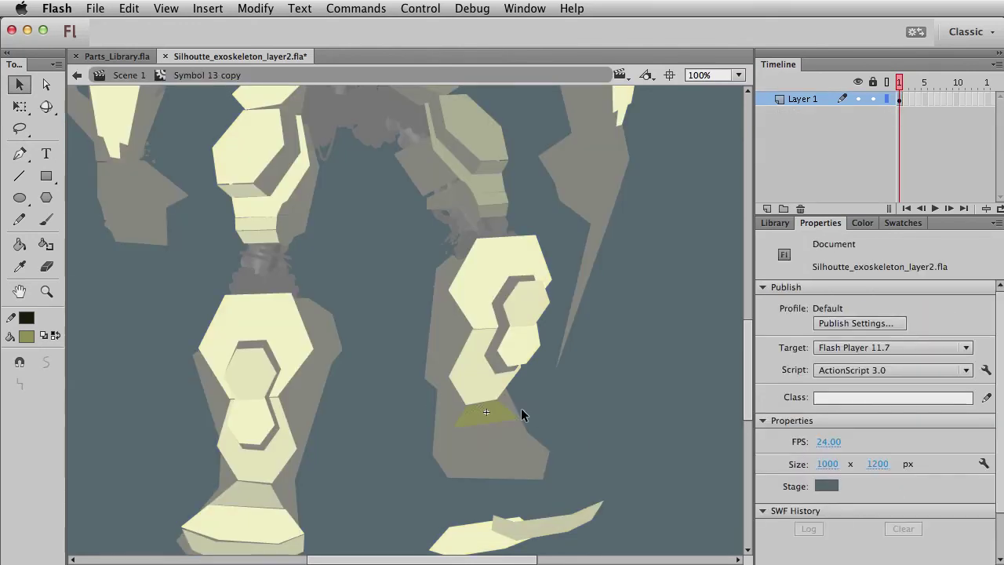
{"action": "double_click", "coordinate": [476, 430]}
Move the right foot plate up beneath the ankle plate and duplicate its symbol.
{"action": "left_click_drag", "start_coordinate": [470, 541], "coordinate": [488, 458]}
{"action": "key", "text": "super+d"}
{"action": "left_click", "coordinate": [694, 453]}
Reshape the right foot plate by moving its corners, with a raised top edge, a steeper heel edge and a blunter toe.
{"action": "double_click", "coordinate": [509, 452]}
{"action": "left_click_drag", "start_coordinate": [550, 431], "coordinate": [539, 432]}
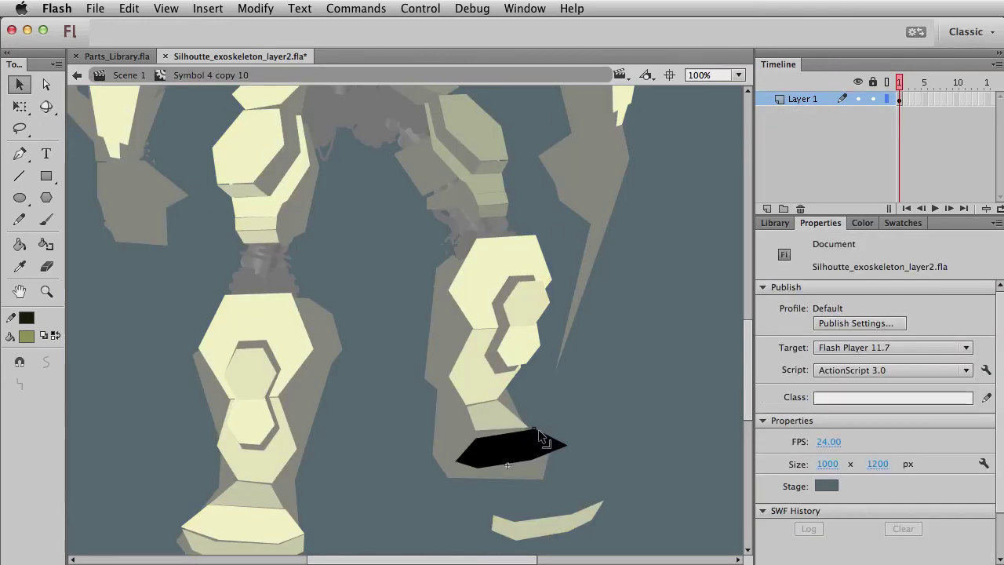
{"action": "left_click_drag", "start_coordinate": [475, 439], "coordinate": [478, 435]}
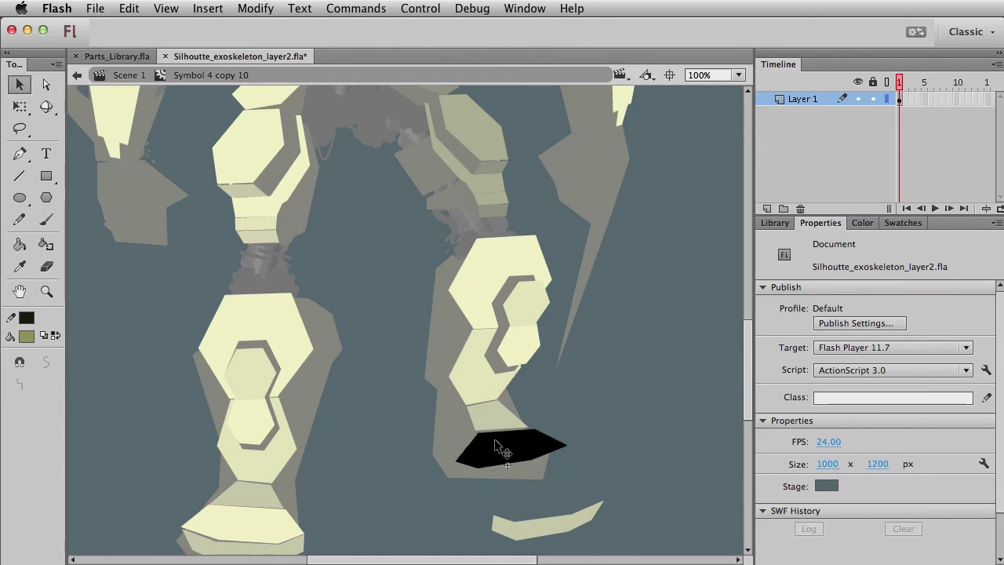
{"action": "left_click_drag", "start_coordinate": [536, 458], "coordinate": [570, 465]}
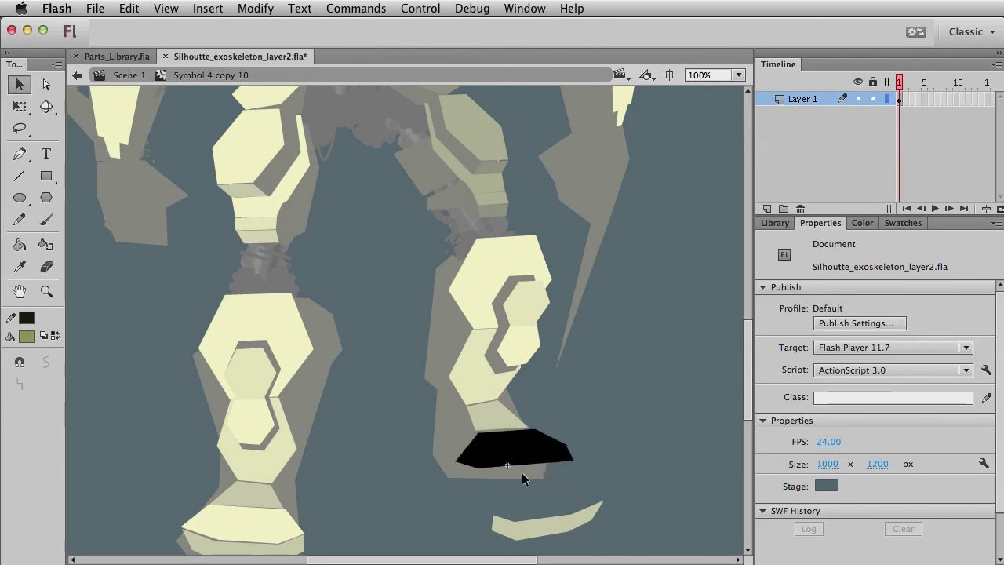
{"action": "left_click_drag", "start_coordinate": [477, 468], "coordinate": [530, 469]}
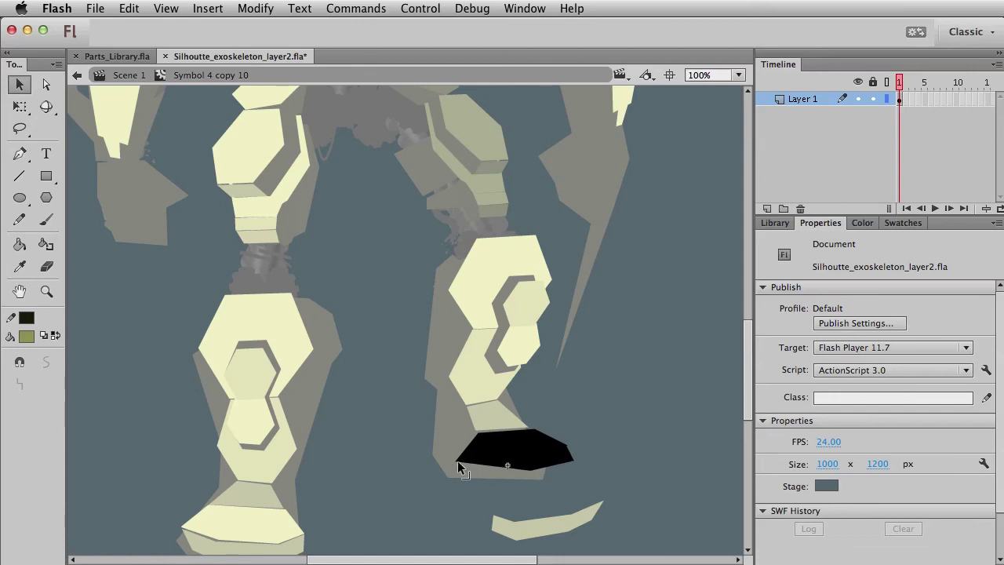
{"action": "left_click_drag", "start_coordinate": [456, 459], "coordinate": [483, 448]}
{"action": "left_click", "coordinate": [577, 453]}
{"action": "double_click", "coordinate": [593, 480]}
Move the right foot's sole up beneath the foot plate and duplicate its symbol.
{"action": "left_click", "coordinate": [570, 533]}
{"action": "left_click", "coordinate": [555, 518]}
{"action": "left_click_drag", "start_coordinate": [555, 517], "coordinate": [575, 477]}
{"action": "key", "text": "super+alt+d"}
{"action": "left_click", "coordinate": [654, 456]}
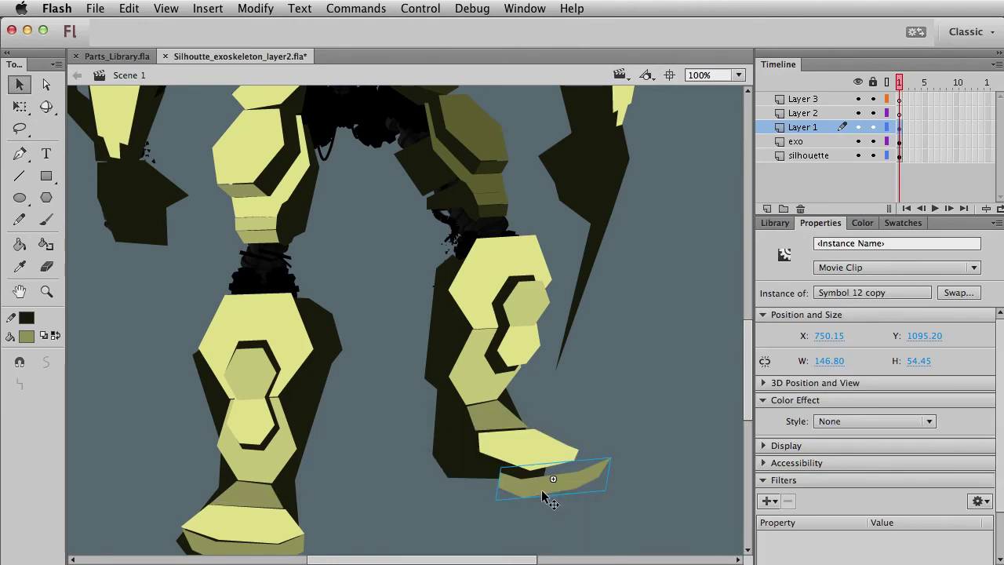
Reshape the front of the right sole so it wraps closely around the foot plate's toe.
{"action": "double_click", "coordinate": [551, 487]}
{"action": "key", "text": "z"}
{"action": "left_click_drag", "start_coordinate": [523, 414], "coordinate": [710, 561]}
{"action": "left_click", "coordinate": [639, 411]}
{"action": "left_click_drag", "start_coordinate": [498, 408], "coordinate": [491, 382]}
{"action": "left_click_drag", "start_coordinate": [609, 363], "coordinate": [509, 336]}
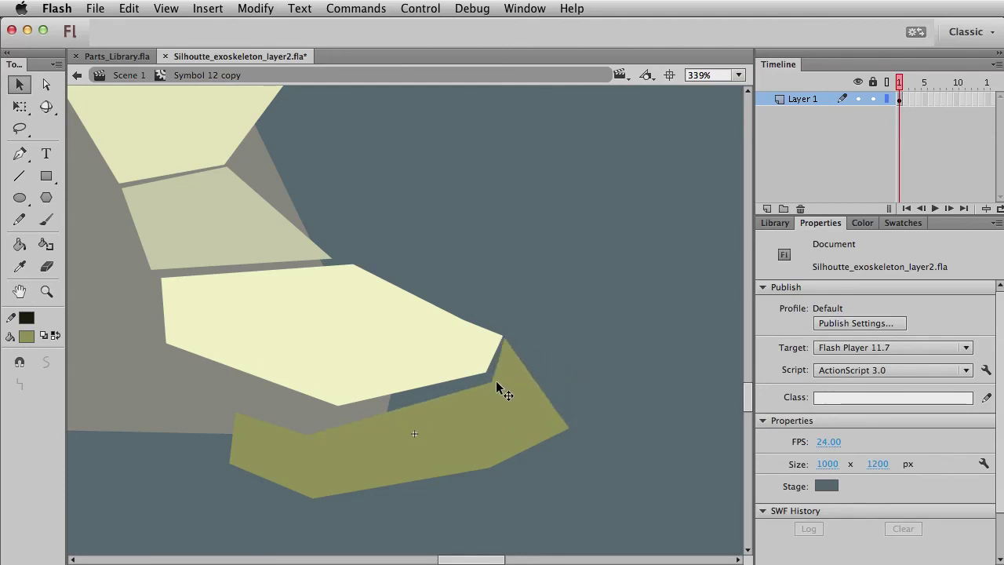
{"action": "left_click_drag", "start_coordinate": [567, 427], "coordinate": [521, 382]}
{"action": "left_click_drag", "start_coordinate": [486, 468], "coordinate": [510, 413]}
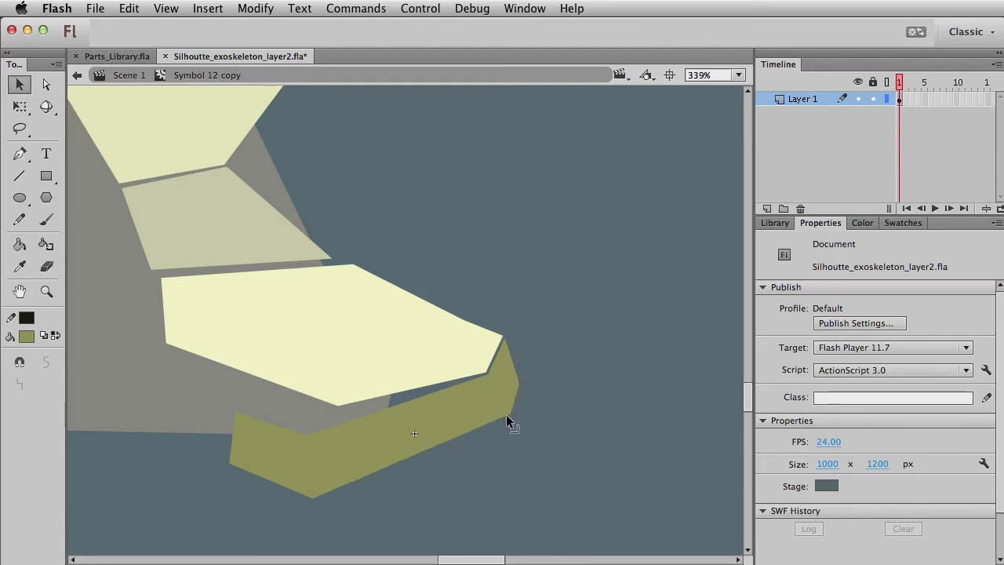
Fit the middle and rear corners of the right sole along the foot plate's lower edge, back to its heel end.
{"action": "left_click_drag", "start_coordinate": [307, 434], "coordinate": [339, 408]}
{"action": "left_click_drag", "start_coordinate": [313, 496], "coordinate": [332, 464]}
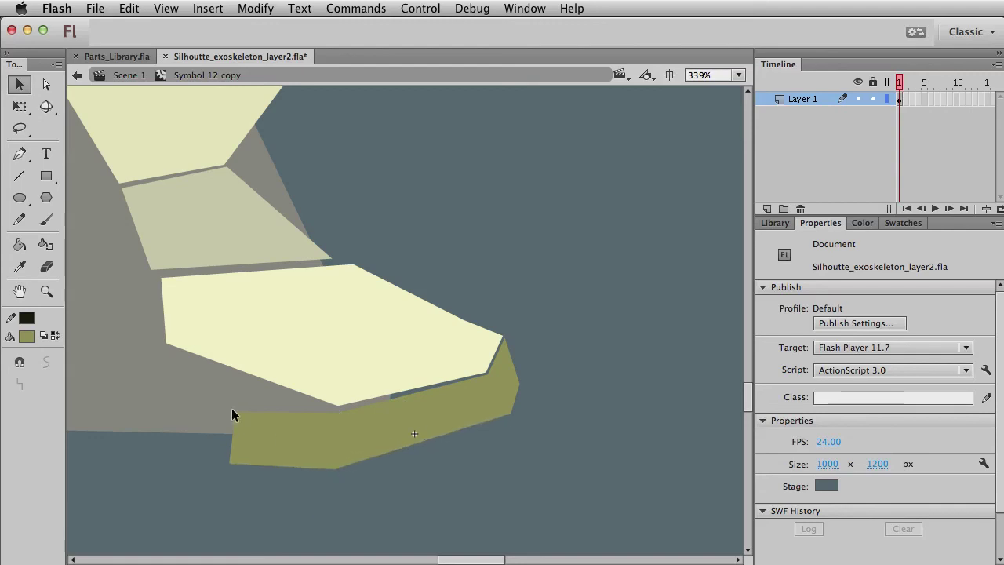
{"action": "left_click_drag", "start_coordinate": [233, 410], "coordinate": [164, 349]}
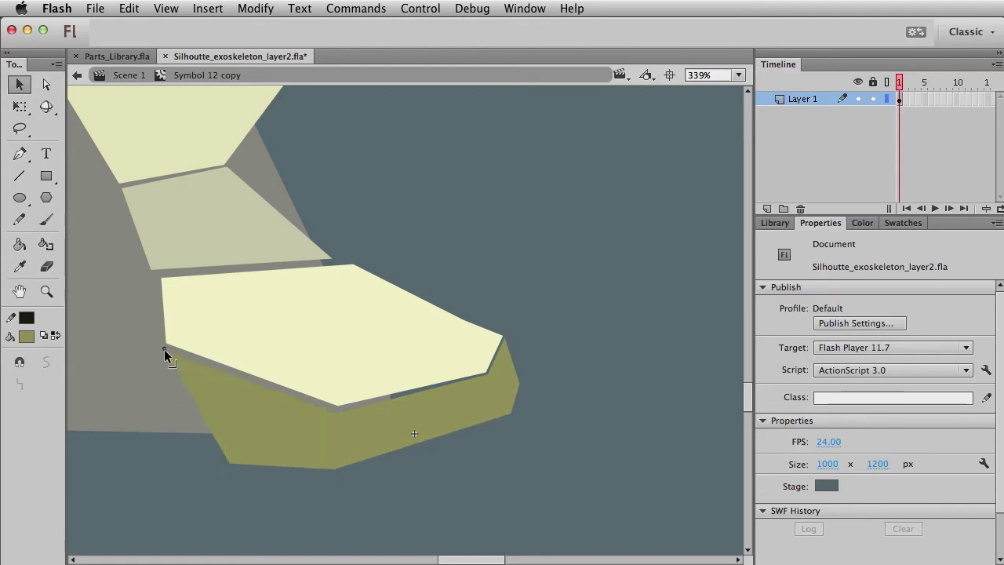
{"action": "left_click_drag", "start_coordinate": [234, 465], "coordinate": [201, 423]}
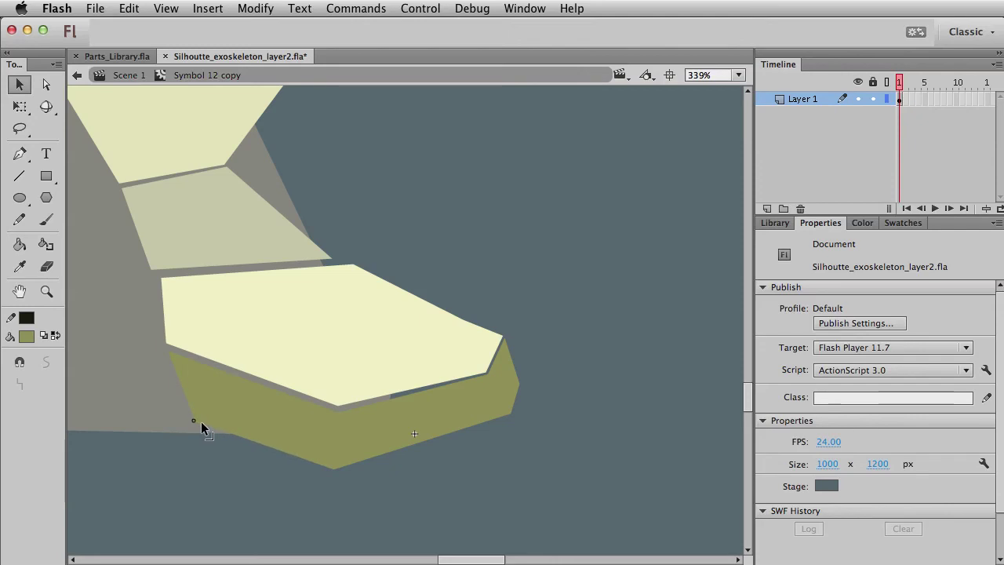
{"action": "double_click", "coordinate": [295, 480]}
{"action": "left_click", "coordinate": [531, 442]}
{"action": "left_click", "coordinate": [635, 408]}
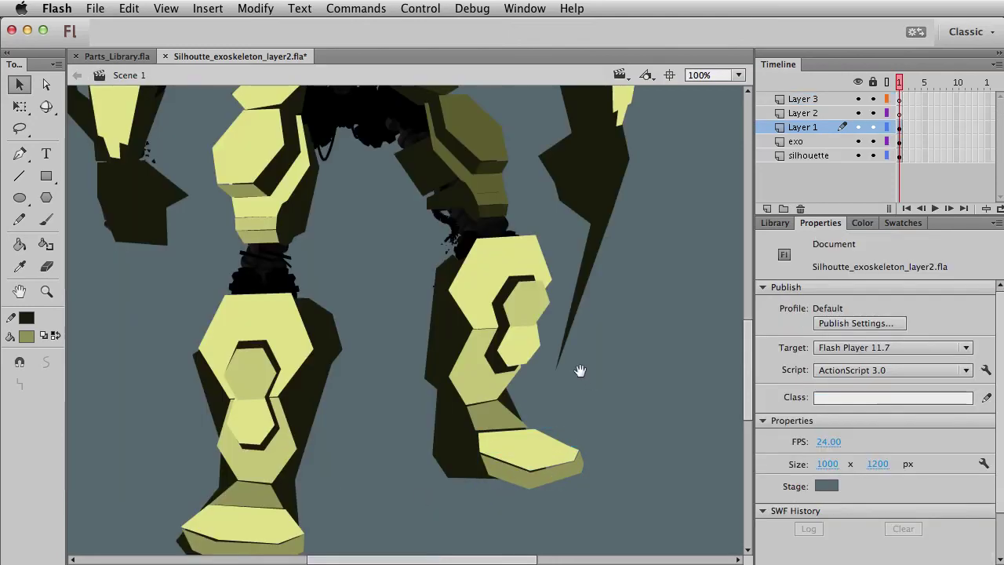
{"action": "left_click_drag", "start_coordinate": [579, 374], "coordinate": [593, 413]}
{"action": "double_click", "coordinate": [524, 501]}
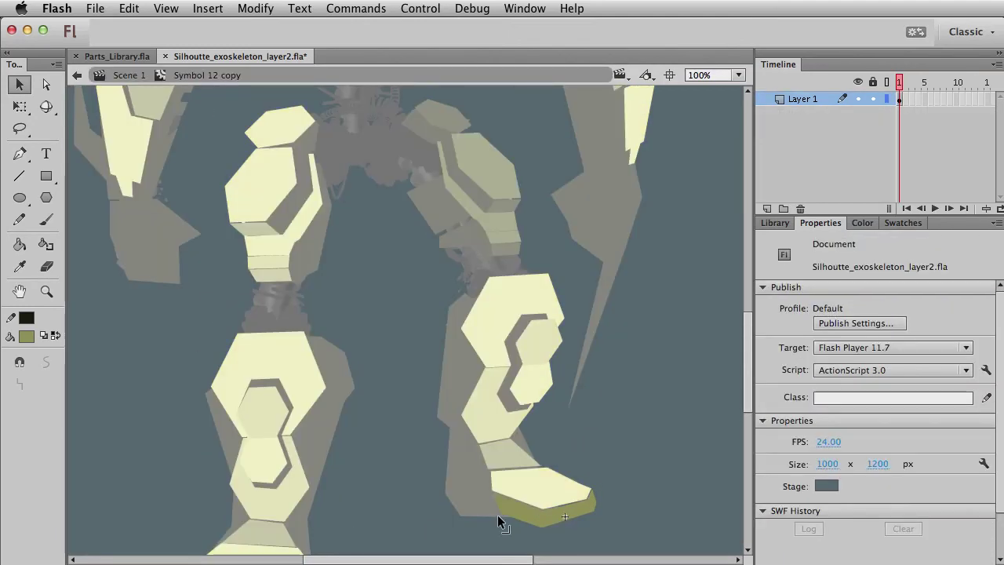
{"action": "double_click", "coordinate": [610, 393]}
{"action": "left_click", "coordinate": [654, 481]}
{"action": "left_click_drag", "start_coordinate": [654, 480], "coordinate": [593, 446]}
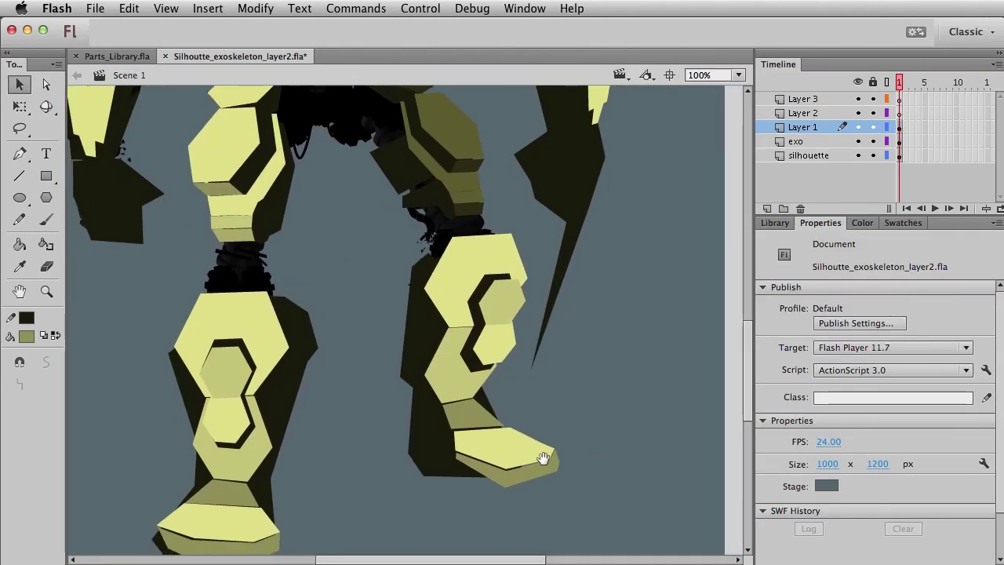
Reshape the dark exo silhouette behind the right foot so its bottom edge angles from the heel down to below the sole.
{"action": "left_click", "coordinate": [465, 468]}
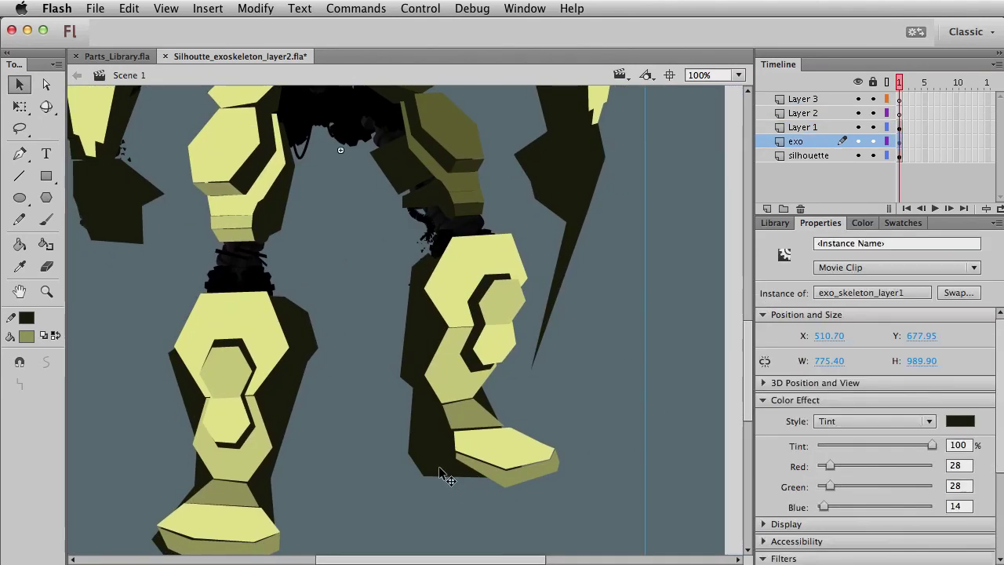
{"action": "double_click", "coordinate": [438, 466]}
{"action": "left_click_drag", "start_coordinate": [507, 455], "coordinate": [511, 480]}
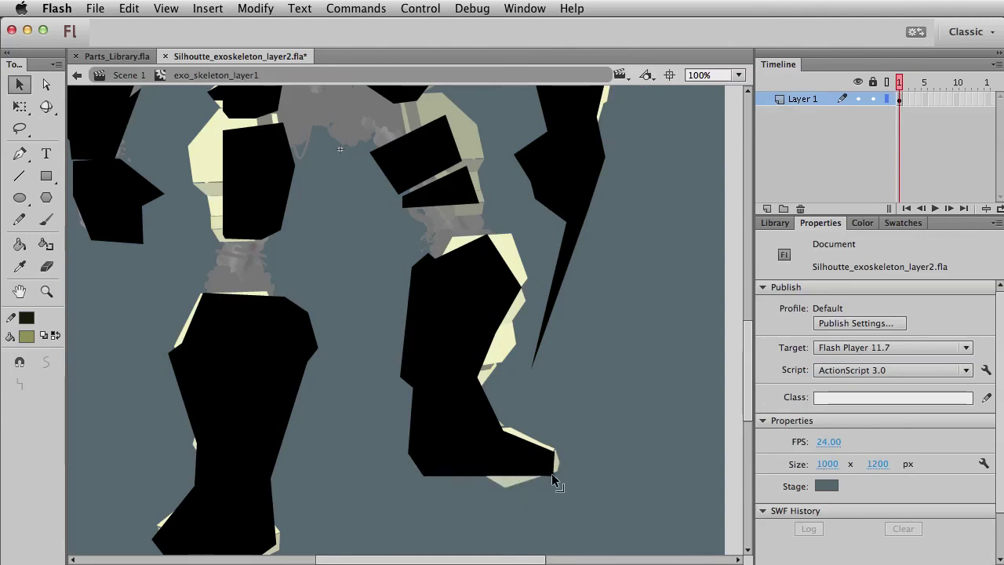
{"action": "double_click", "coordinate": [506, 490]}
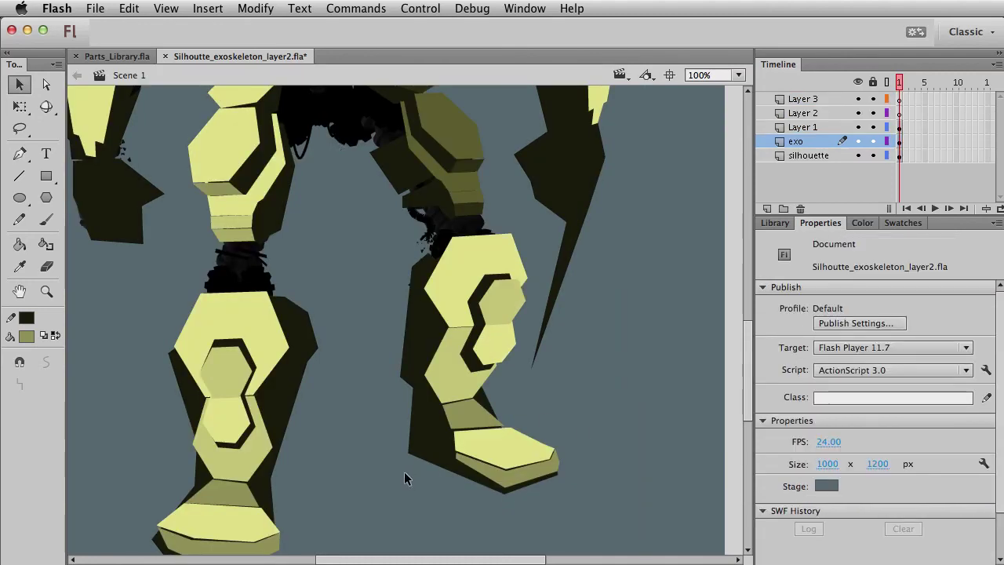
Stretch the right sole's rear corners back to the silhouette's heel and lower its bottom corner to the silhouette's edge.
{"action": "scroll", "coordinate": [440, 450], "scroll_direction": "left", "scroll_amount": 3}
{"action": "left_click", "coordinate": [511, 479]}
{"action": "left_click", "coordinate": [496, 480]}
{"action": "left_click", "coordinate": [498, 472]}
{"action": "double_click", "coordinate": [500, 469]}
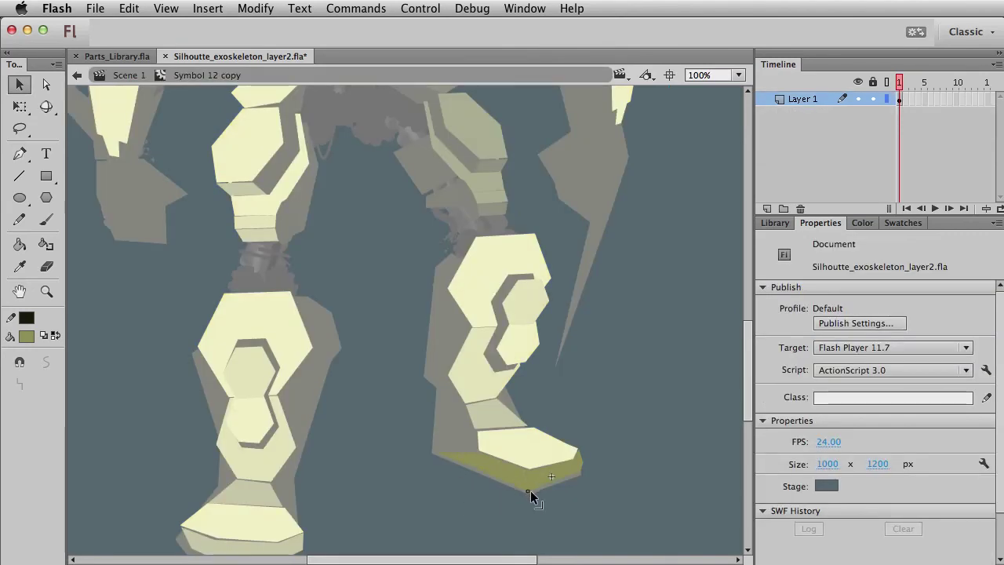
{"action": "double_click", "coordinate": [551, 519]}
{"action": "left_click", "coordinate": [552, 519]}
{"action": "left_click_drag", "start_coordinate": [389, 466], "coordinate": [317, 510]}
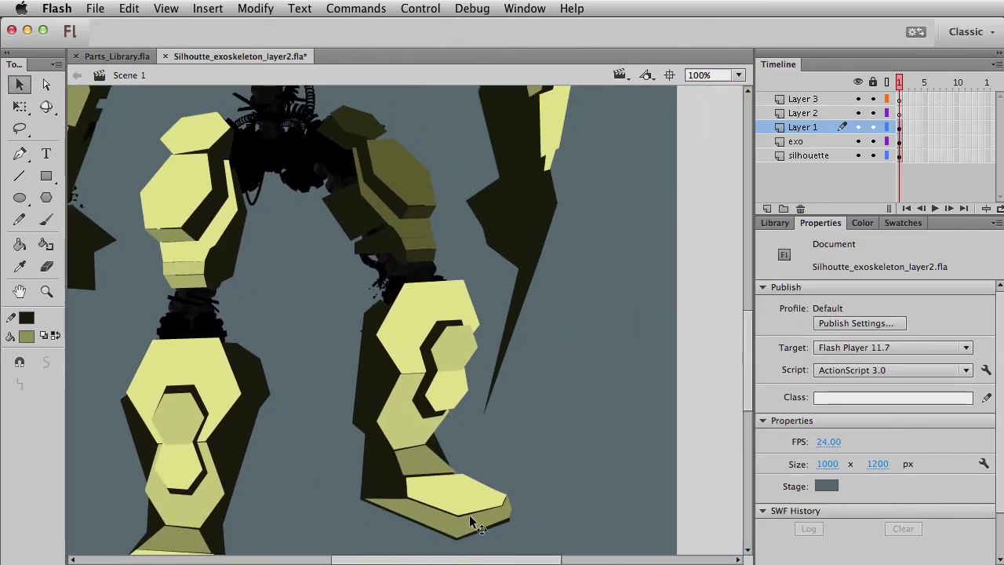
Delete the rear side section of the right sole, keeping only the face at the toe.
{"action": "scroll", "coordinate": [479, 484], "scroll_direction": "down", "scroll_amount": 3}
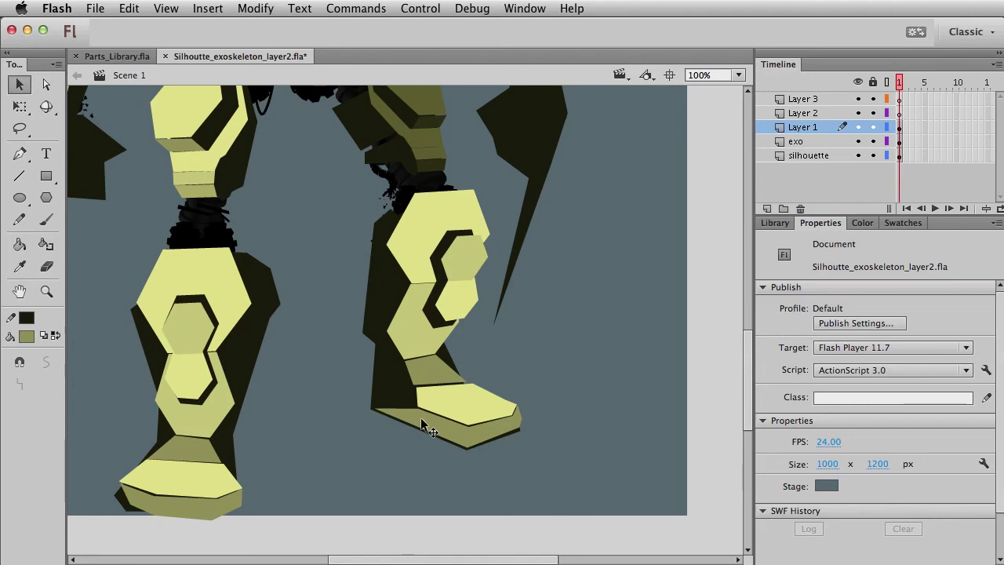
{"action": "left_click", "coordinate": [391, 417]}
{"action": "double_click", "coordinate": [448, 434]}
{"action": "left_click_drag", "start_coordinate": [342, 365], "coordinate": [468, 459]}
{"action": "key", "text": "Delete"}
{"action": "double_click", "coordinate": [569, 379]}
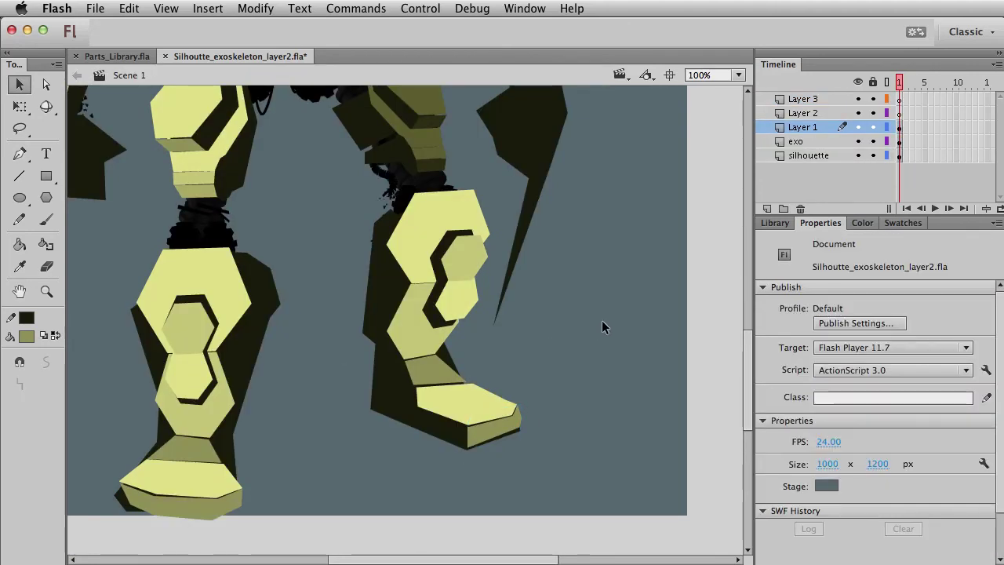
Pull the exo silhouette's front ankle edge in behind the right ankle plate.
{"action": "double_click", "coordinate": [384, 369]}
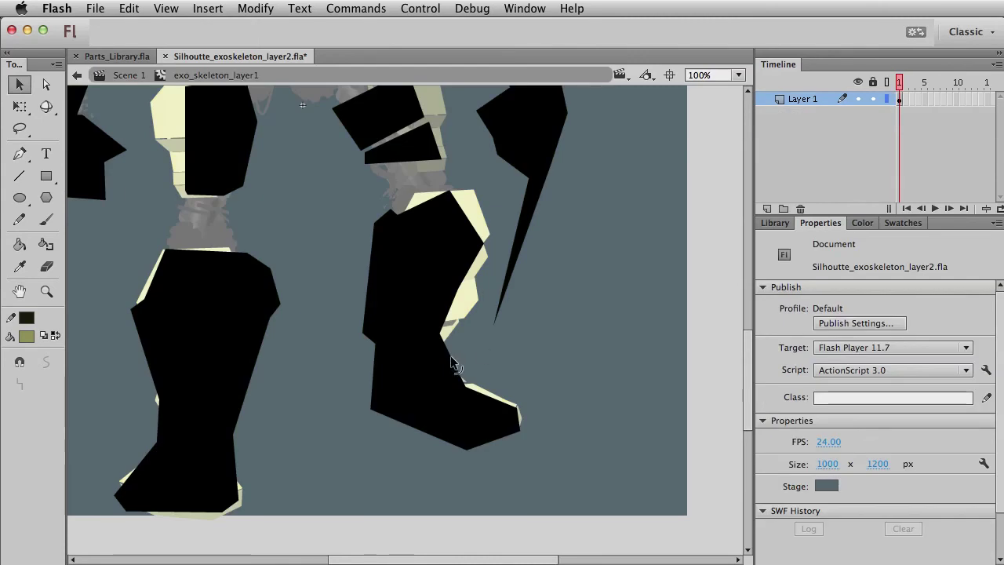
{"action": "double_click", "coordinate": [443, 362]}
{"action": "left_click", "coordinate": [459, 343]}
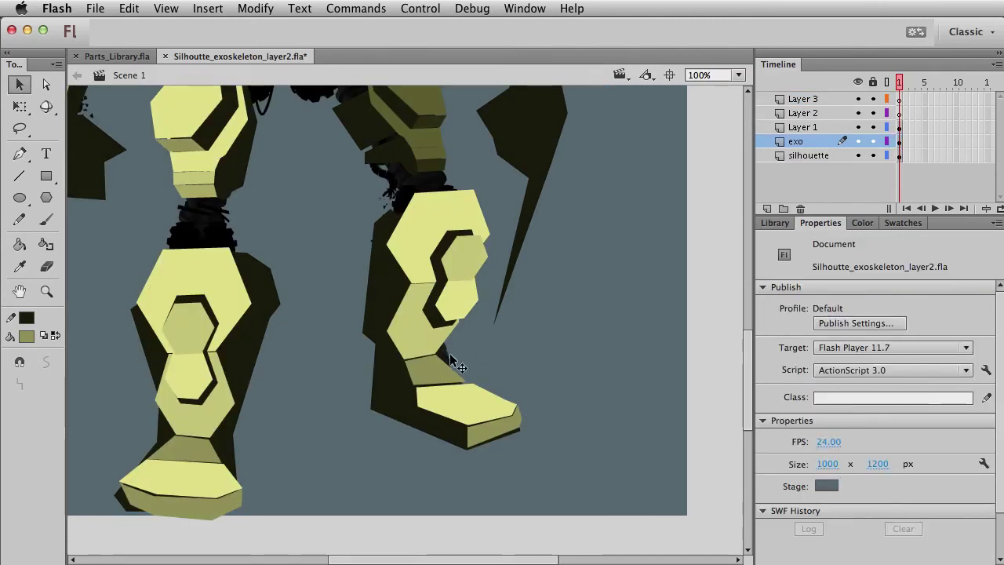
Pull in the base silhouette's edge at the front of the right ankle so it stays behind the armor.
{"action": "double_click", "coordinate": [452, 359]}
{"action": "left_click", "coordinate": [448, 351]}
{"action": "left_click", "coordinate": [452, 361]}
{"action": "double_click", "coordinate": [535, 370]}
{"action": "left_click", "coordinate": [535, 366]}
{"action": "left_click_drag", "start_coordinate": [397, 355], "coordinate": [521, 513]}
{"action": "left_click_drag", "start_coordinate": [490, 293], "coordinate": [384, 195]}
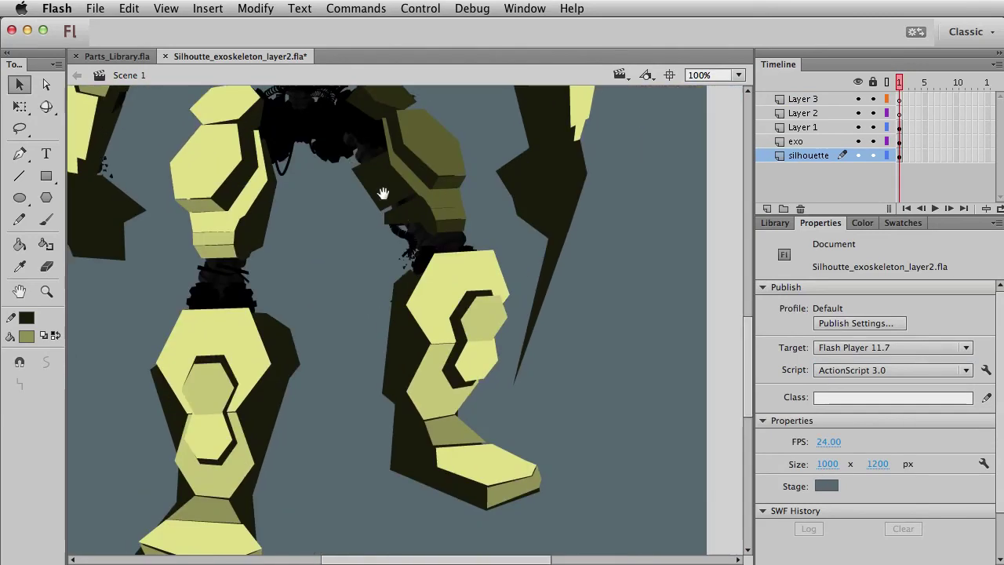
Tint the right leg's upper shin plate, foot plate and lower shin inset with the dark olive sampled from the thigh armor.
{"action": "left_click", "coordinate": [459, 291]}
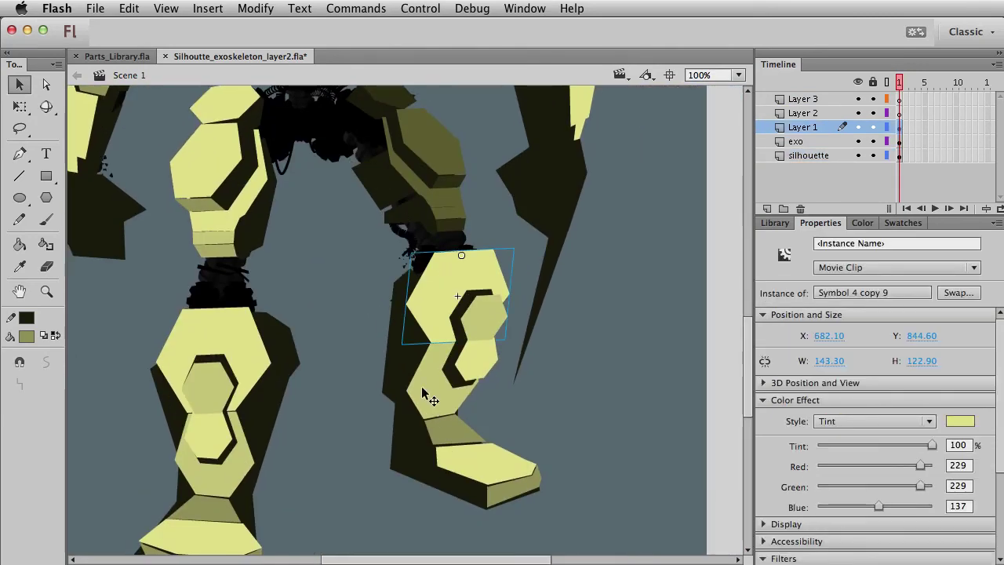
{"action": "left_click", "coordinate": [492, 465], "text": "shift"}
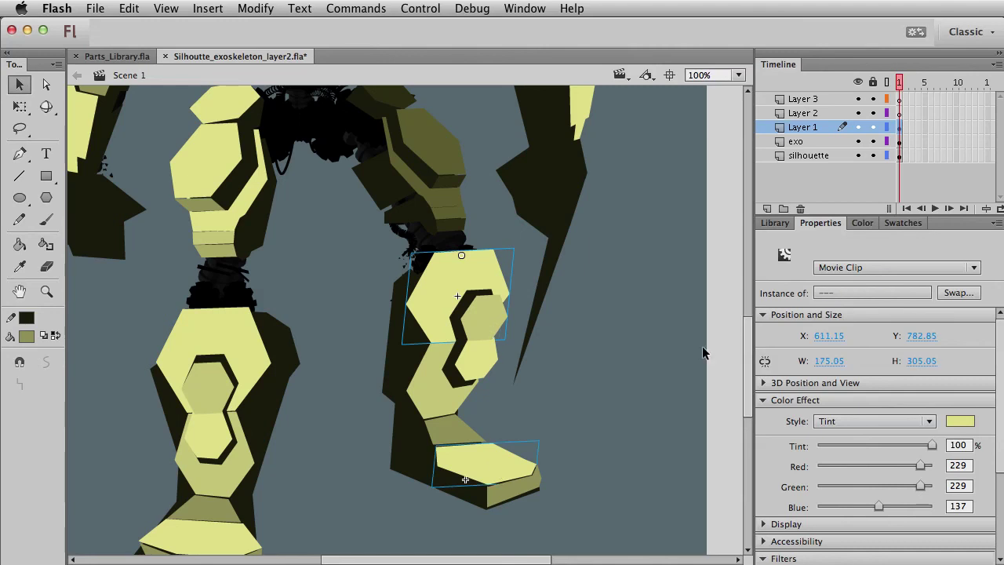
{"action": "left_click", "coordinate": [958, 422]}
{"action": "left_click", "coordinate": [443, 156]}
{"action": "left_click", "coordinate": [602, 382]}
{"action": "left_click", "coordinate": [477, 356]}
{"action": "left_click", "coordinate": [967, 427]}
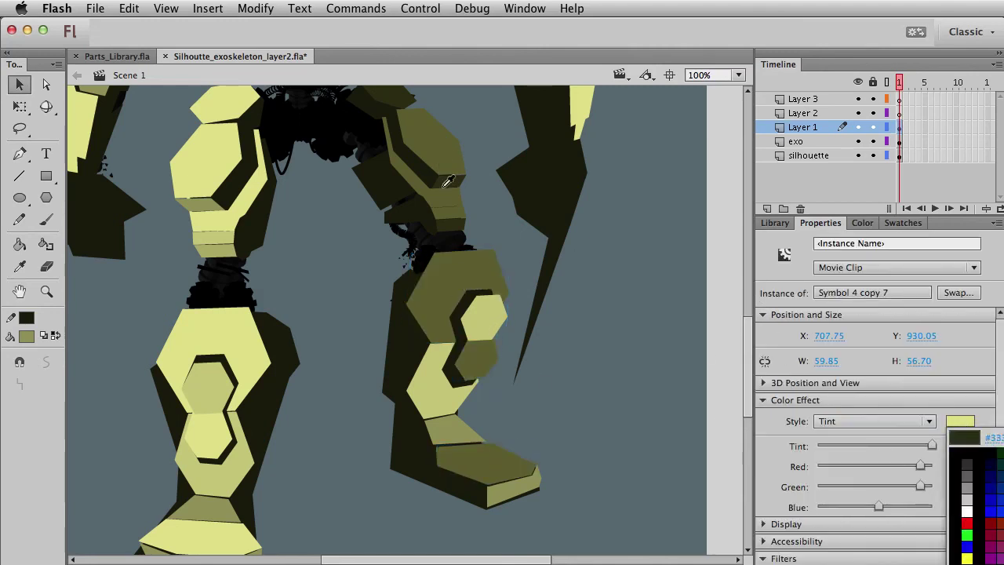
{"action": "left_click", "coordinate": [427, 149]}
Tint the right leg's upper shin inset and lower shin plate with a darker olive sampled from the thigh armor.
{"action": "left_click", "coordinate": [477, 337]}
{"action": "left_click", "coordinate": [432, 386], "text": "shift"}
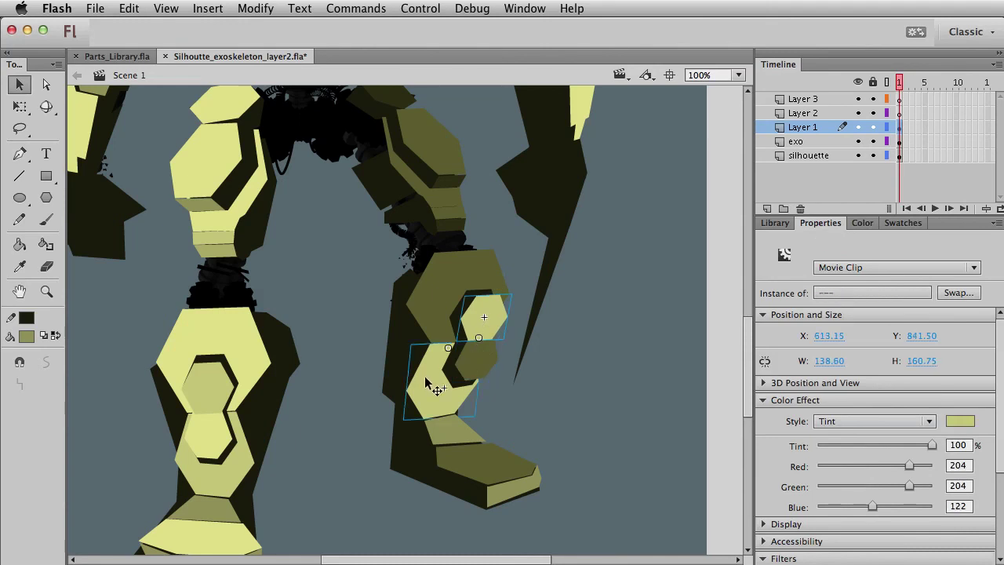
{"action": "left_click", "coordinate": [966, 426]}
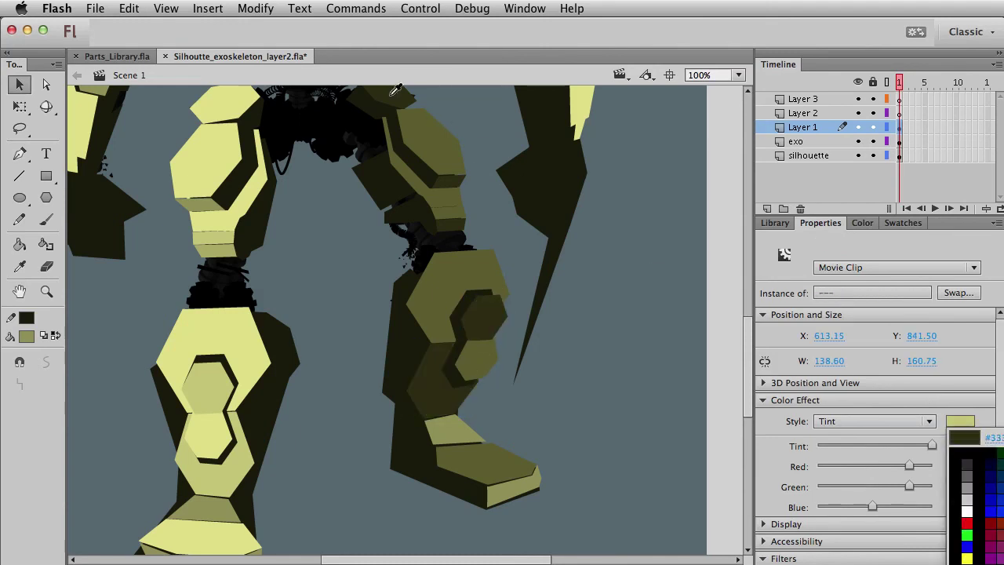
{"action": "left_click", "coordinate": [437, 202]}
{"action": "left_click", "coordinate": [497, 349]}
Tint the right leg's ankle plate and the front face of its foot with a dark olive.
{"action": "left_click", "coordinate": [459, 430]}
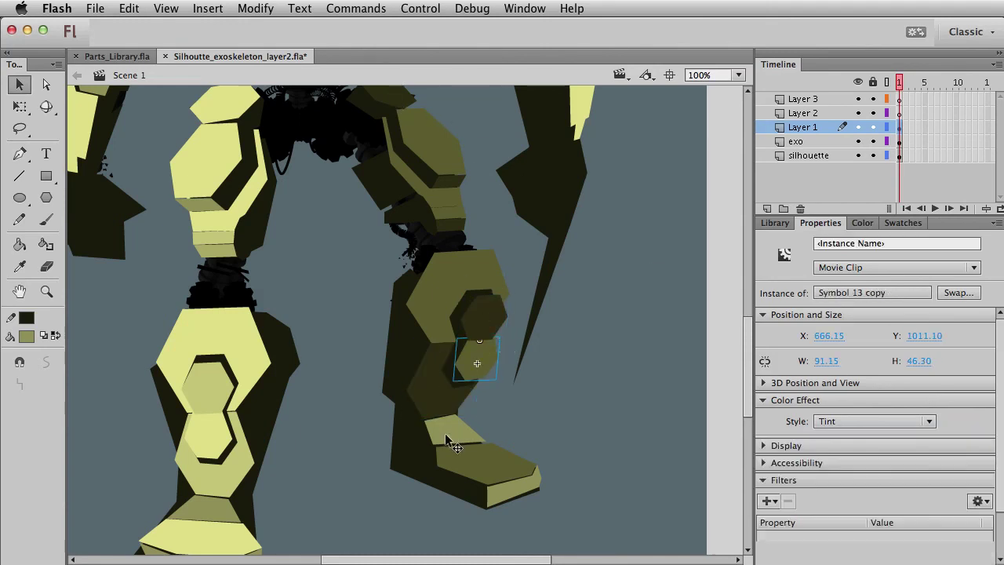
{"action": "left_click", "coordinate": [872, 421]}
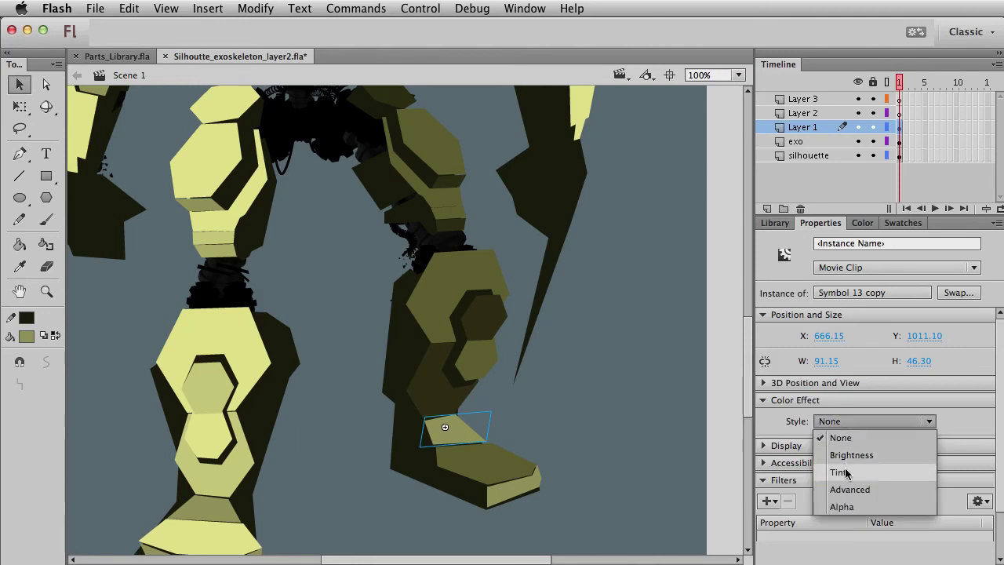
{"action": "left_click", "coordinate": [564, 436]}
{"action": "left_click", "coordinate": [564, 436]}
{"action": "left_click", "coordinate": [500, 475]}
{"action": "left_click", "coordinate": [450, 431], "text": "shift"}
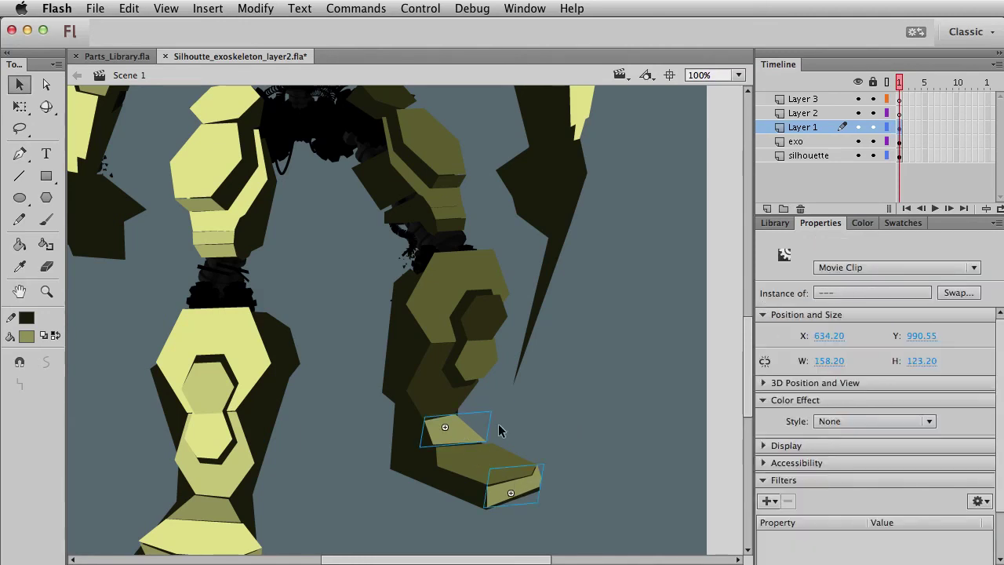
{"action": "left_click", "coordinate": [873, 428]}
{"action": "left_click", "coordinate": [874, 473]}
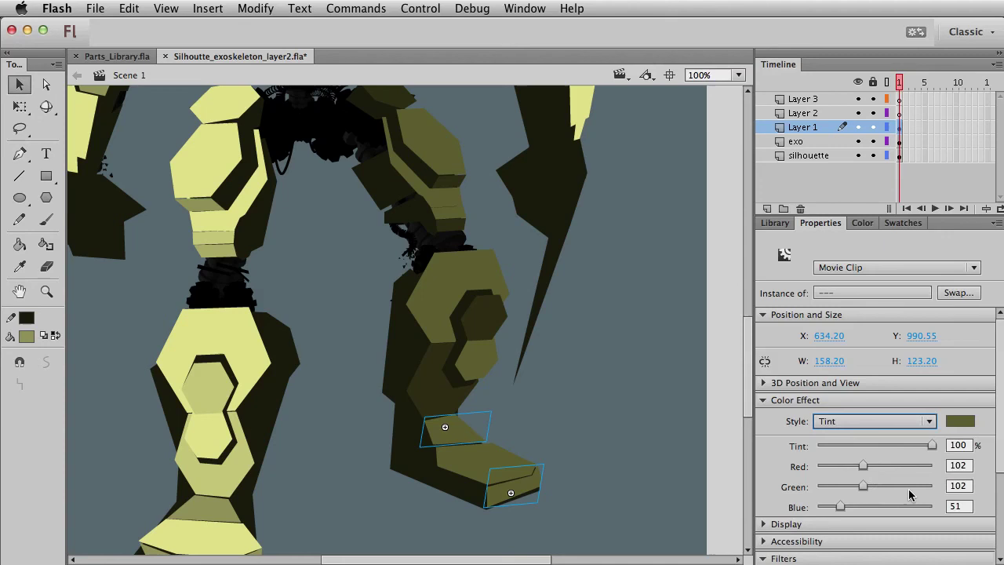
{"action": "left_click", "coordinate": [960, 421]}
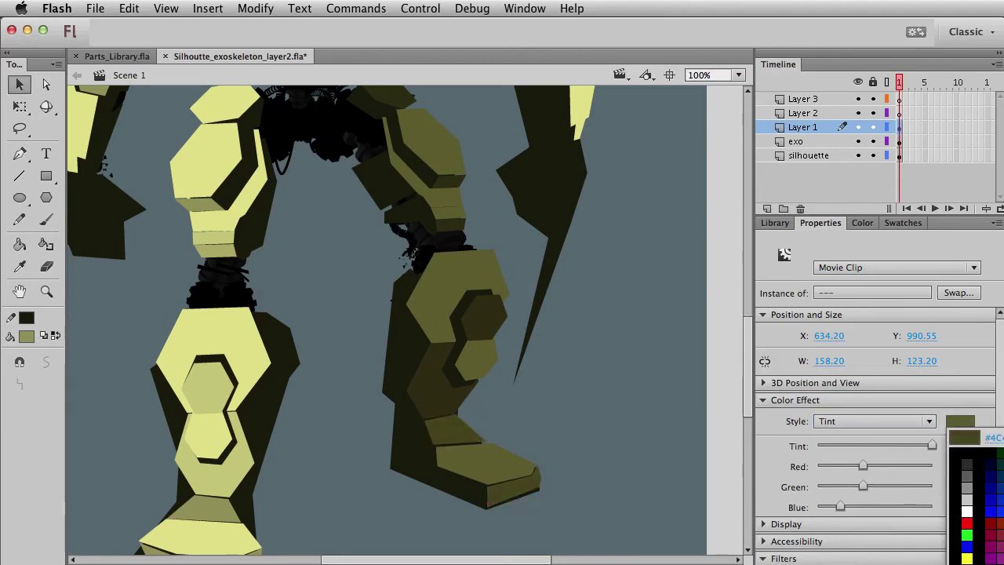
{"action": "left_click", "coordinate": [997, 541]}
{"action": "left_click", "coordinate": [594, 464]}
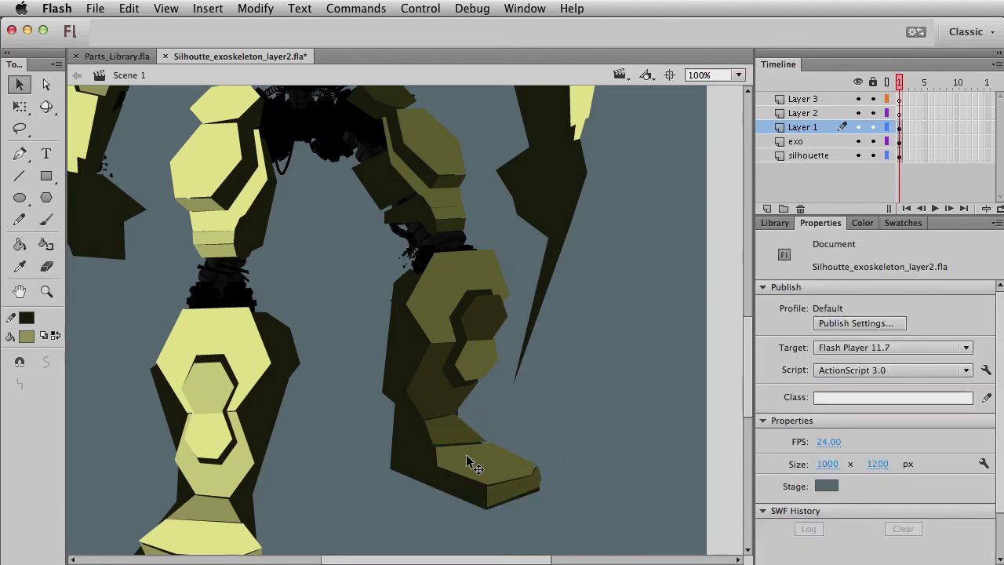
Tint the right foot's top plate with the darker olive sampled from the lower shin plate.
{"action": "left_click", "coordinate": [471, 460]}
{"action": "left_click", "coordinate": [952, 421]}
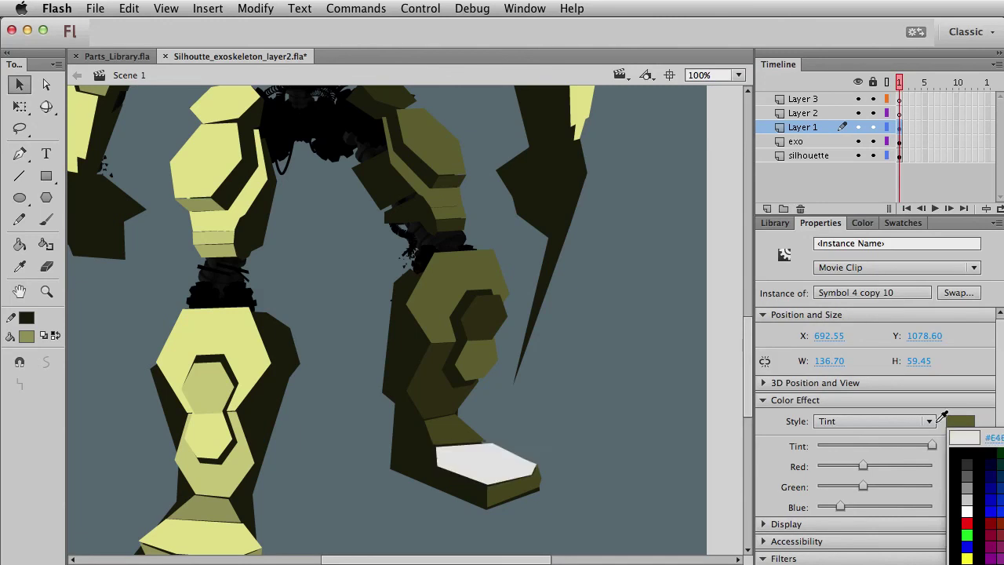
{"action": "left_click", "coordinate": [426, 401]}
{"action": "left_click", "coordinate": [604, 441]}
Tint the right leg's upper shin inset with the olive sampled from the ankle plate.
{"action": "key", "text": "space"}
{"action": "left_click_drag", "start_coordinate": [385, 248], "coordinate": [330, 213]}
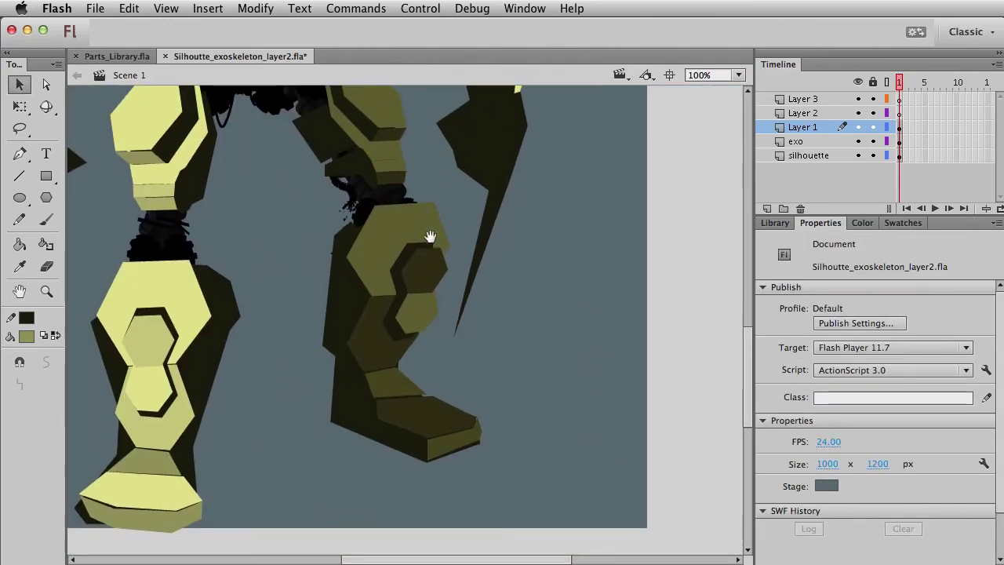
{"action": "left_click", "coordinate": [415, 288]}
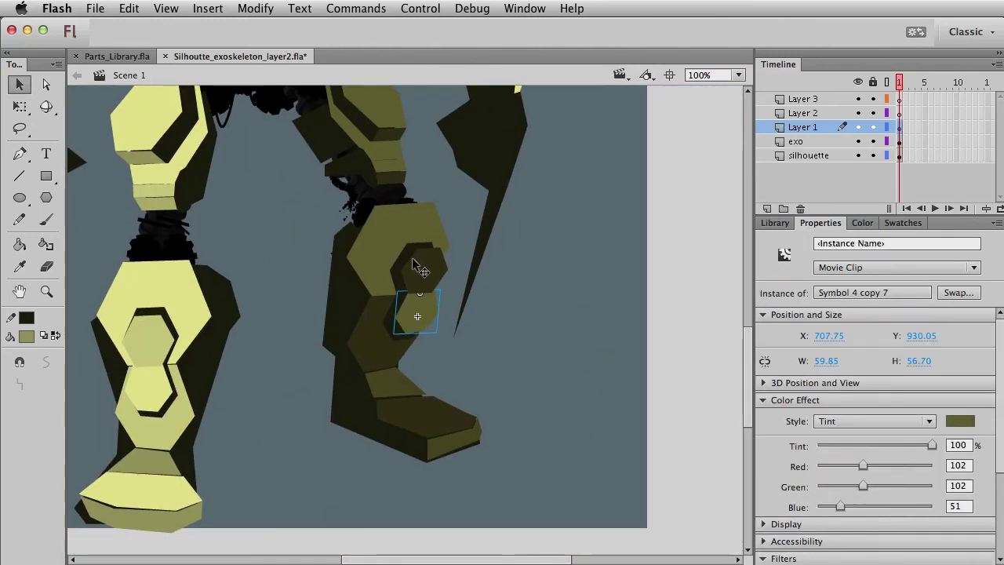
{"action": "left_click", "coordinate": [960, 421]}
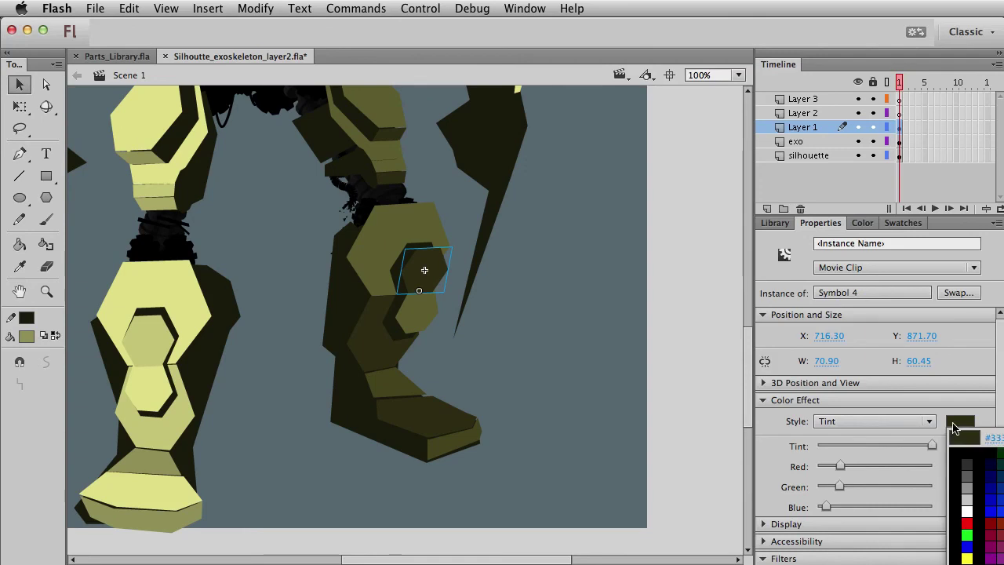
{"action": "left_click", "coordinate": [410, 379]}
{"action": "left_click", "coordinate": [497, 392]}
Edit the exo silhouette in outline view and reshape its edges to follow the left leg's ankle and foot plates.
{"action": "left_click_drag", "start_coordinate": [370, 347], "coordinate": [456, 437]}
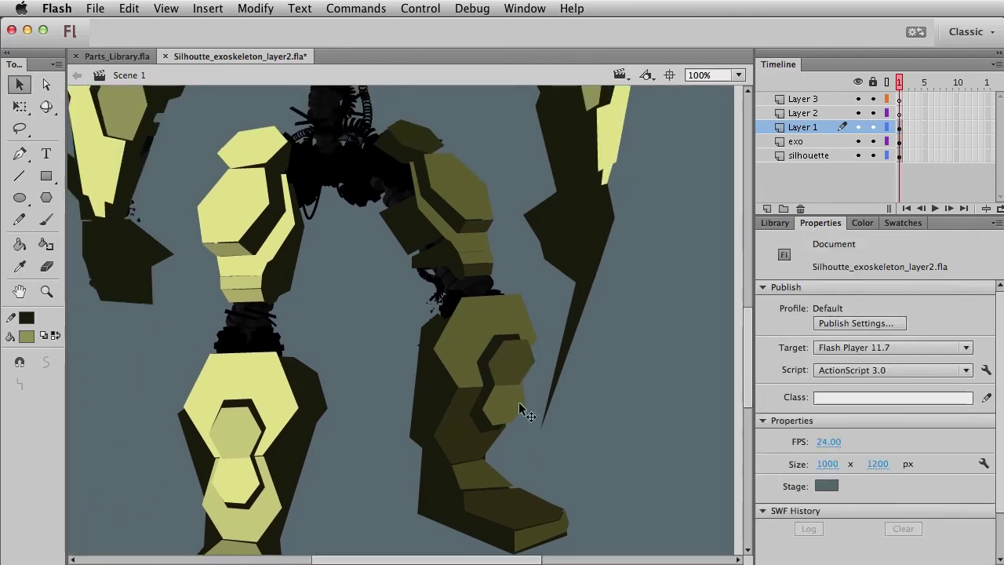
{"action": "left_click_drag", "start_coordinate": [489, 392], "coordinate": [435, 424]}
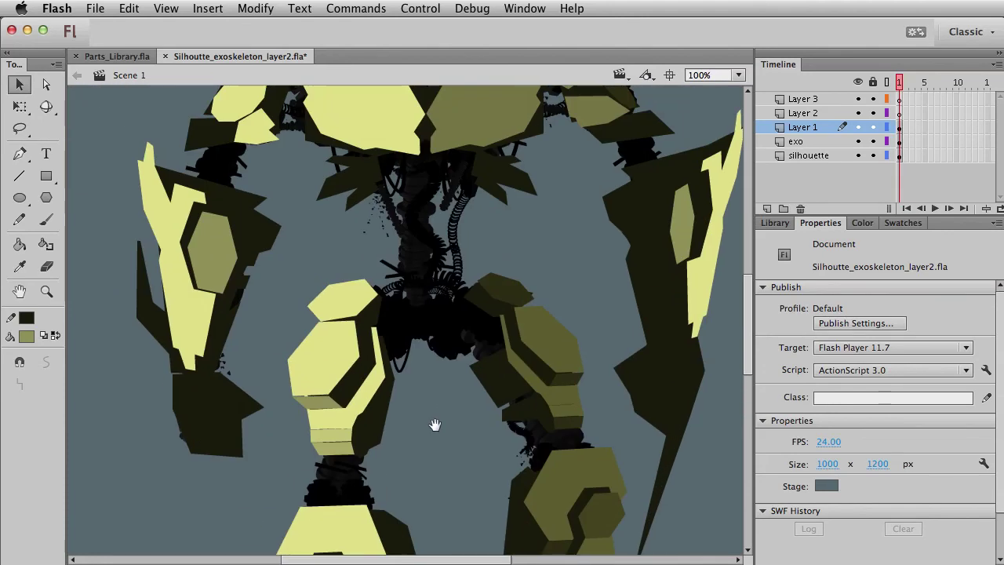
{"action": "left_click_drag", "start_coordinate": [357, 280], "coordinate": [370, 159]}
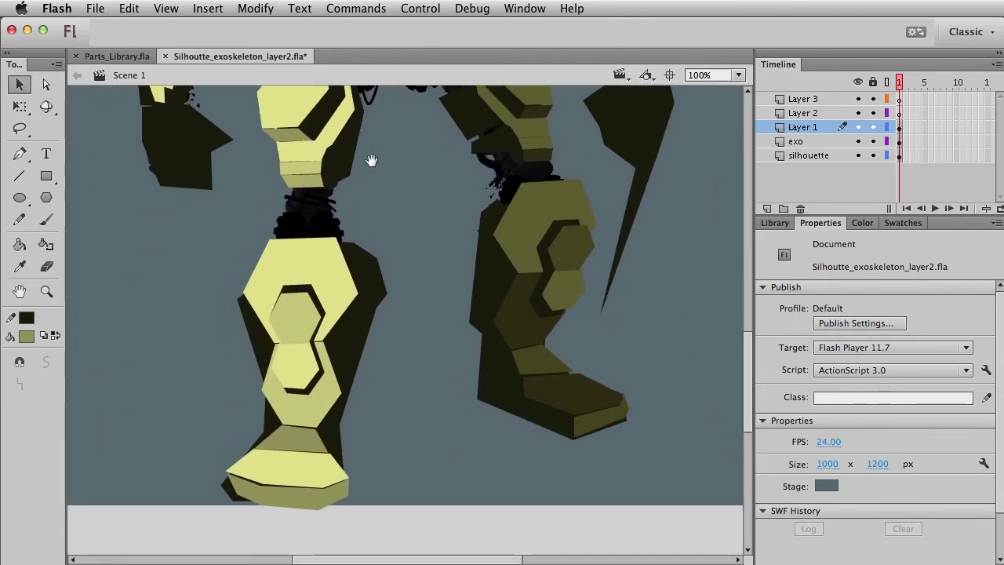
{"action": "double_click", "coordinate": [331, 434]}
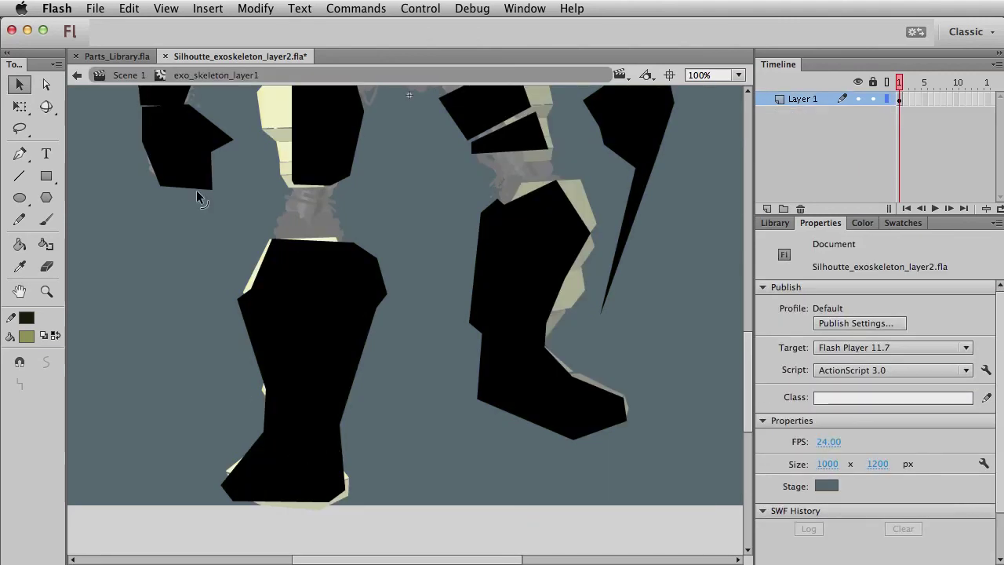
{"action": "left_click", "coordinate": [887, 99]}
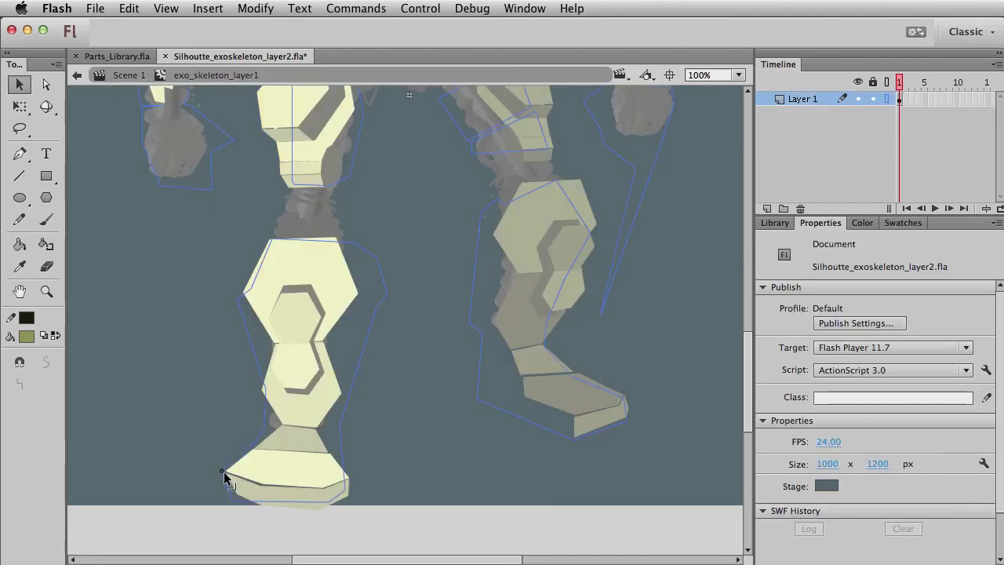
{"action": "scroll", "coordinate": [387, 436], "scroll_direction": "down", "scroll_amount": 3}
{"action": "left_click_drag", "start_coordinate": [346, 388], "coordinate": [331, 396]}
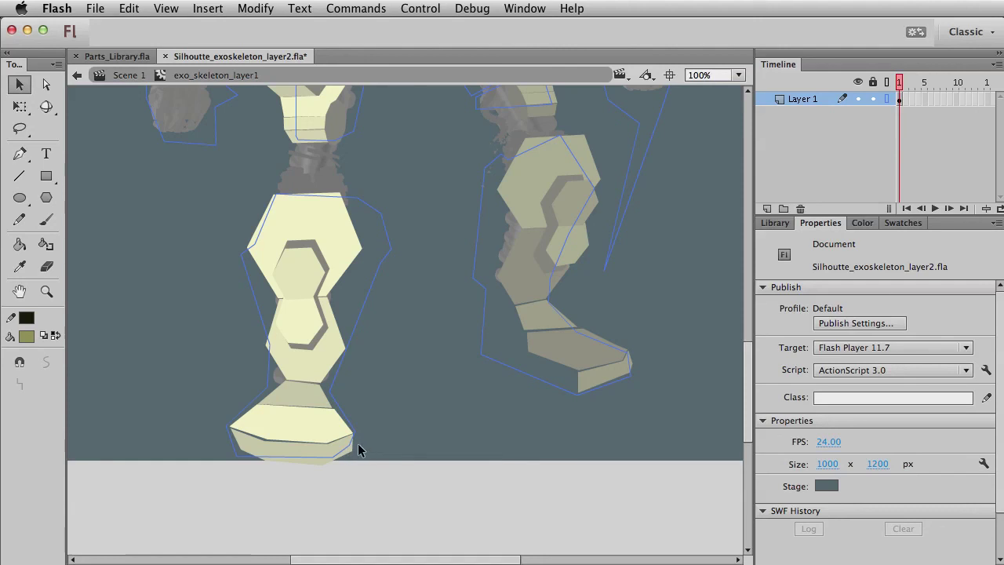
{"action": "left_click_drag", "start_coordinate": [353, 457], "coordinate": [327, 469]}
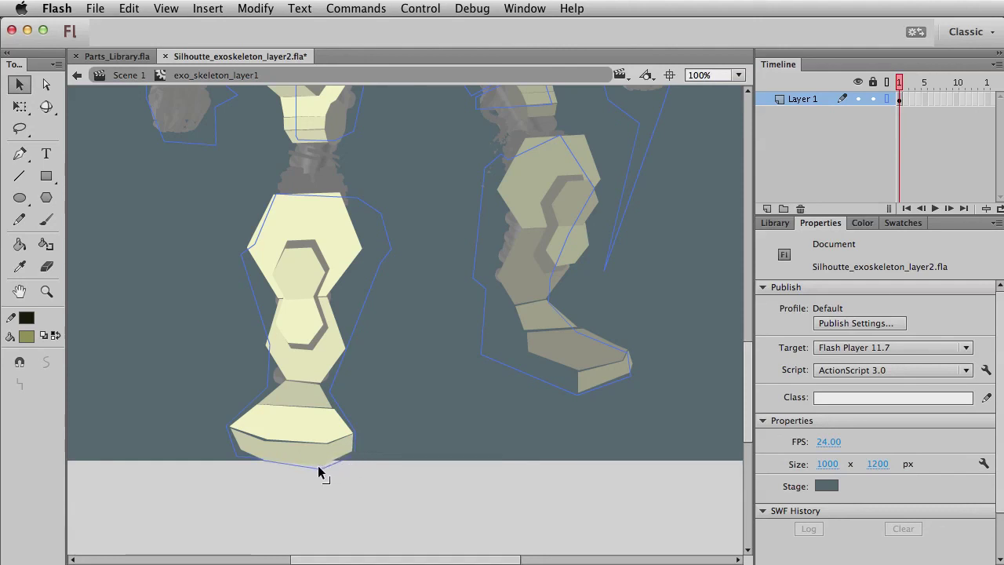
{"action": "left_click_drag", "start_coordinate": [238, 463], "coordinate": [269, 469]}
Reshape the exo silhouette's edges on both sides of the left lower shin to follow the armor, and return to the main scene.
{"action": "double_click", "coordinate": [406, 415]}
{"action": "double_click", "coordinate": [337, 355]}
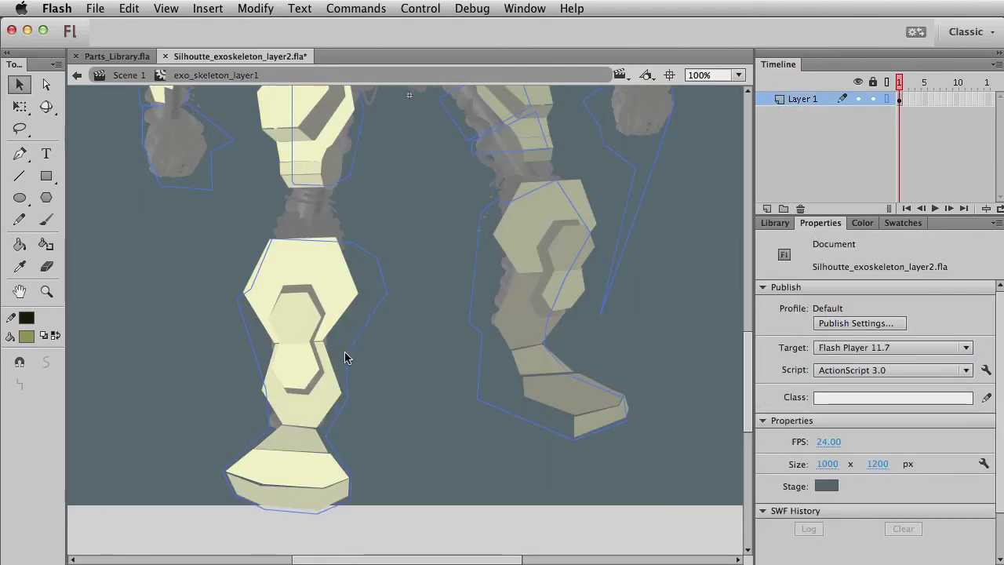
{"action": "left_click_drag", "start_coordinate": [261, 392], "coordinate": [268, 390]}
{"action": "left_click", "coordinate": [207, 400]}
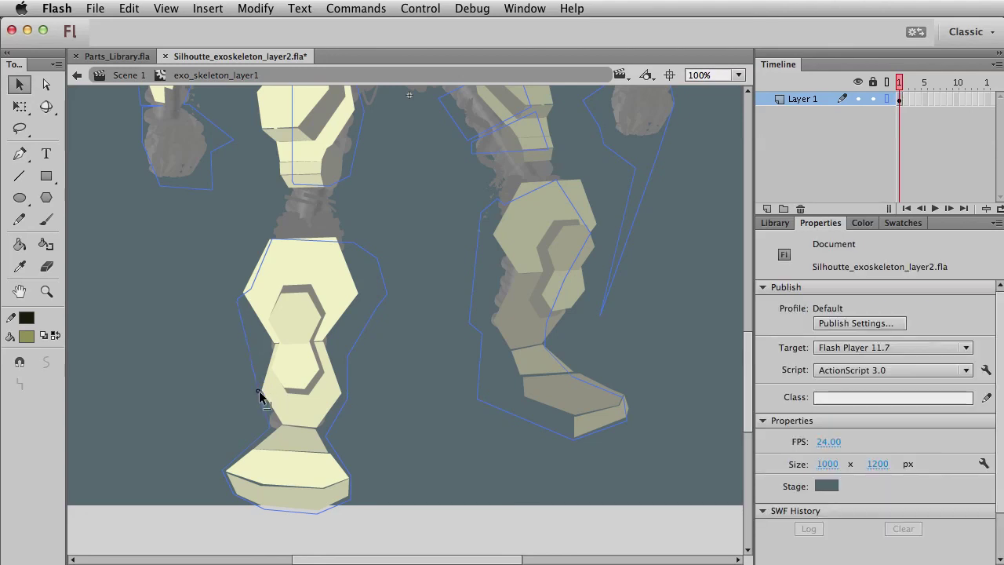
{"action": "double_click", "coordinate": [420, 421]}
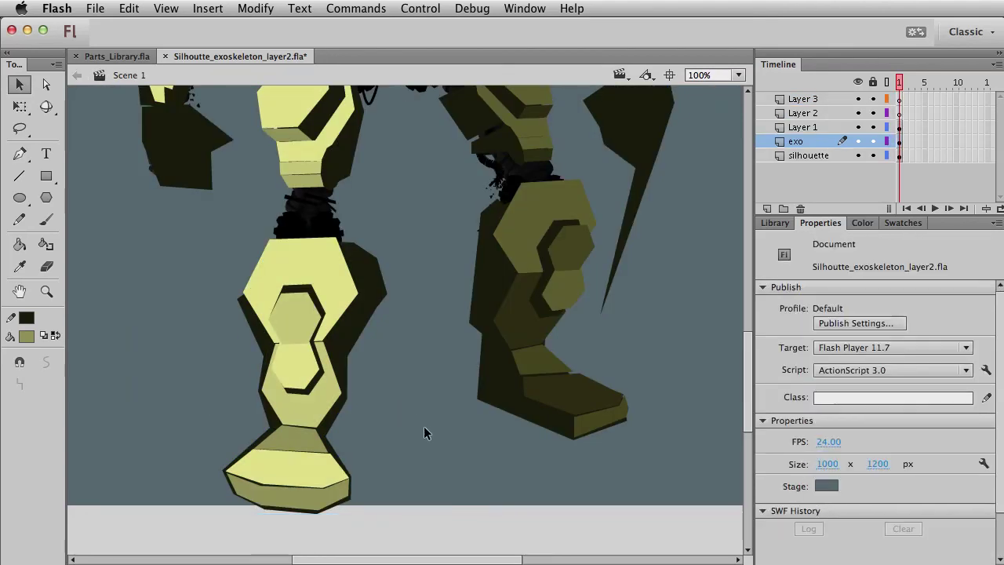
Examine the whole robot figure, and inspect the chest, shoulder and waist areas up close.
{"action": "left_click", "coordinate": [47, 291]}
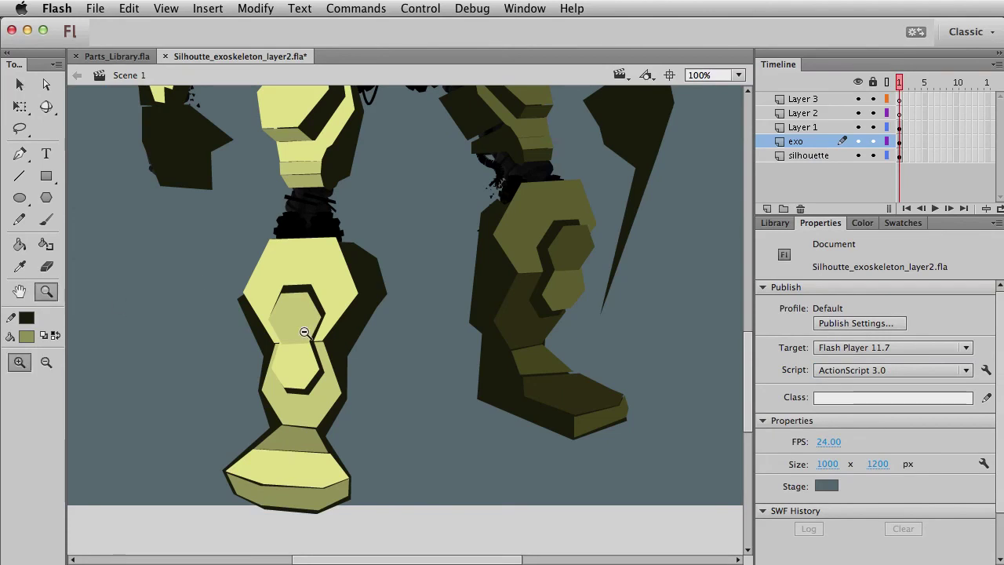
{"action": "left_click", "coordinate": [342, 332], "text": "alt"}
{"action": "left_click_drag", "start_coordinate": [388, 260], "coordinate": [310, 411]}
{"action": "key", "text": "v"}
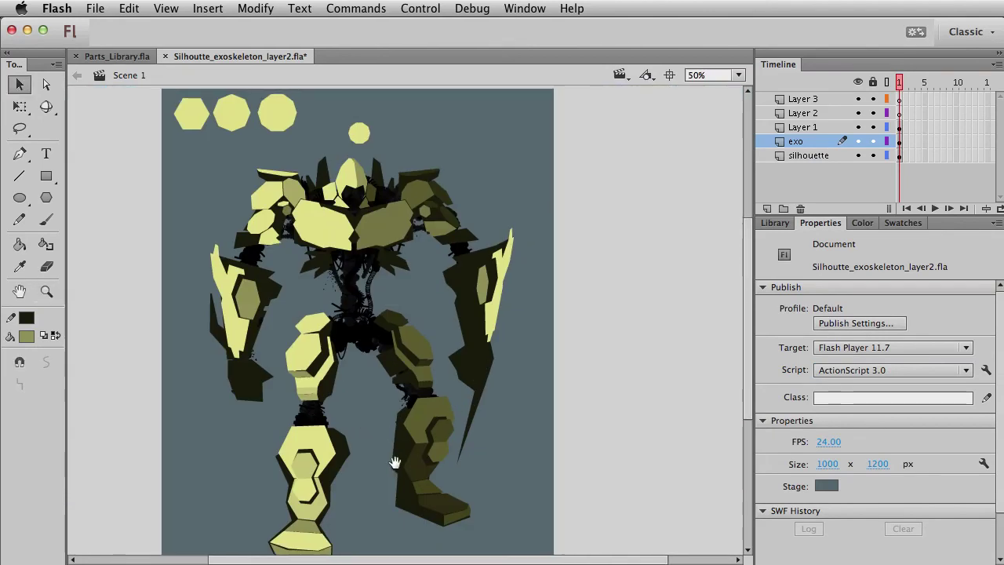
{"action": "scroll", "coordinate": [393, 461], "scroll_direction": "down", "scroll_amount": 2}
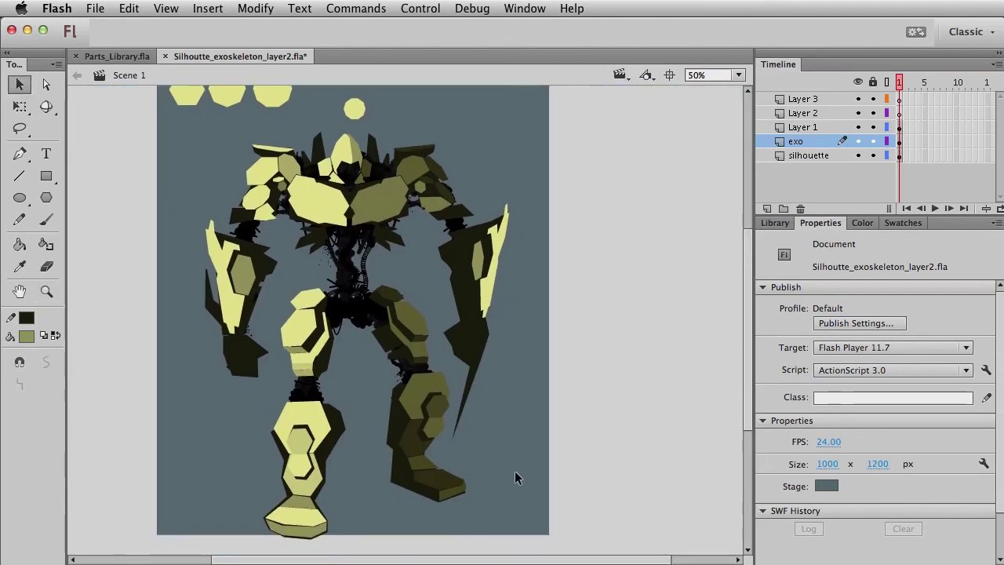
{"action": "left_click", "coordinate": [46, 291]}
{"action": "left_click_drag", "start_coordinate": [149, 146], "coordinate": [466, 282]}
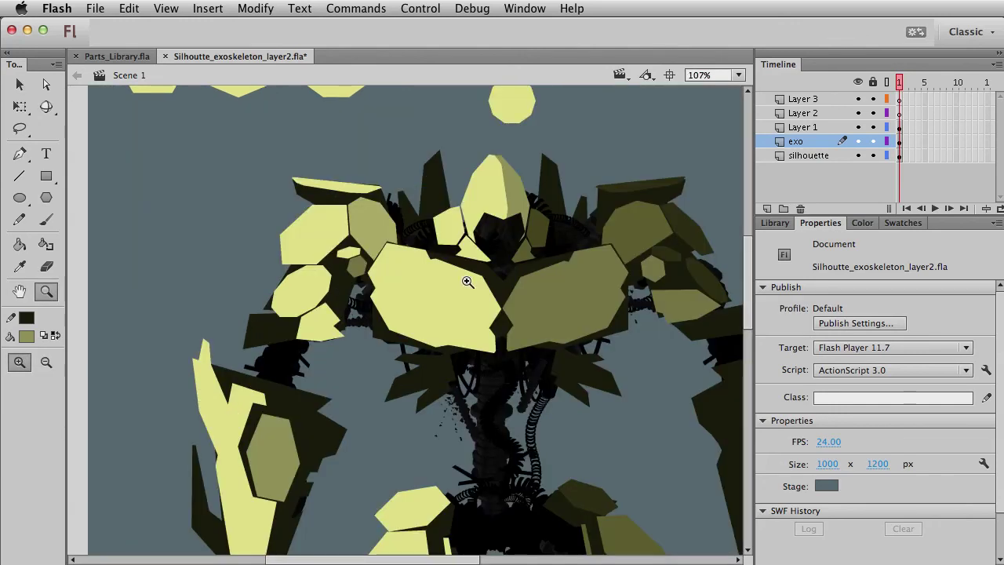
{"action": "scroll", "coordinate": [466, 280], "scroll_direction": "up", "scroll_amount": 5}
{"action": "scroll", "coordinate": [465, 280], "scroll_direction": "right", "scroll_amount": 5}
{"action": "key", "text": "v"}
{"action": "scroll", "coordinate": [353, 313], "scroll_direction": "down", "scroll_amount": 2}
{"action": "scroll", "coordinate": [353, 313], "scroll_direction": "left", "scroll_amount": 4}
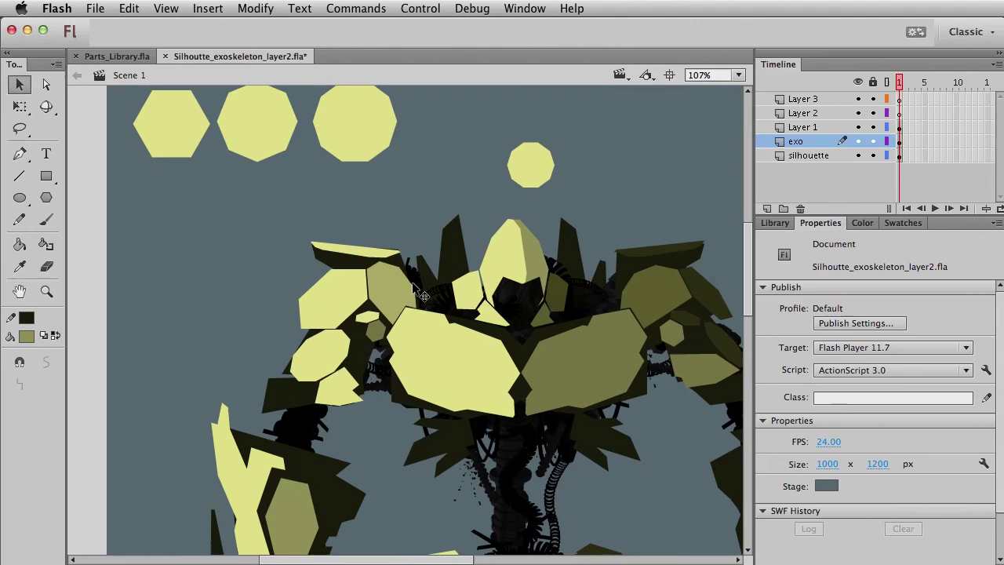
Draw a small rectangle filled with the armor's pale yellow on Layer 2, over the left waist spikes below the chest.
{"action": "left_click", "coordinate": [329, 409]}
{"action": "scroll", "coordinate": [235, 338], "scroll_direction": "down", "scroll_amount": 2}
{"action": "scroll", "coordinate": [236, 337], "scroll_direction": "right", "scroll_amount": 4}
{"action": "left_click", "coordinate": [46, 175]}
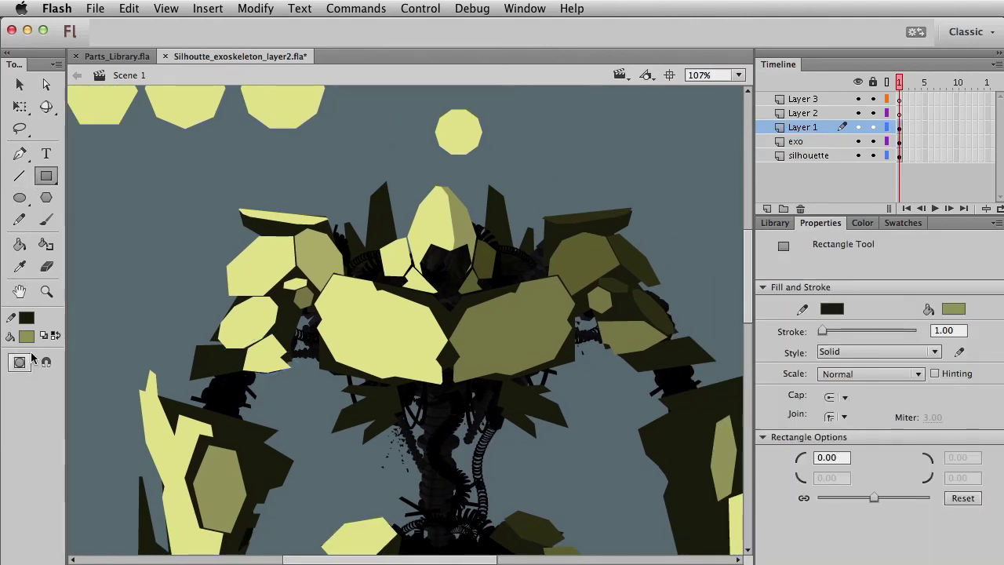
{"action": "left_click", "coordinate": [26, 338]}
{"action": "left_click", "coordinate": [101, 509]}
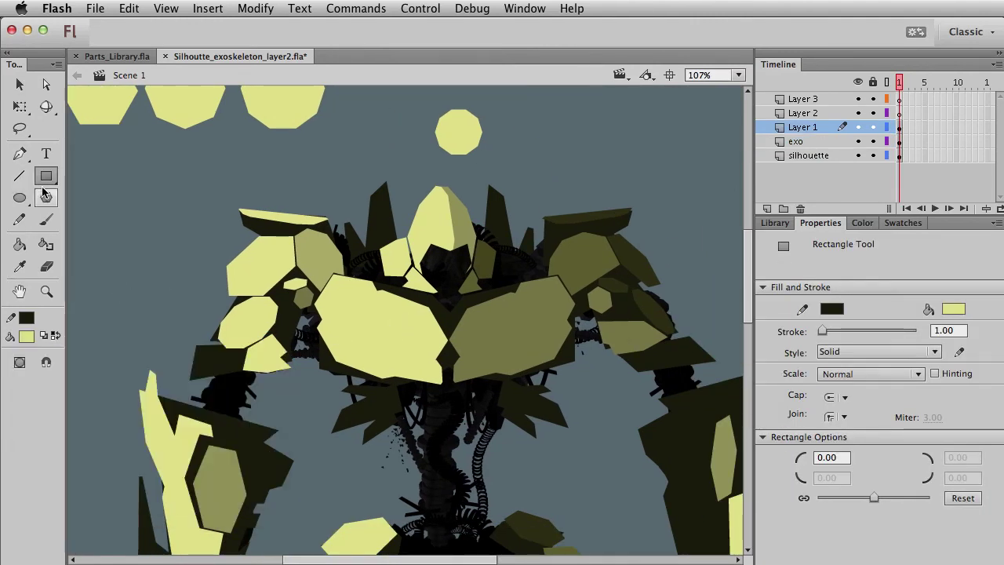
{"action": "left_click", "coordinate": [893, 114]}
{"action": "mouse_move", "coordinate": [346, 406]}
{"action": "left_mouse_down"}
{"action": "mouse_move", "coordinate": [385, 414]}
{"action": "mouse_move", "coordinate": [396, 384]}
{"action": "mouse_move", "coordinate": [400, 395]}
{"action": "left_mouse_up"}
Delete the rectangle's outline and pull its corners into a thin pointed sliver along the left waist spike.
{"action": "key", "text": "v"}
{"action": "left_click_drag", "start_coordinate": [346, 413], "coordinate": [335, 414]}
{"action": "double_click", "coordinate": [349, 405]}
{"action": "key", "text": "Delete"}
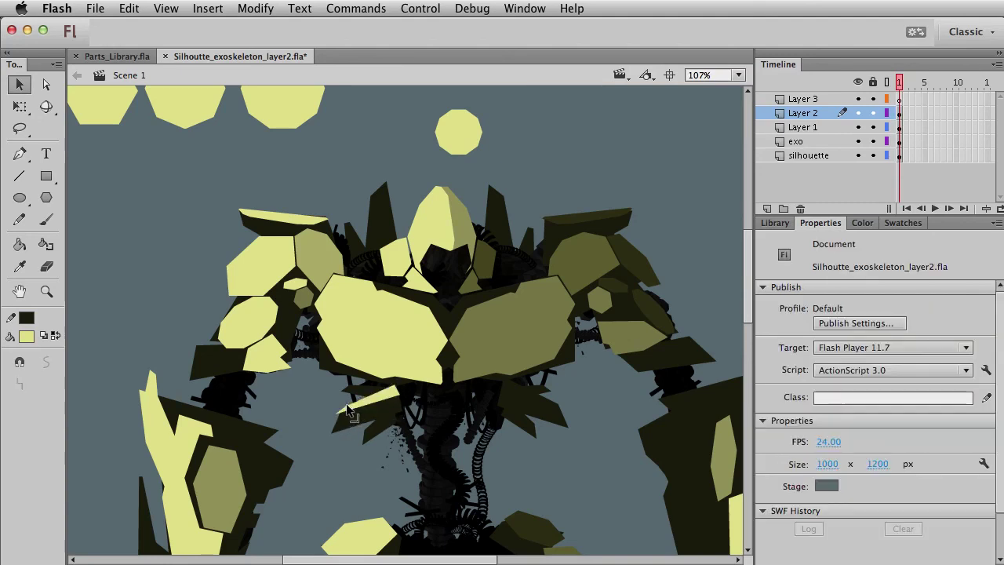
{"action": "left_click_drag", "start_coordinate": [341, 411], "coordinate": [334, 414]}
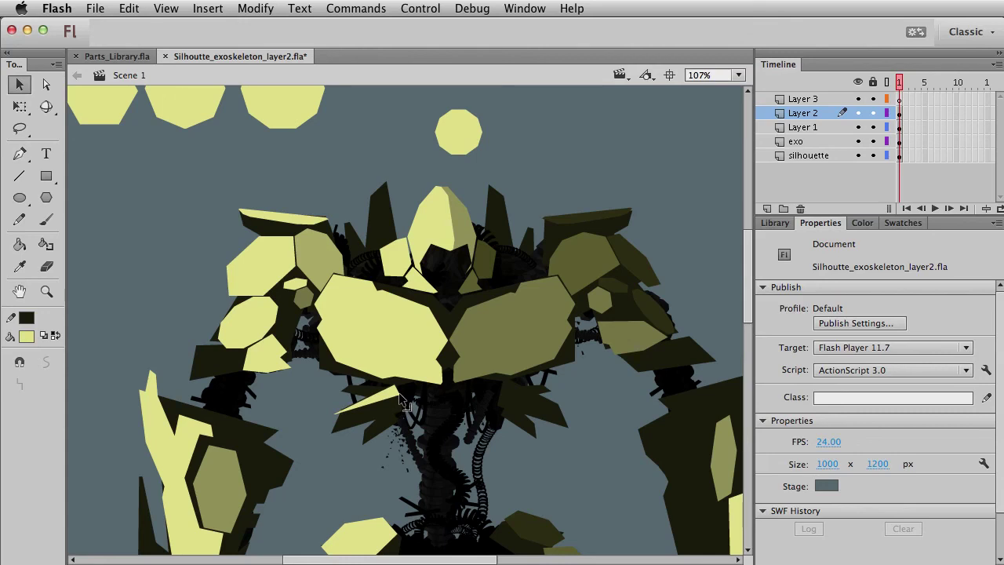
Scale the waist sliver to 90%, adjust its inner corner and convert it to a movie clip symbol.
{"action": "left_click", "coordinate": [398, 395]}
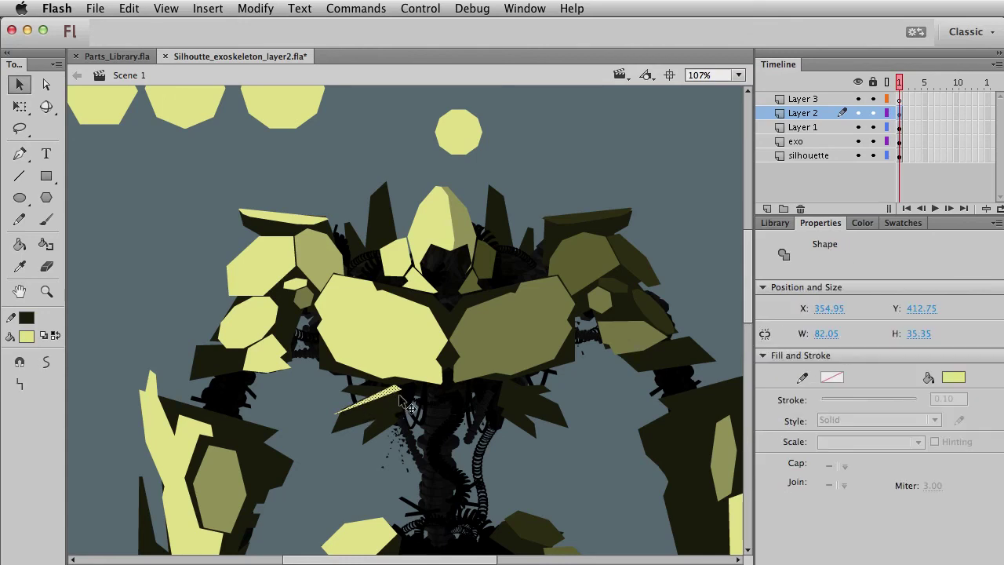
{"action": "key", "text": "super+alt+s"}
{"action": "type", "text": "90"}
{"action": "key", "text": "Return"}
{"action": "left_click_drag", "start_coordinate": [398, 394], "coordinate": [400, 393]}
{"action": "key", "text": "F8"}
{"action": "key", "text": "Return"}
Paste copies of the sliver in place, and move, rotate and resize them to fit the left waist spikes above and below.
{"action": "key", "text": "super+shift+v"}
{"action": "key", "text": "shift+Down"}
{"action": "key", "text": "shift+Down"}
{"action": "key", "text": "q"}
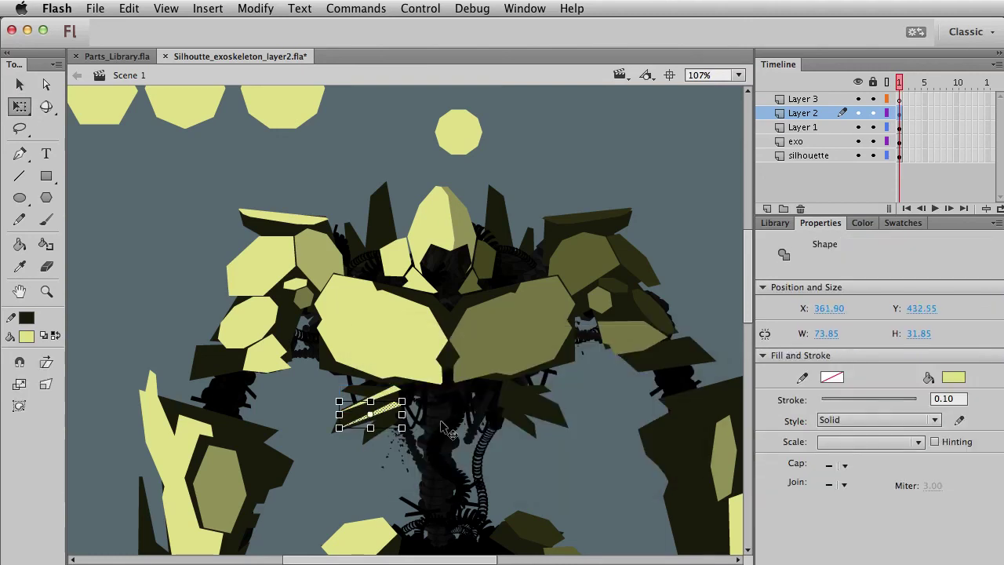
{"action": "left_click_drag", "start_coordinate": [421, 410], "coordinate": [382, 388]}
{"action": "key", "text": "v"}
{"action": "key", "text": "q"}
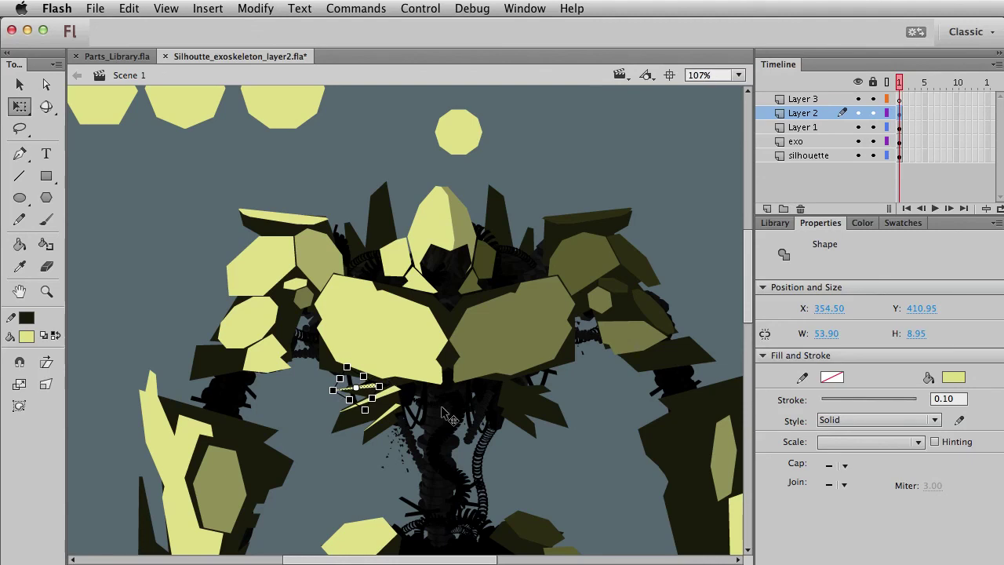
Convert the upper and lower waist slivers to separate movie clip symbols.
{"action": "key", "text": "F8"}
{"action": "key", "text": "Return"}
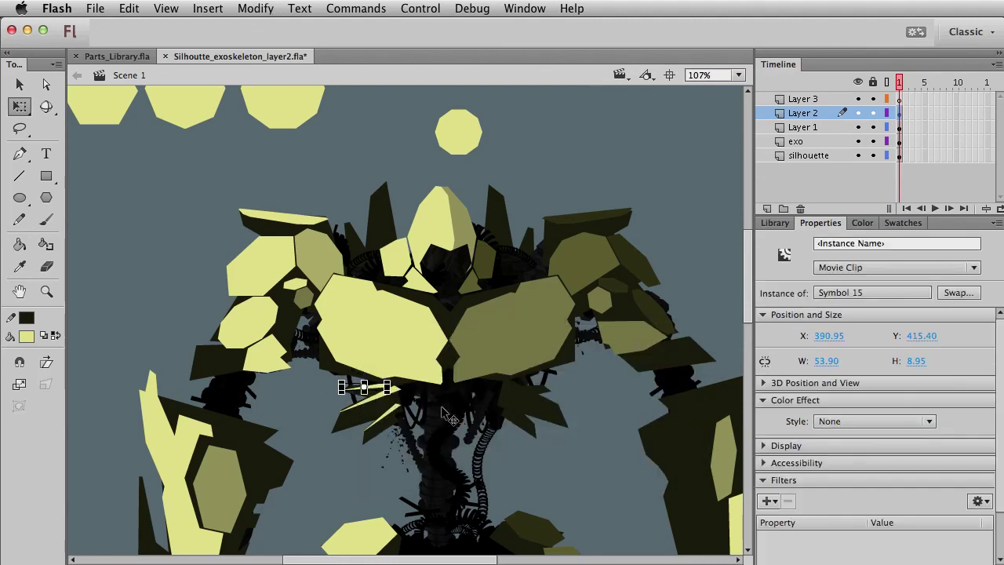
{"action": "key", "text": "v"}
{"action": "left_click", "coordinate": [392, 419]}
{"action": "left_click", "coordinate": [392, 417]}
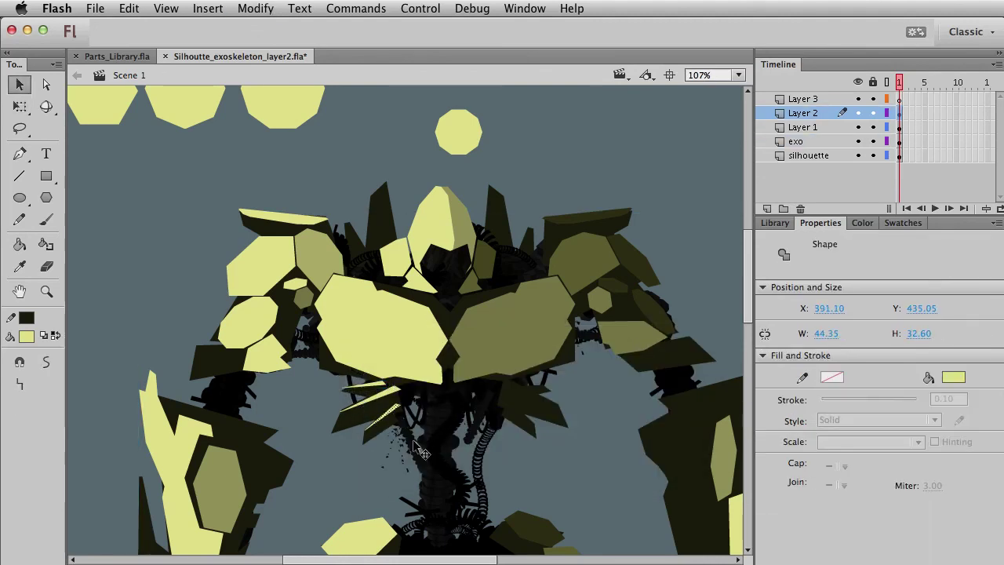
{"action": "key", "text": "F8"}
{"action": "key", "text": "Return"}
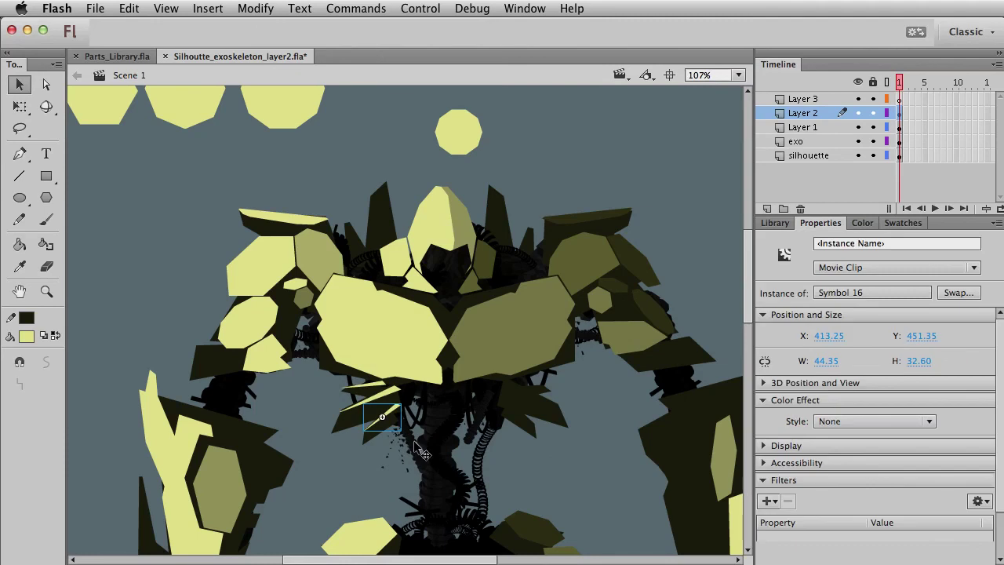
Duplicate the three left waist slivers in place and shift the copies across to the right waist spikes.
{"action": "left_click", "coordinate": [390, 392], "text": "shift"}
{"action": "key", "text": "shift+Right"}
{"action": "key", "text": "shift+Right"}
{"action": "key", "text": "shift+Right"}
{"action": "key", "text": "shift+Right"}
{"action": "key", "text": "shift+Right"}
{"action": "key", "text": "shift+Right"}
{"action": "key", "text": "shift+Right"}
{"action": "key", "text": "shift+Right"}
{"action": "key", "text": "shift+Right"}
{"action": "key", "text": "shift+Right"}
{"action": "key", "text": "shift+Right"}
{"action": "key", "text": "shift+Right"}
{"action": "key", "text": "shift+Right"}
{"action": "key", "text": "shift+Right"}
{"action": "key", "text": "shift+Right"}
{"action": "key", "text": "shift+Right"}
{"action": "key", "text": "shift+Right"}
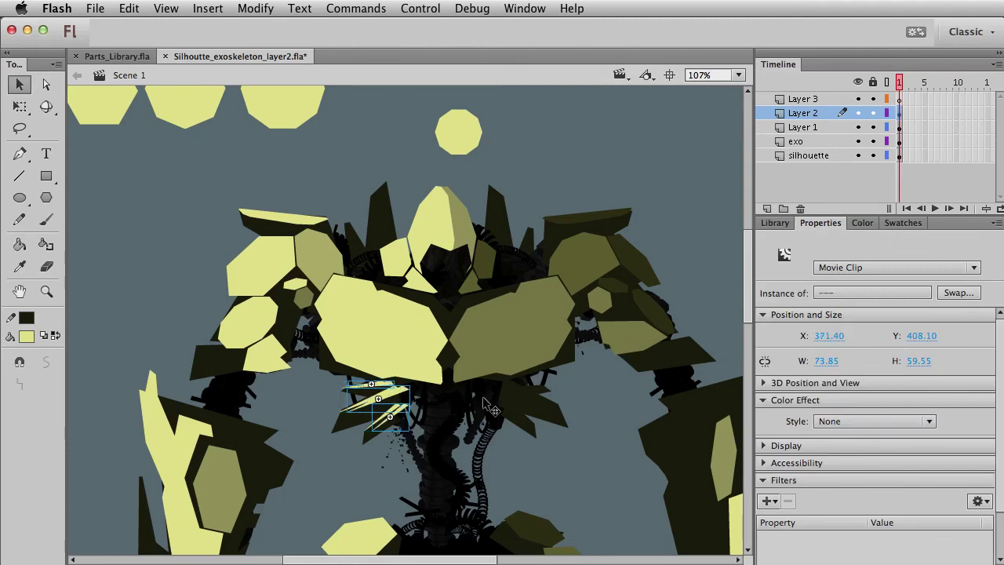
Flip the three copied slivers horizontally and nudge them to fit the right waist spikes.
{"action": "key", "text": "super+shift+h"}
{"action": "key", "text": "shift+Right"}
{"action": "key", "text": "shift+Right"}
{"action": "key", "text": "Up"}
{"action": "key", "text": "Up"}
{"action": "key", "text": "Up"}
{"action": "key", "text": "Up"}
{"action": "key", "text": "Right"}
{"action": "key", "text": "Up"}
{"action": "key", "text": "Up"}
Apply a Tint colour effect to the mirrored slivers, using the olive colour sampled from the robot's lower right arm plate.
{"action": "left_click", "coordinate": [847, 421]}
{"action": "left_click", "coordinate": [845, 471]}
{"action": "left_click", "coordinate": [958, 422]}
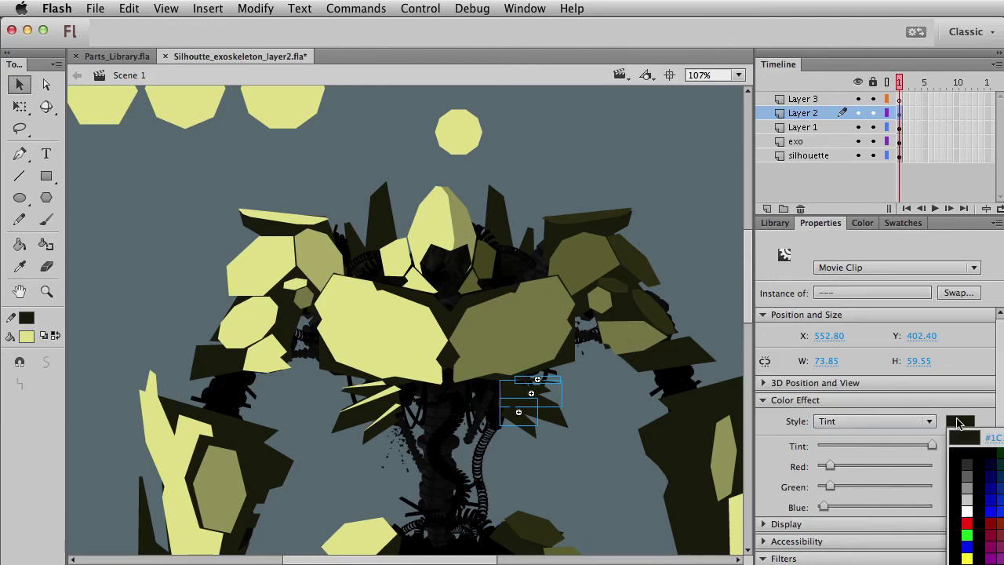
{"action": "left_click", "coordinate": [645, 341]}
{"action": "left_click", "coordinate": [660, 187]}
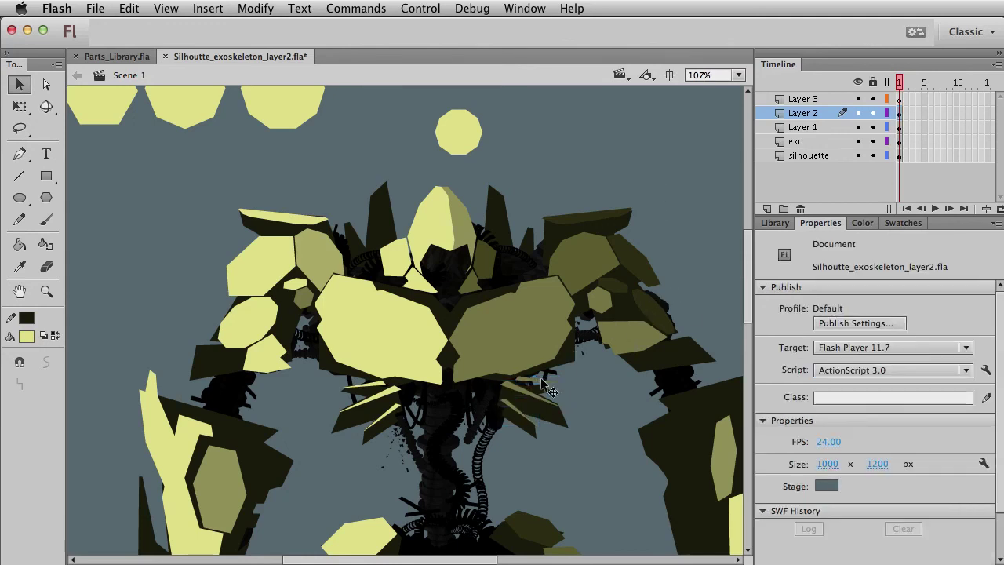
{"action": "left_click", "coordinate": [541, 379]}
{"action": "left_click", "coordinate": [592, 412]}
{"action": "left_click", "coordinate": [562, 418]}
{"action": "left_click", "coordinate": [595, 454]}
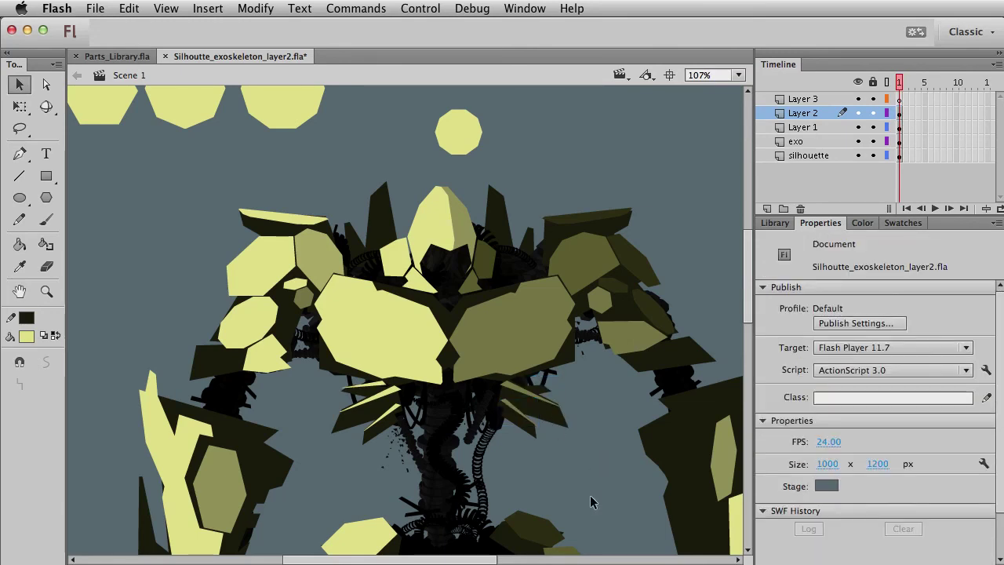
Examine the robot's armor from waist to feet and back to the head, including the exo layer and left chest plate, ending at 100% zoom.
{"action": "scroll", "coordinate": [533, 392], "scroll_direction": "down", "scroll_amount": 5}
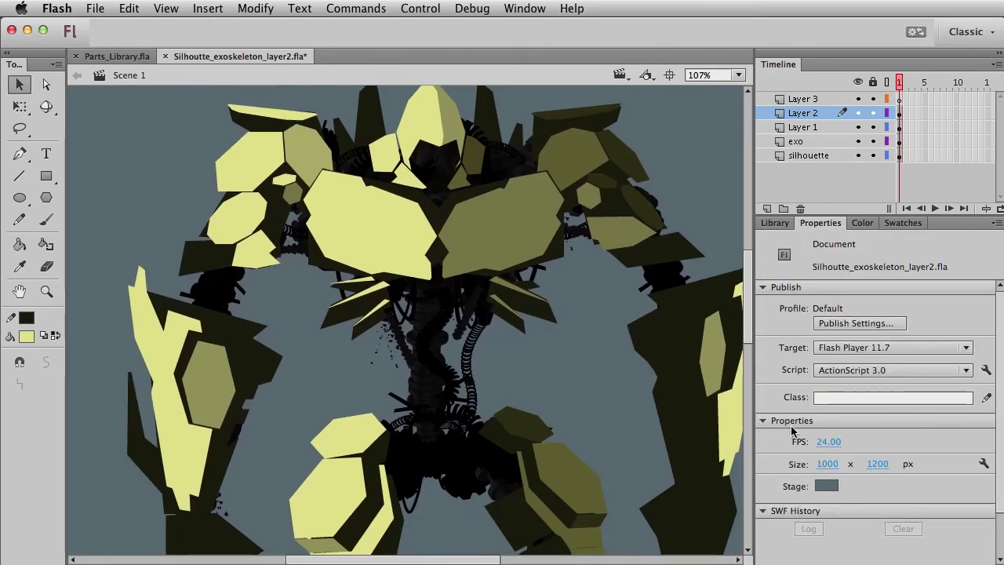
{"action": "scroll", "coordinate": [510, 480], "scroll_direction": "down", "scroll_amount": 4}
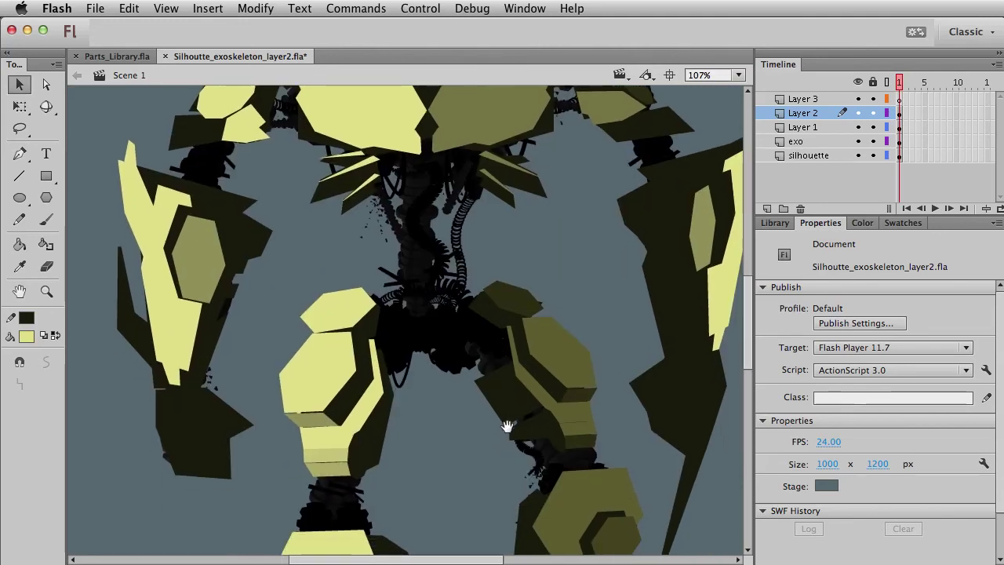
{"action": "scroll", "coordinate": [509, 422], "scroll_direction": "down", "scroll_amount": 4}
{"action": "scroll", "coordinate": [460, 448], "scroll_direction": "down", "scroll_amount": 4}
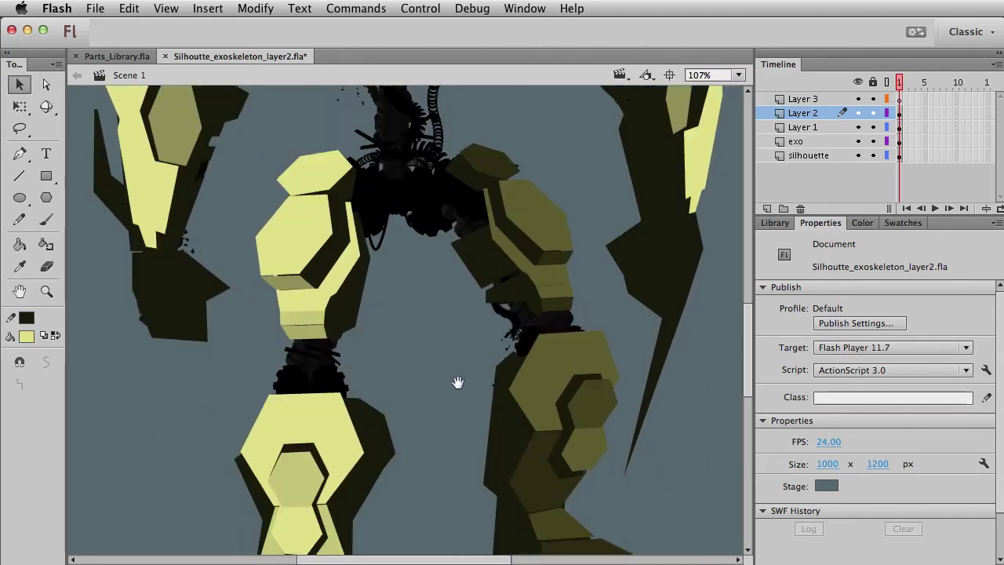
{"action": "left_click_drag", "start_coordinate": [458, 417], "coordinate": [469, 324]}
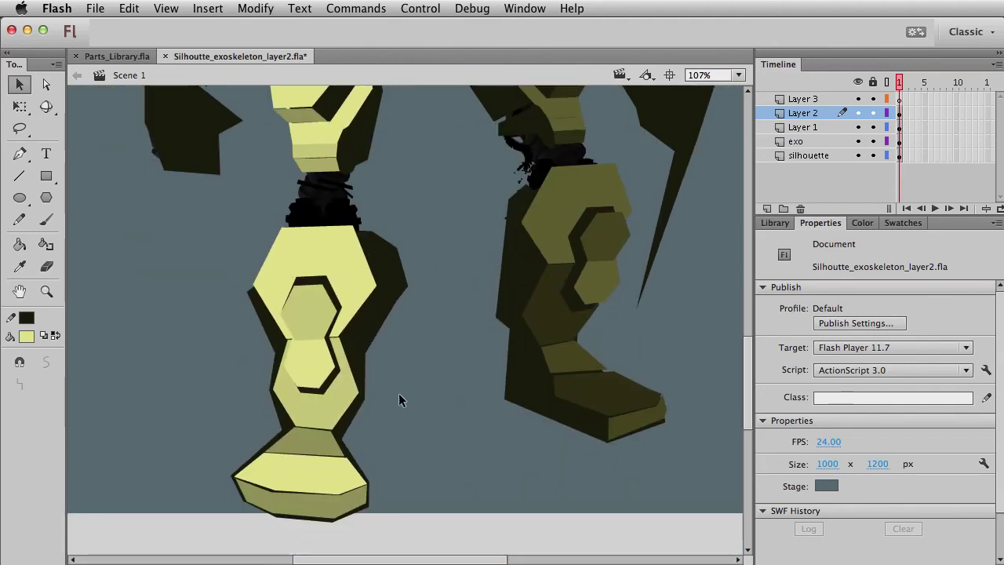
{"action": "scroll", "coordinate": [400, 236], "scroll_direction": "up", "scroll_amount": 10}
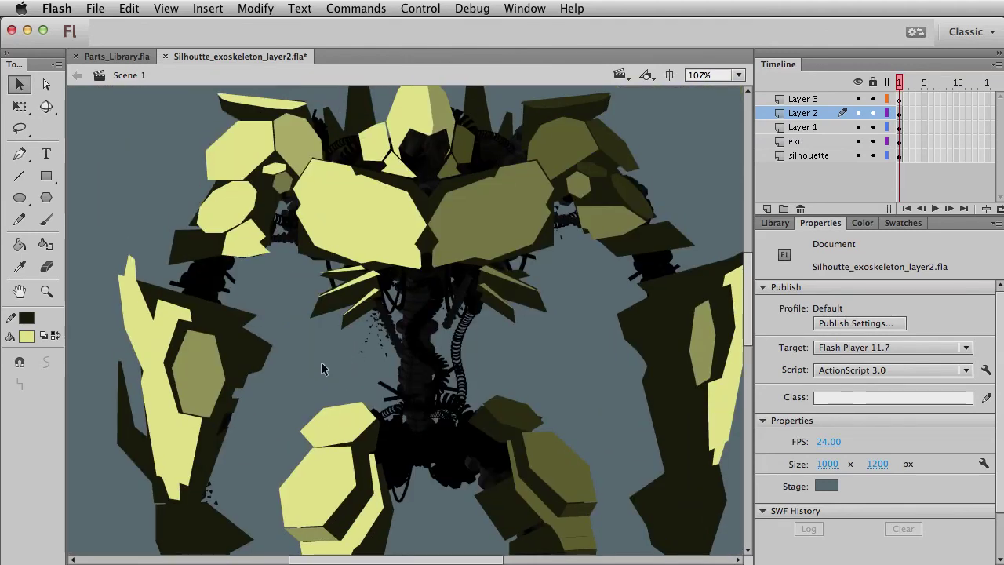
{"action": "left_click", "coordinate": [235, 342]}
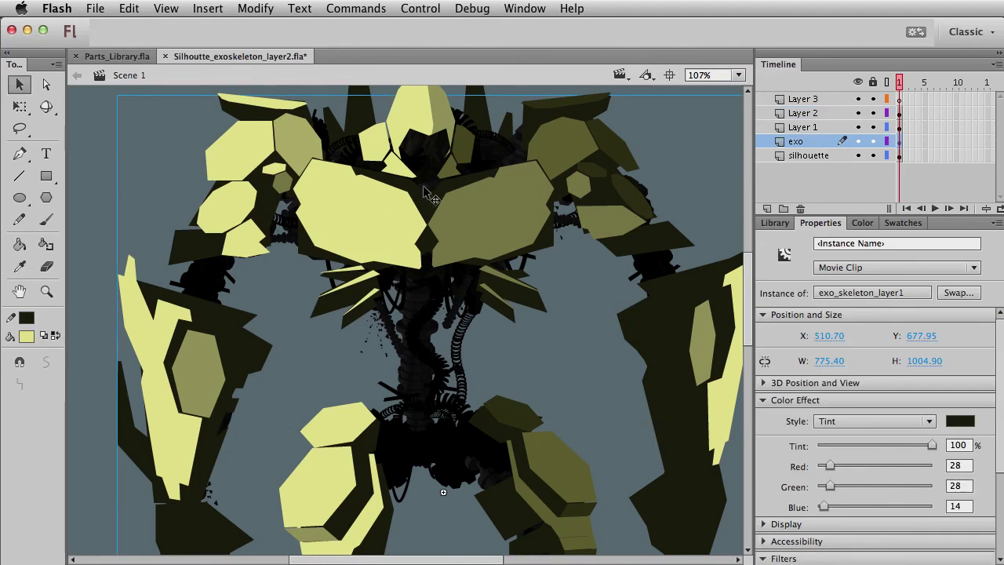
{"action": "left_click", "coordinate": [422, 245]}
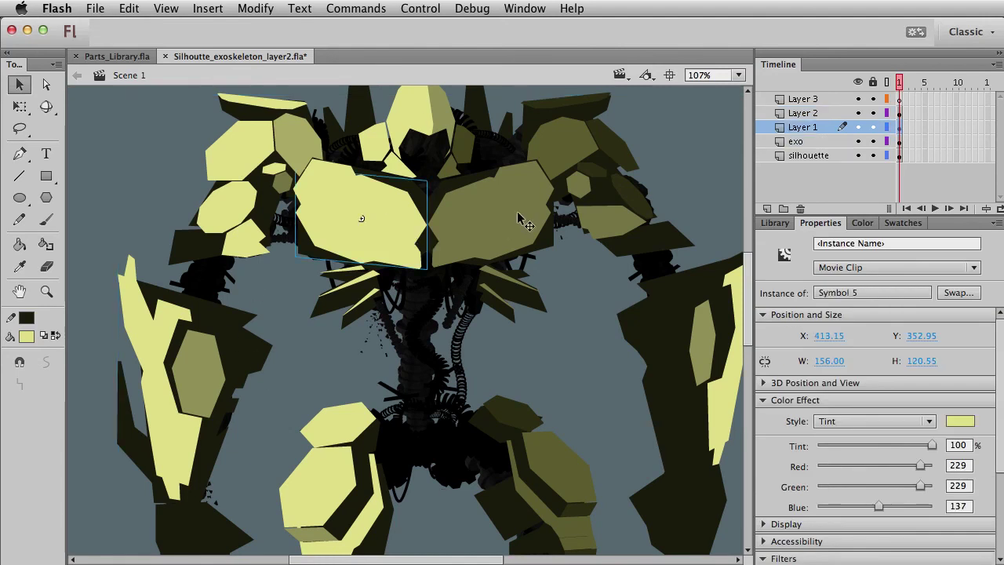
{"action": "left_click", "coordinate": [580, 350]}
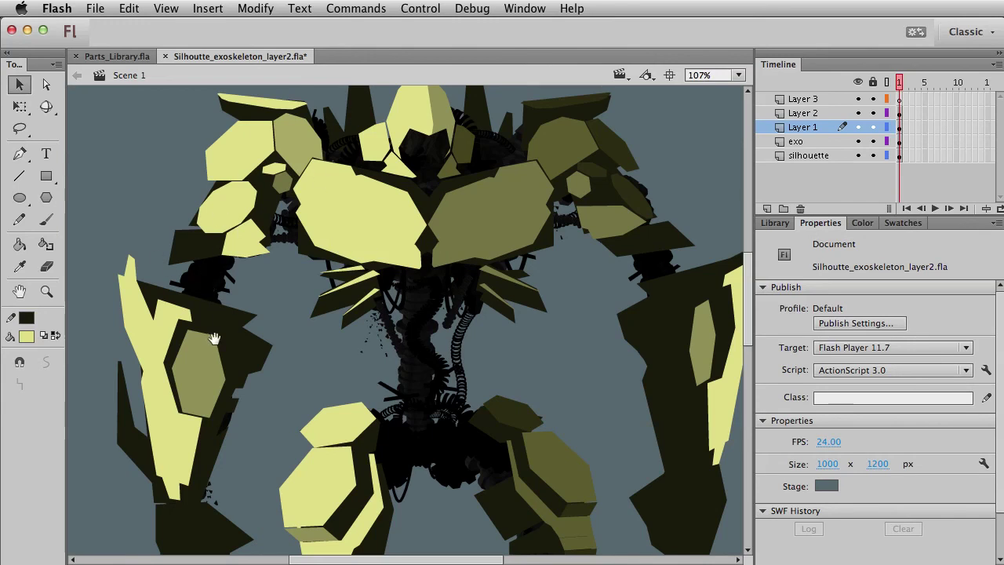
{"action": "scroll", "coordinate": [235, 376], "scroll_direction": "up", "scroll_amount": 5}
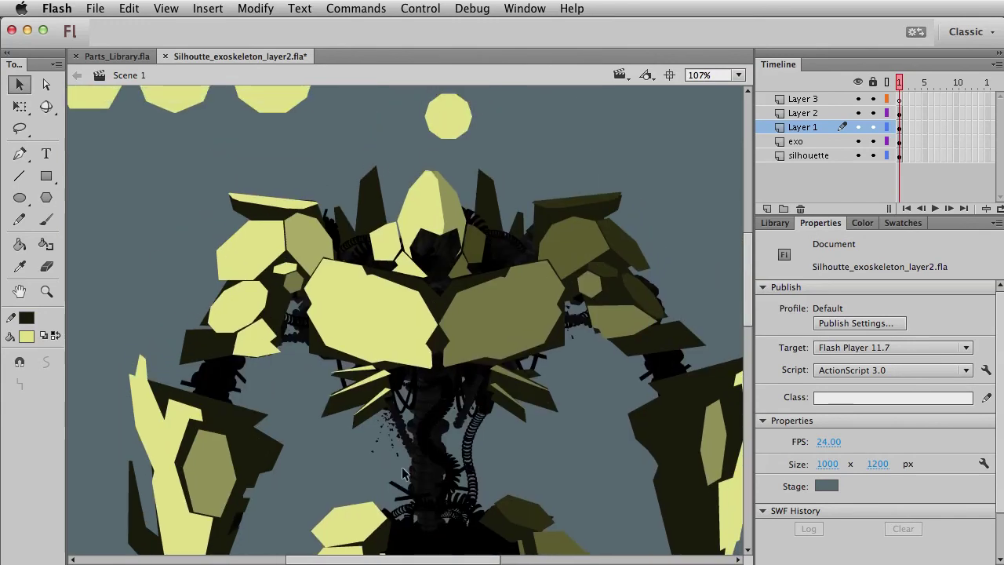
{"action": "key", "text": "super+1"}
{"action": "left_click_drag", "start_coordinate": [427, 467], "coordinate": [390, 317]}
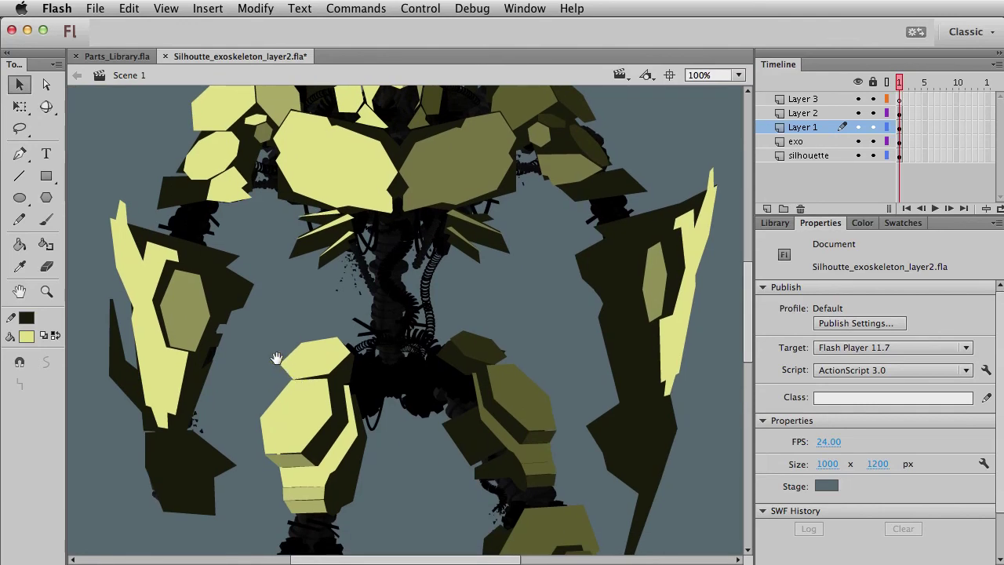
{"action": "left_click_drag", "start_coordinate": [323, 522], "coordinate": [310, 563]}
{"action": "left_click_drag", "start_coordinate": [387, 342], "coordinate": [399, 368]}
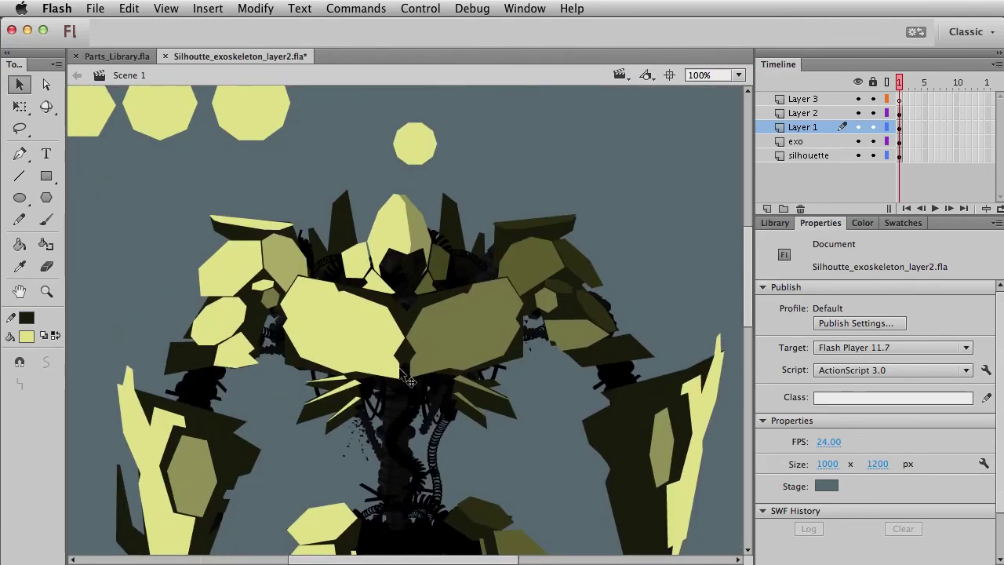